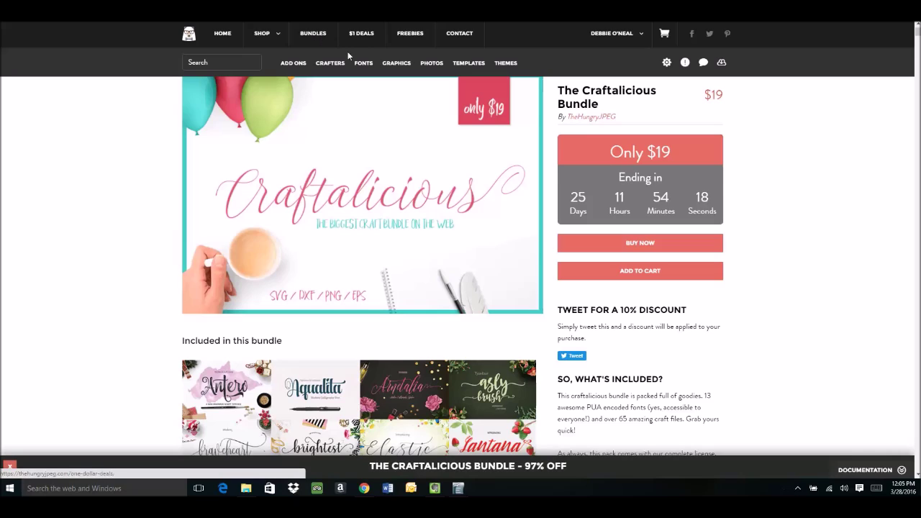
- Look through the fonts and cutting files included in The Craftalicious Bundle on its product page
mouse_move(345, 66)
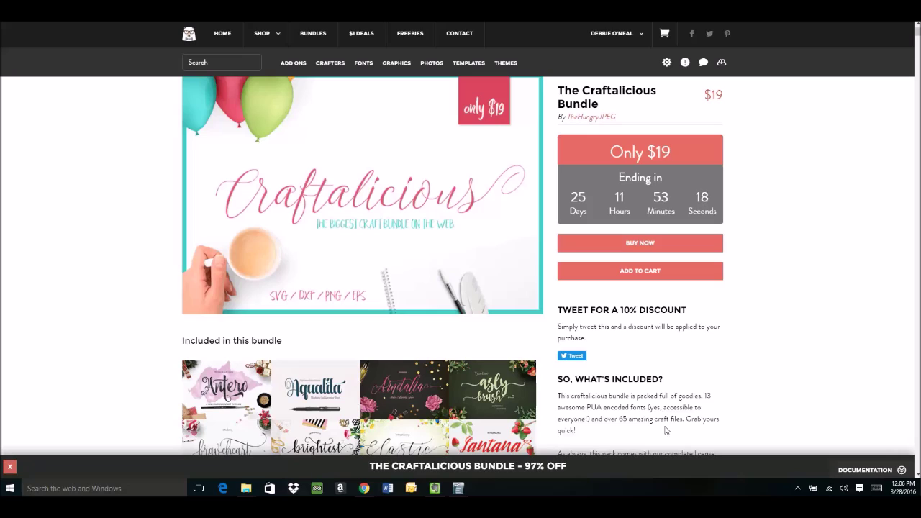
scroll(273, 335, down, 1)
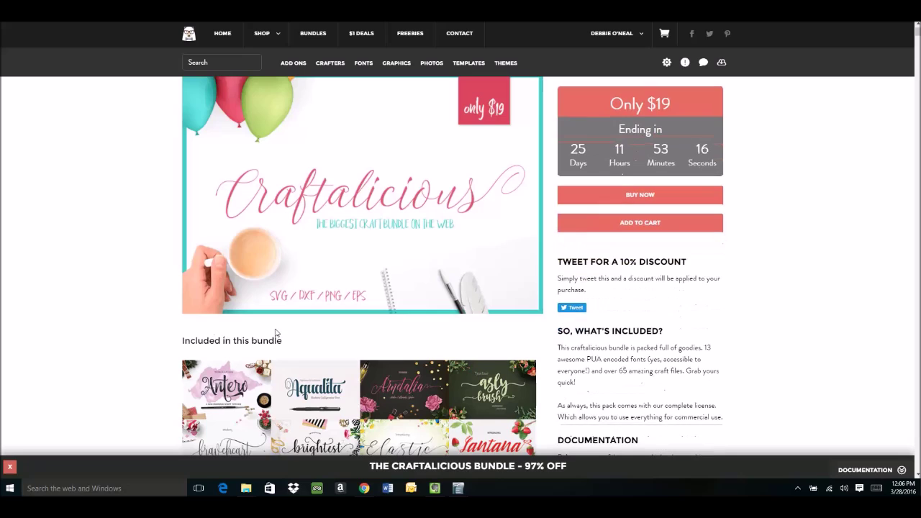
scroll(362, 338, down, 4)
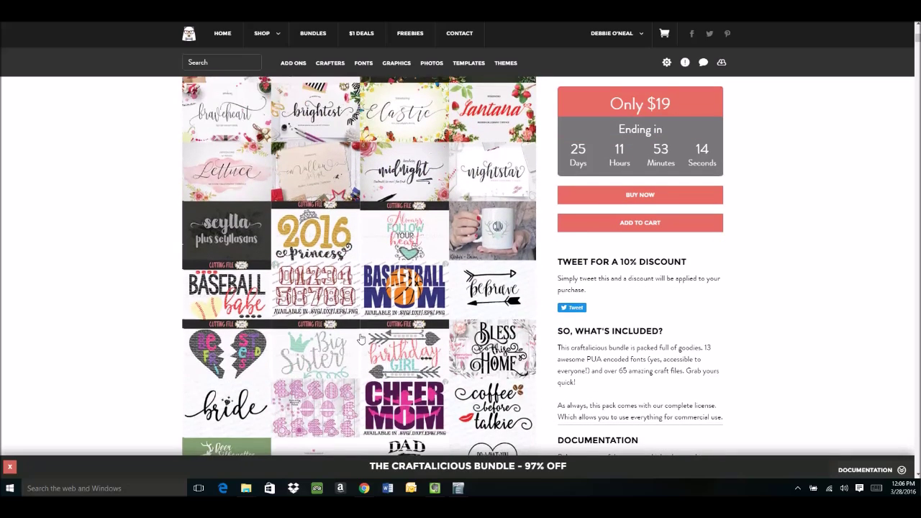
scroll(361, 338, up, 2)
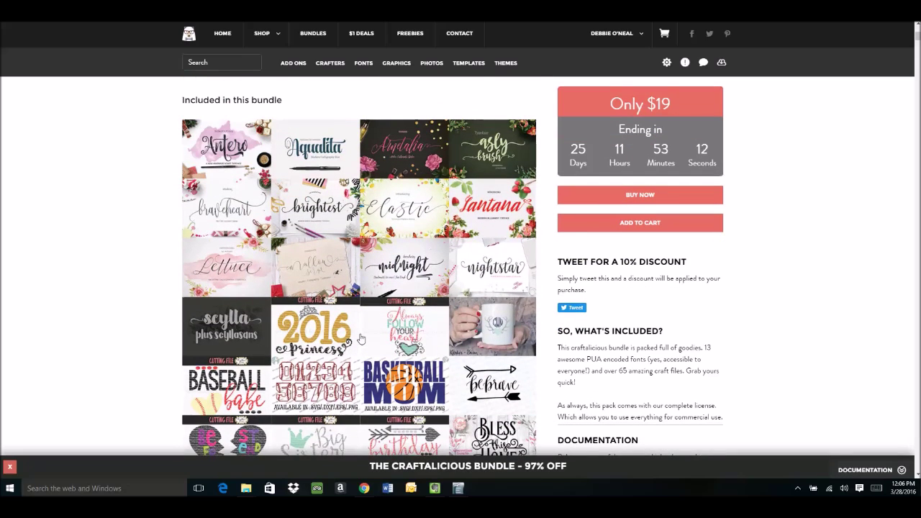
scroll(362, 338, up, 3)
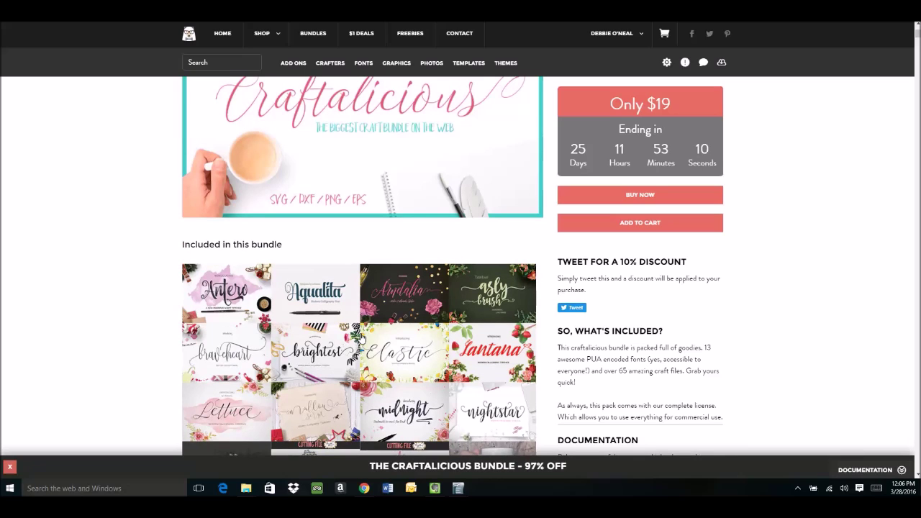
scroll(362, 338, down, 3)
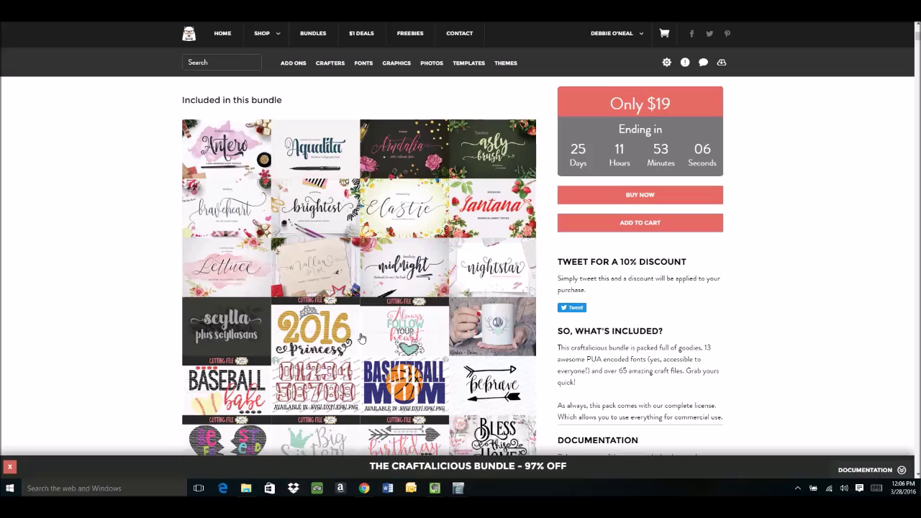
scroll(361, 338, down, 5)
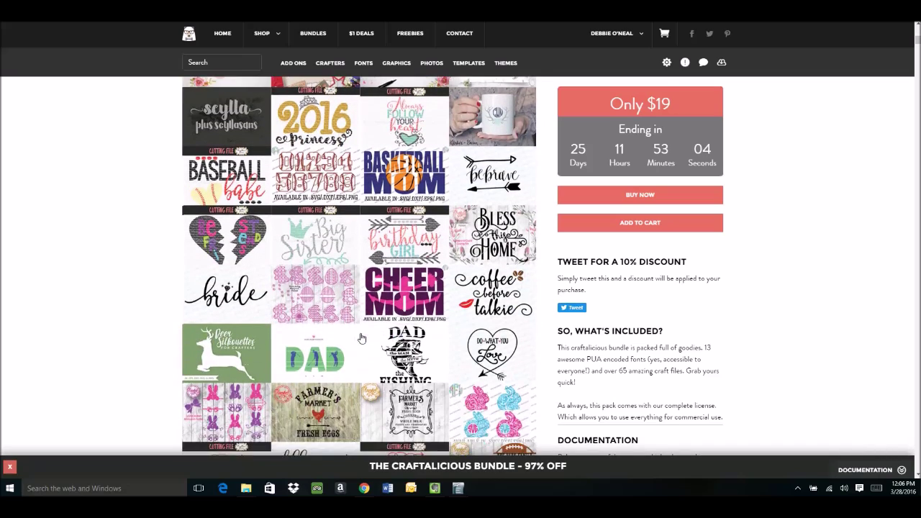
scroll(362, 338, down, 4)
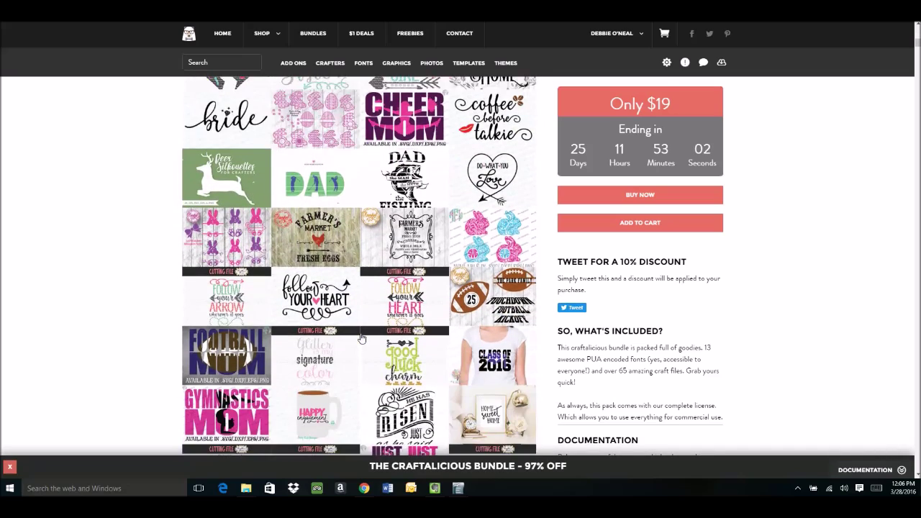
scroll(362, 338, down, 5)
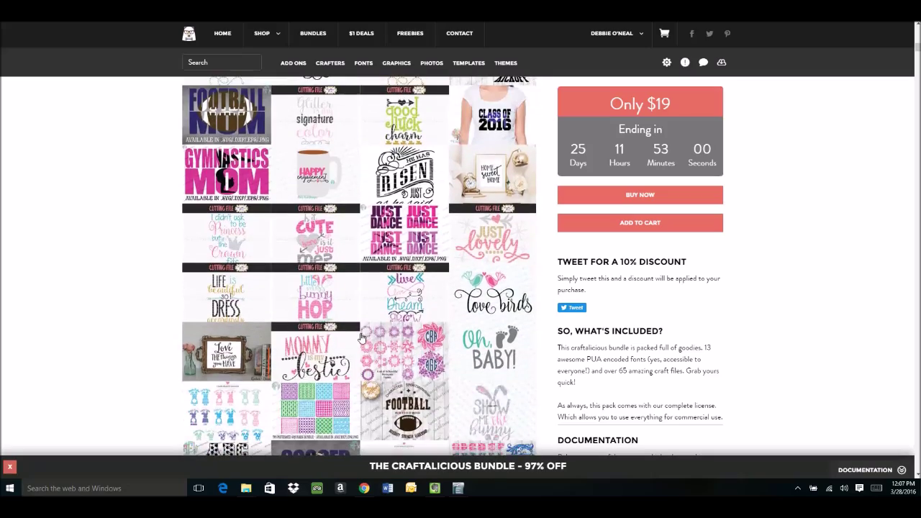
scroll(362, 338, down, 10)
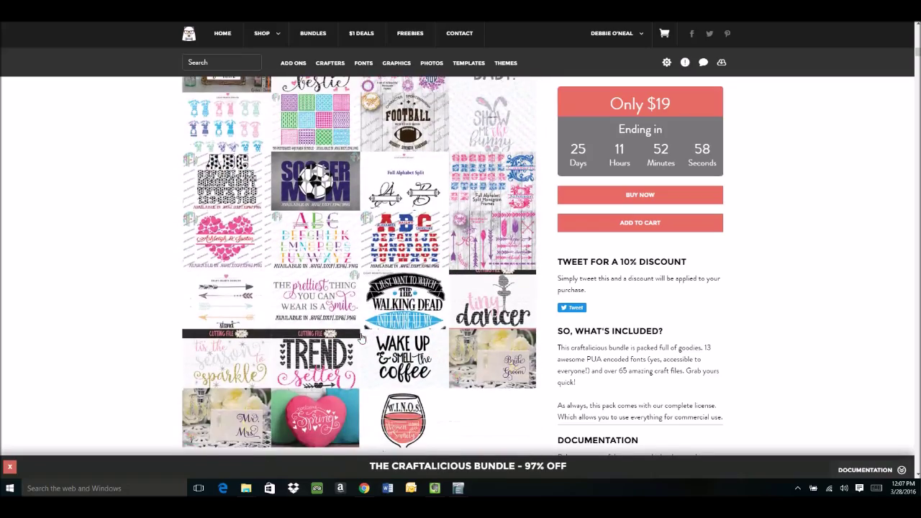
scroll(362, 338, up, 20)
scroll(362, 339, up, 1)
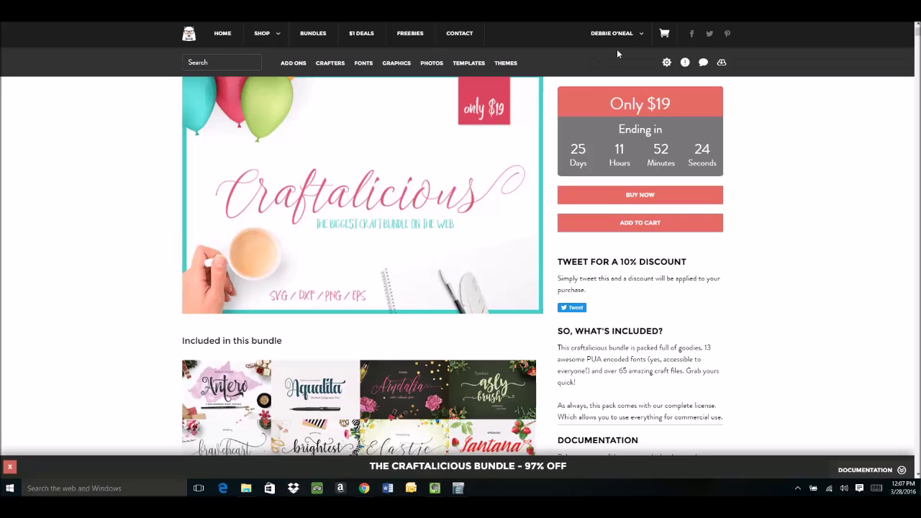
- Download The Craftalicious Bundle zip from the account's purchases into the Craftilicious Bundle folder under Hungry Jpeg
mouse_move(608, 37)
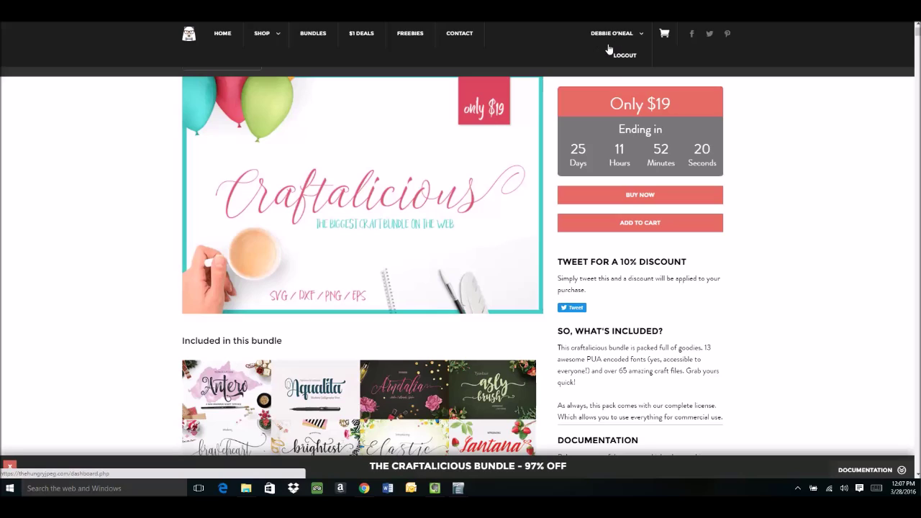
mouse_move(532, 90)
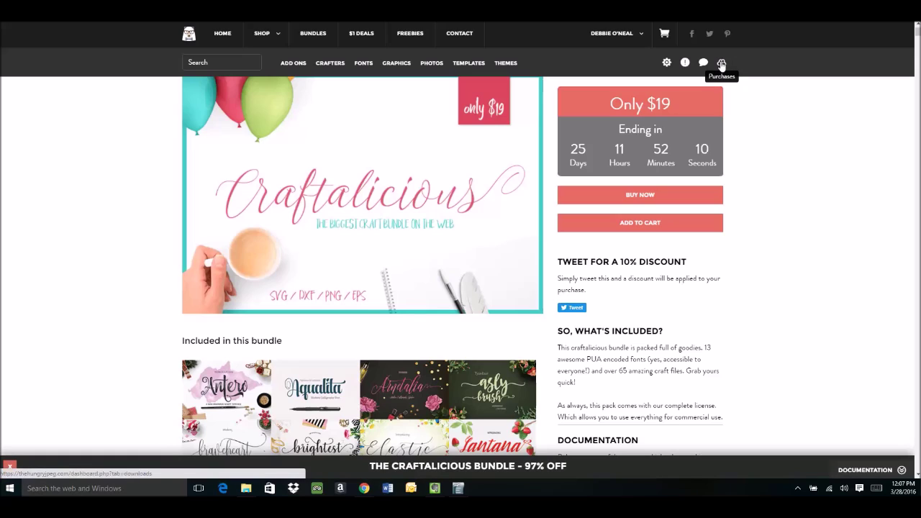
click(722, 64)
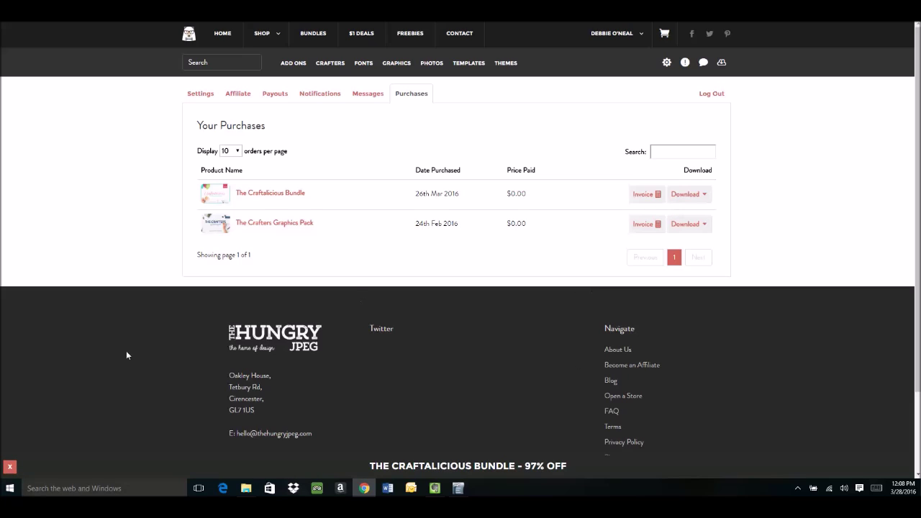
click(699, 194)
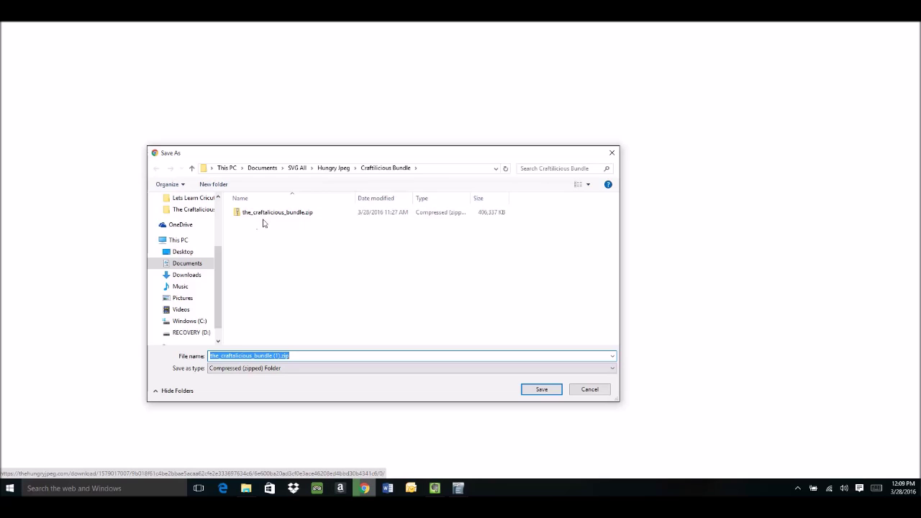
click(541, 390)
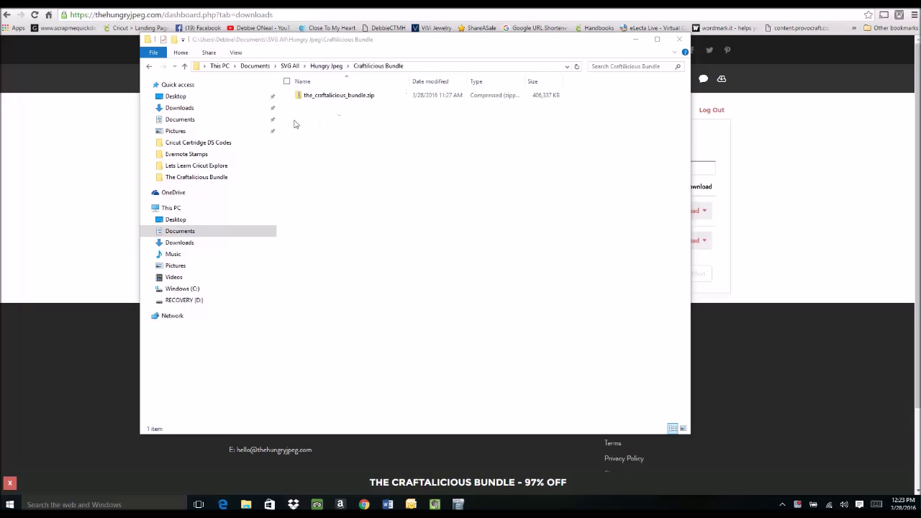
- Extract the_craftalicious_bundle.zip into the suggested the_craftalicious_bundle folder, with the extracted files shown when complete
click(372, 102)
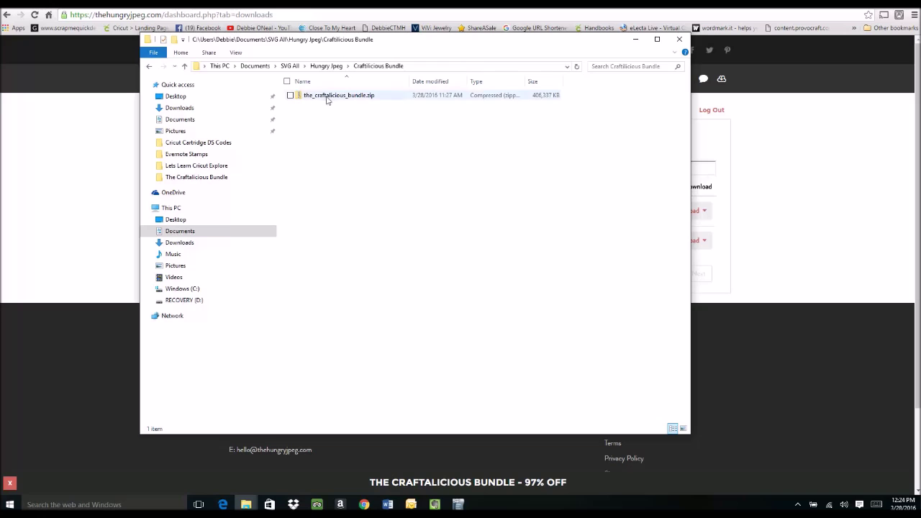
click(327, 99)
right_click(327, 100)
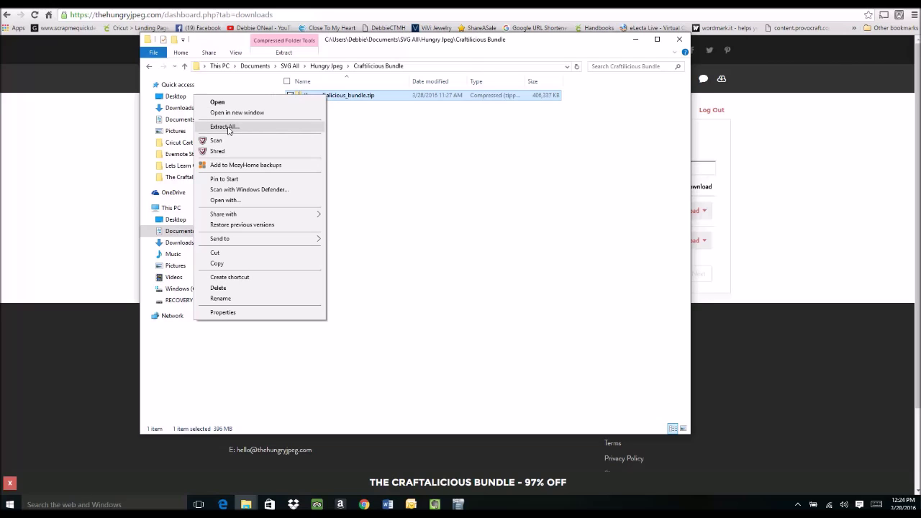
click(228, 128)
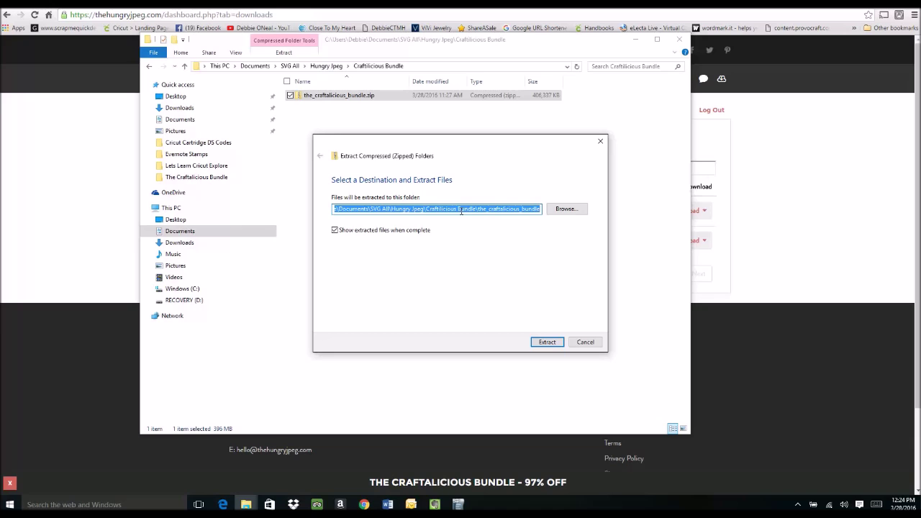
click(547, 343)
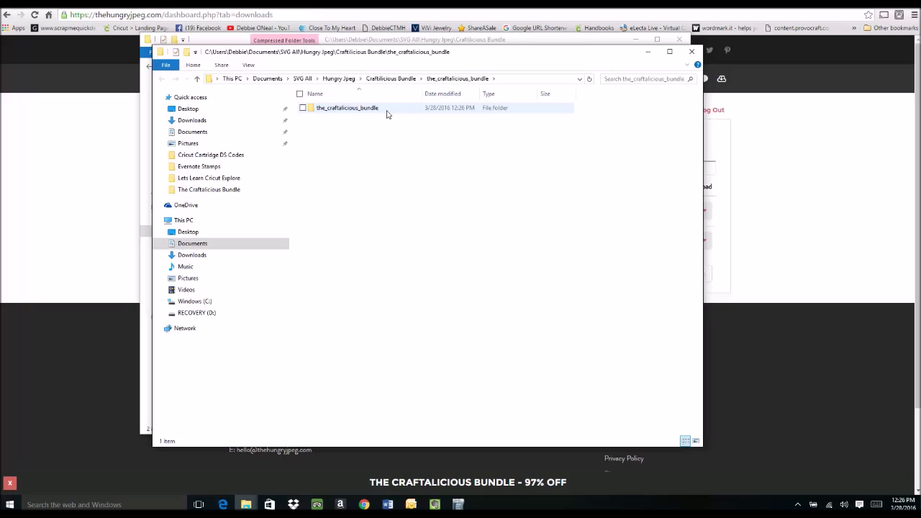
- Examine the 1. Documentation folder inside the extracted bundle, and return to the_craftalicious_bundle folder
double_click(341, 111)
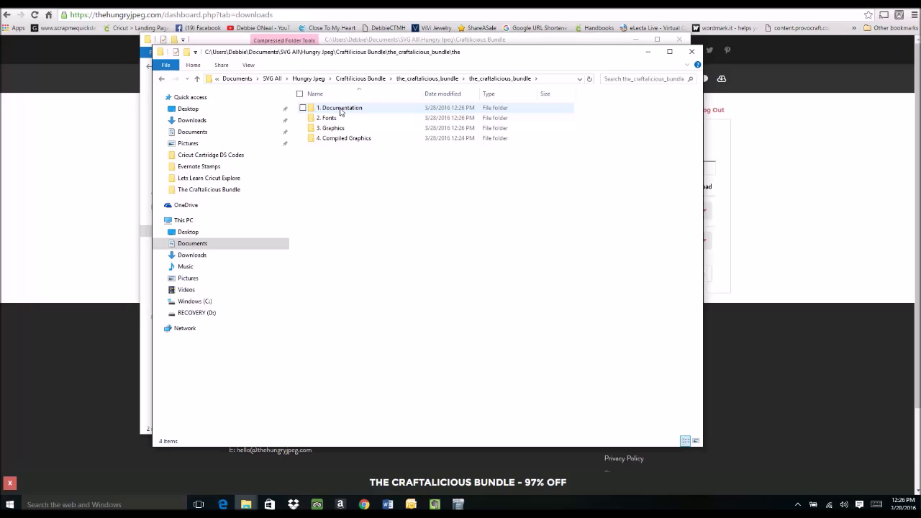
double_click(341, 109)
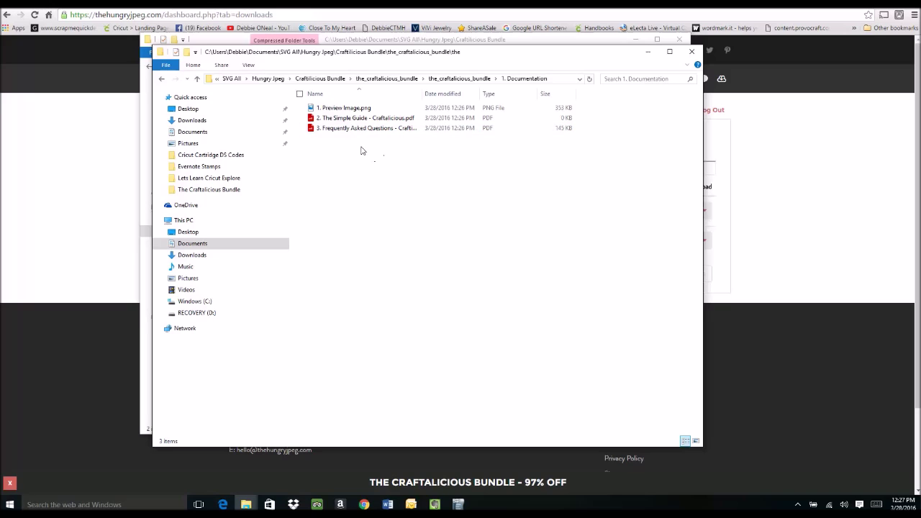
click(466, 81)
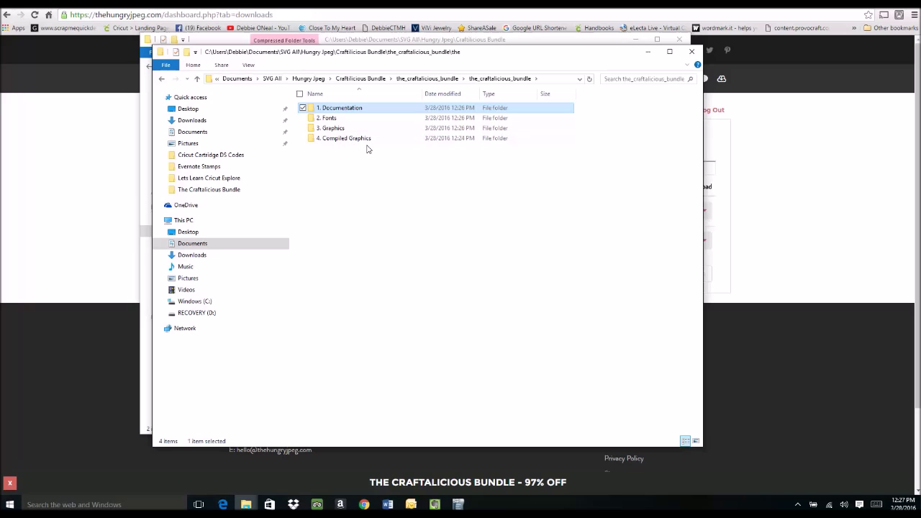
- Install Antero.otf from the 2. Quick Install folder within 2. Fonts, replacing the already installed font
double_click(327, 118)
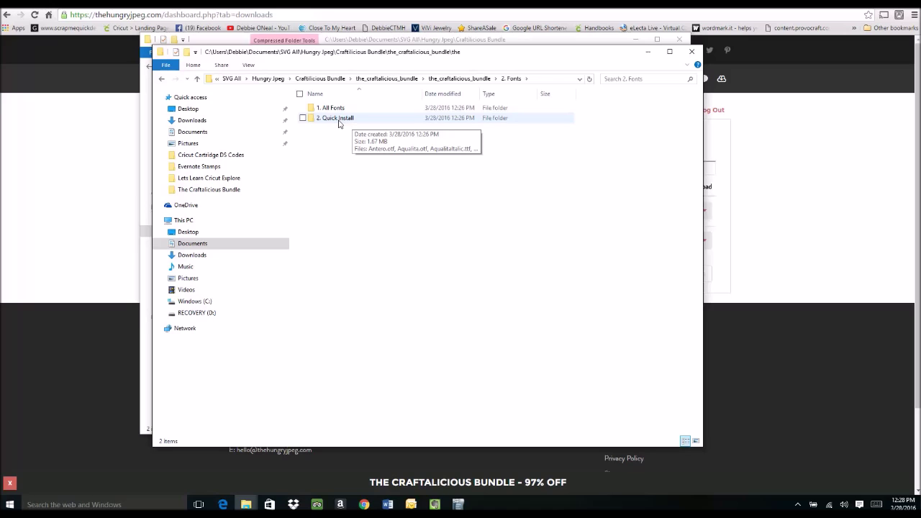
double_click(338, 119)
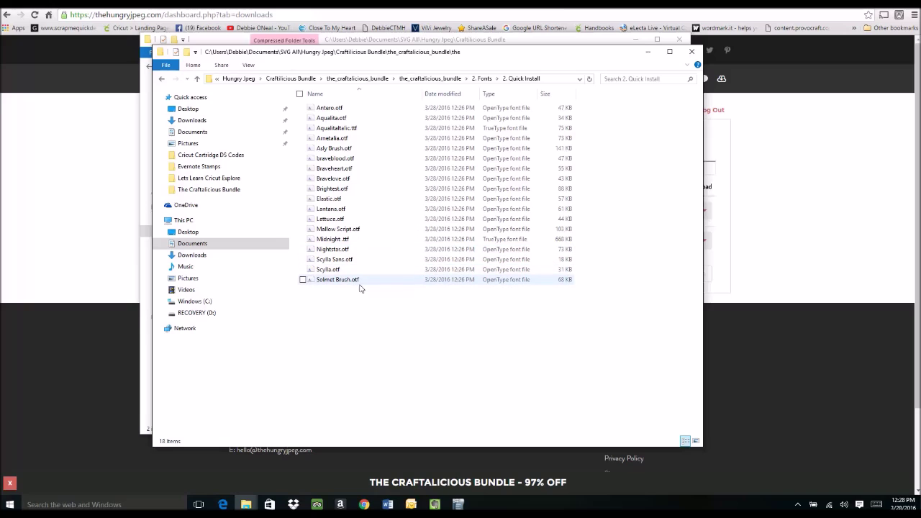
right_click(331, 111)
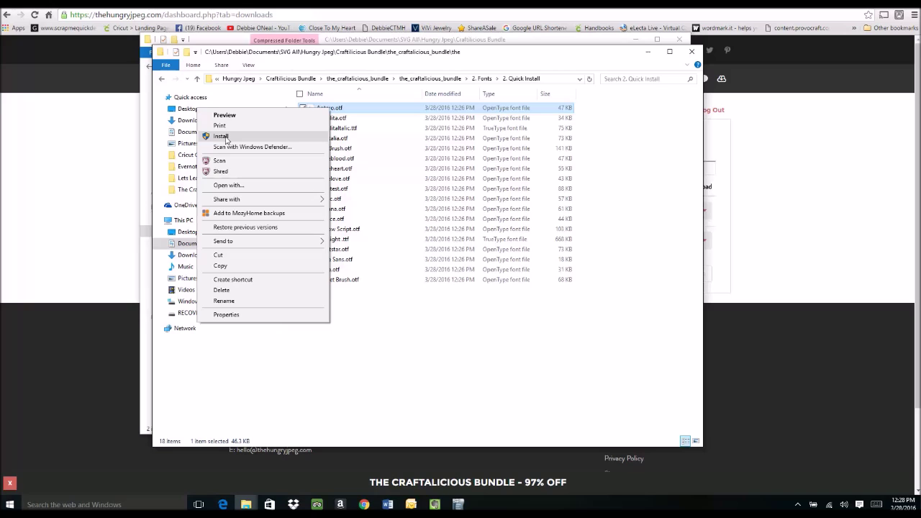
click(225, 138)
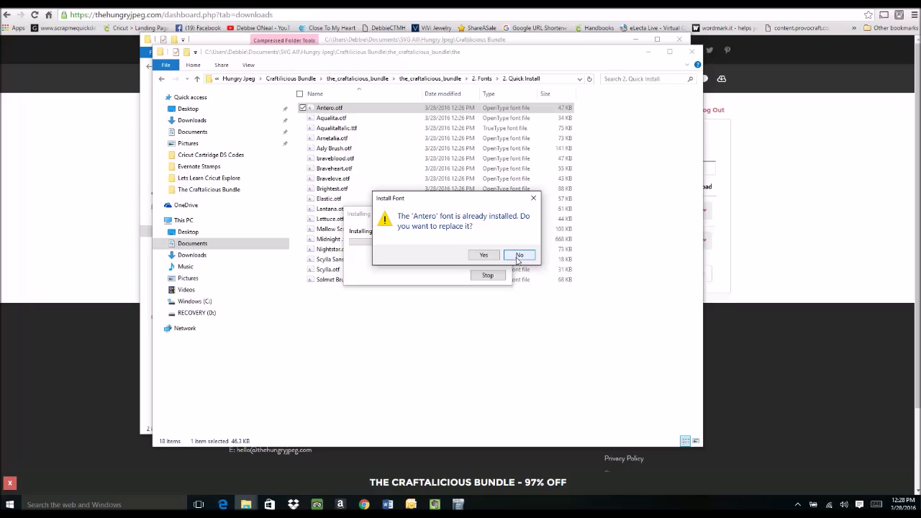
click(485, 258)
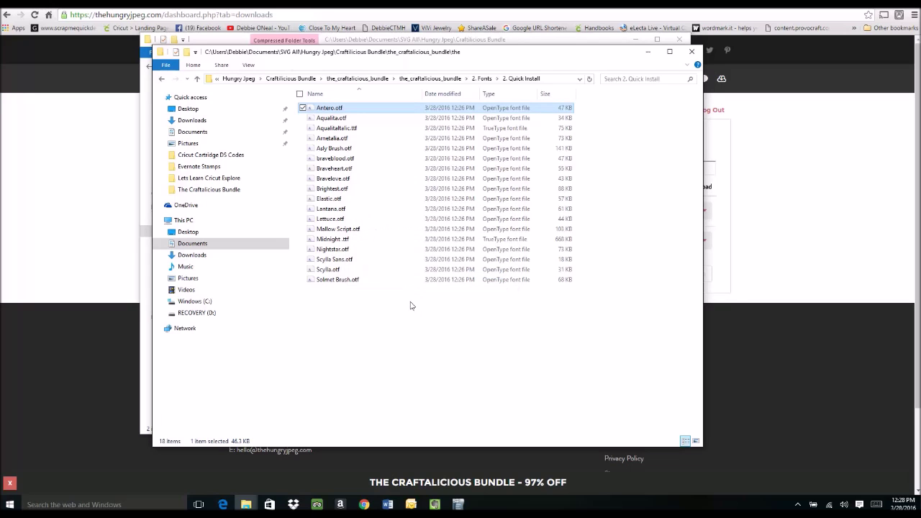
- Install the Asly Brush.otf and Brightest.otf fonts from the 2. Quick Install folder
right_click(343, 149)
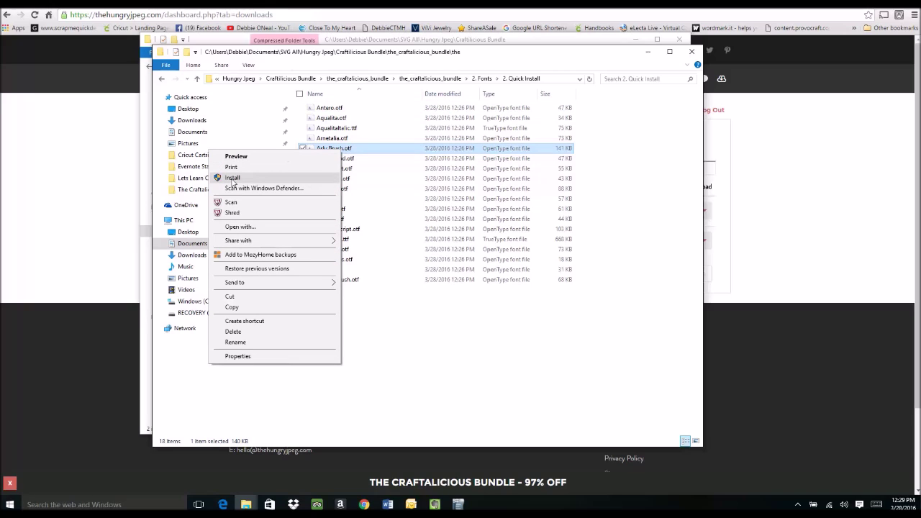
click(230, 178)
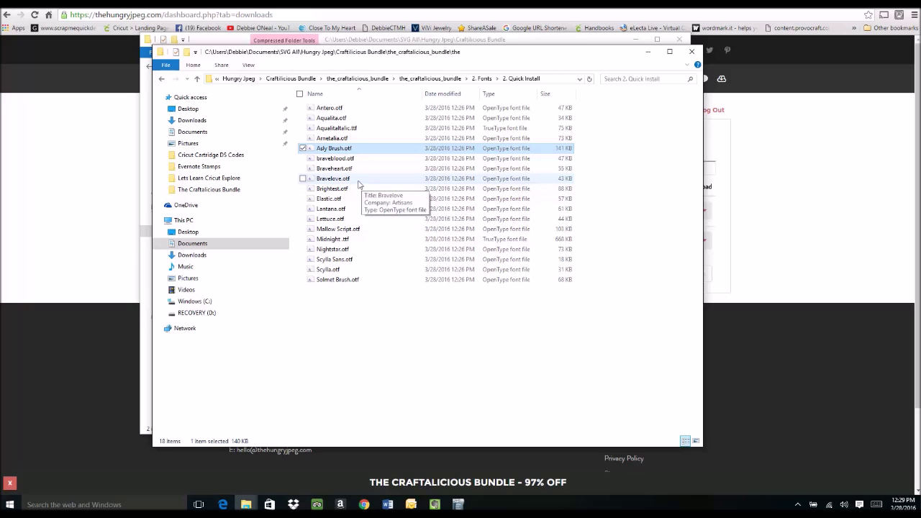
right_click(339, 191)
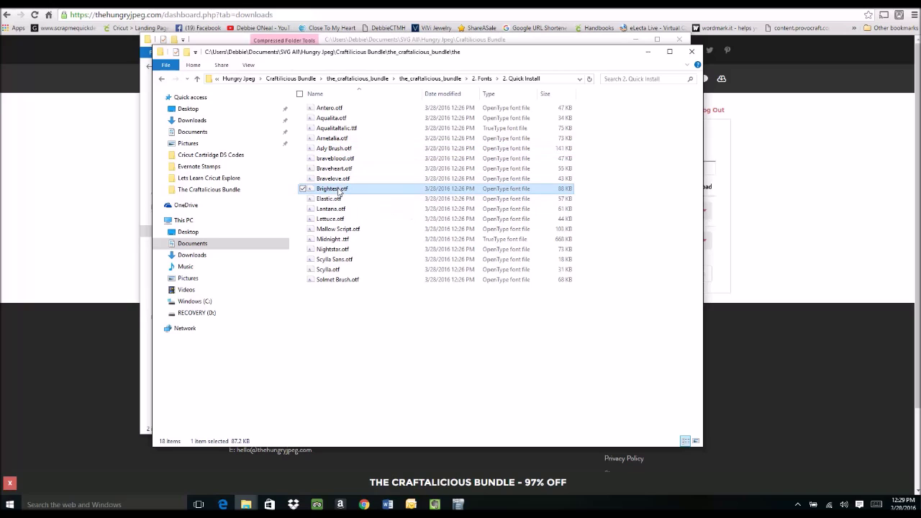
click(264, 217)
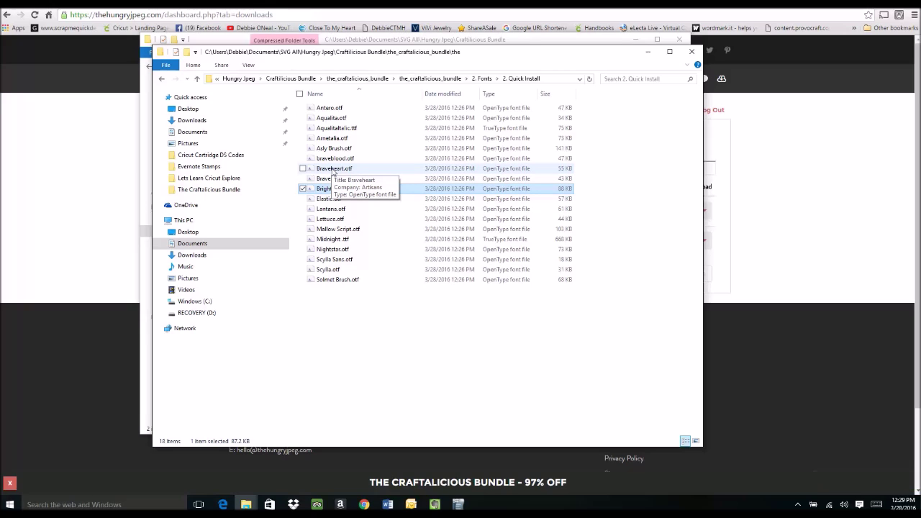
- Preview Braveheart.otf, install it from the font preview, and go back to the 2. Fonts folder
double_click(333, 169)
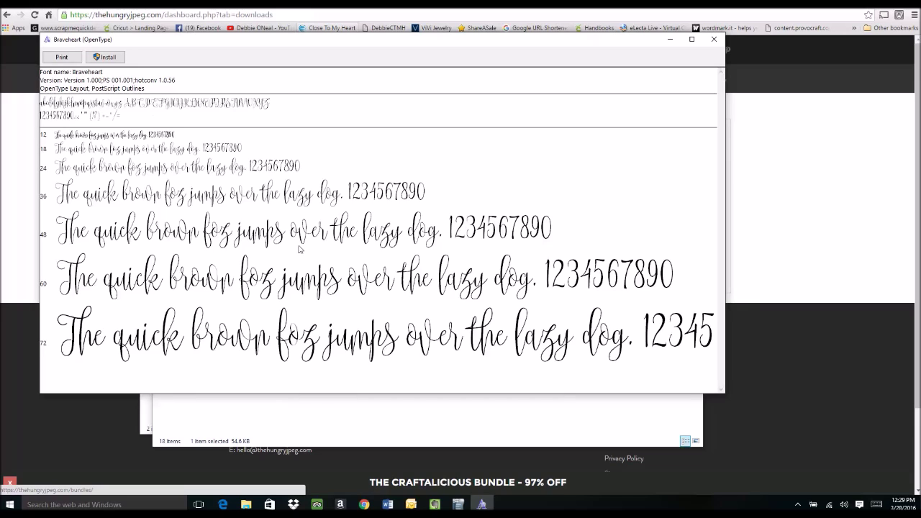
click(108, 57)
click(713, 39)
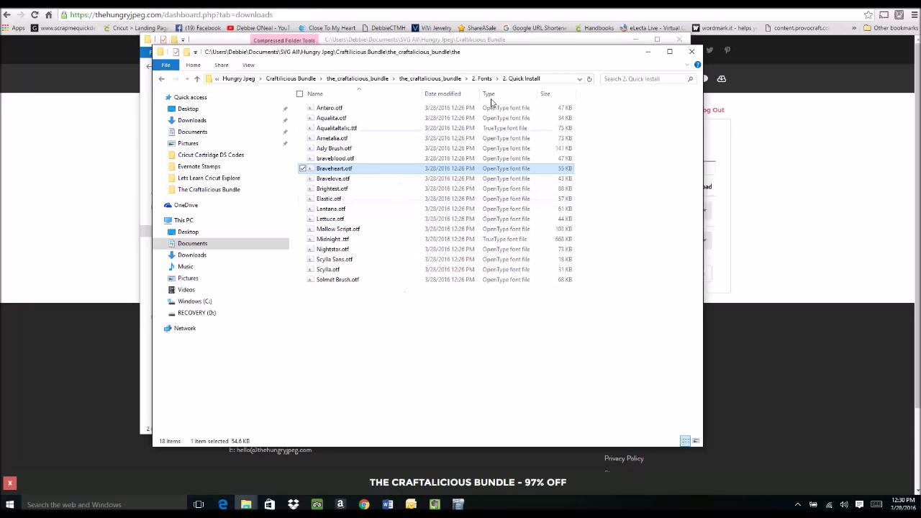
click(483, 79)
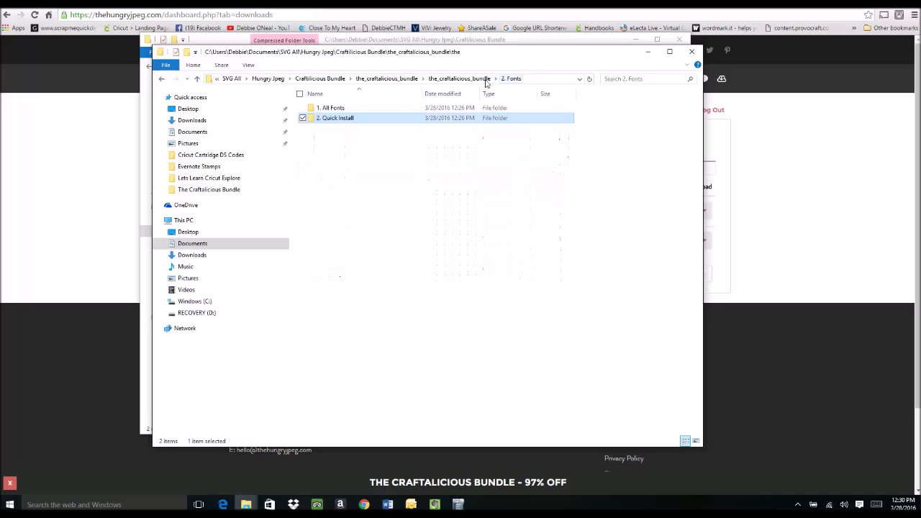
- Go up to the_craftalicious_bundle folder and open the SVG folder of 2016 Princess within 3. Graphics
click(453, 80)
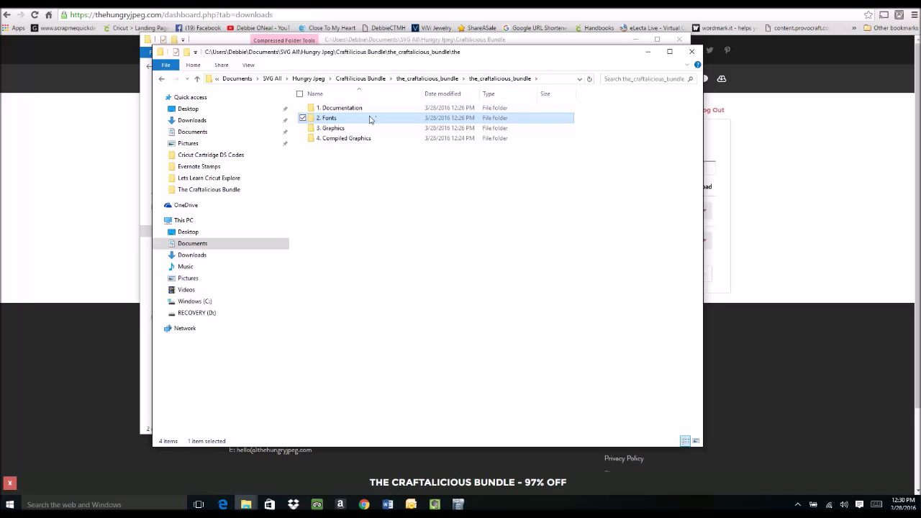
double_click(334, 132)
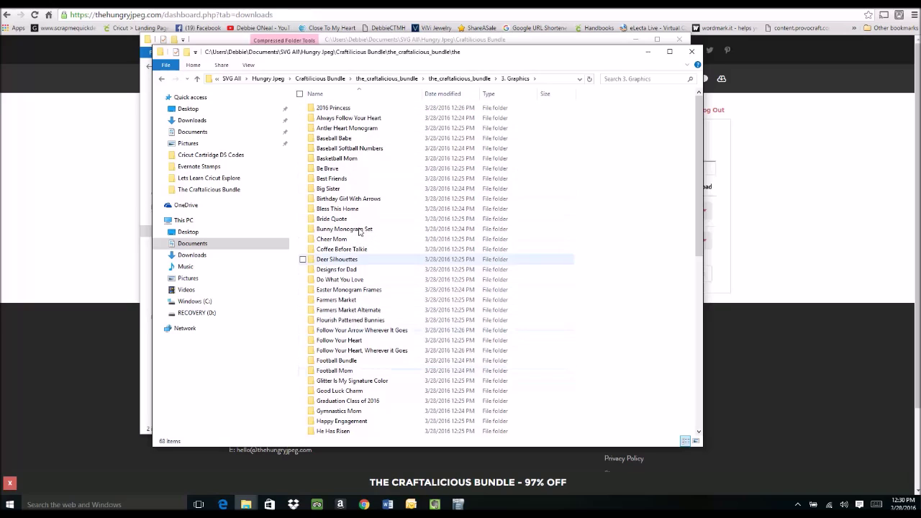
double_click(340, 108)
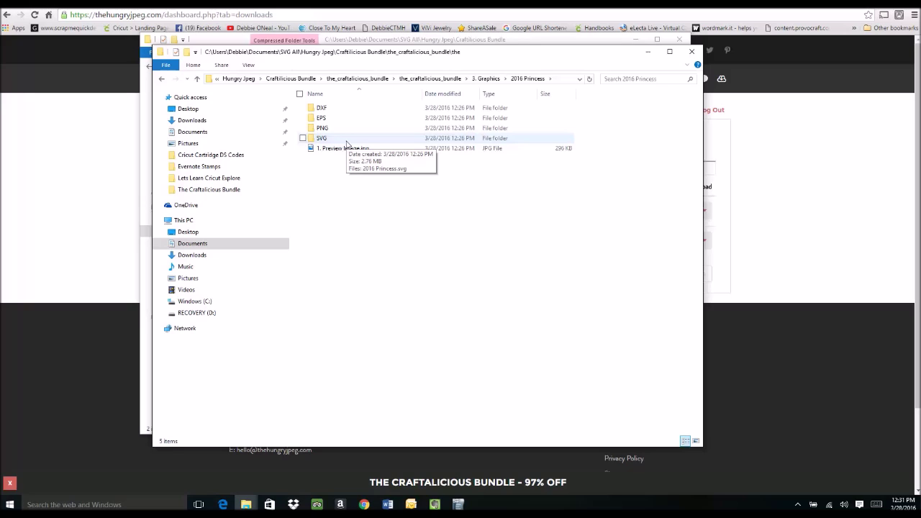
double_click(343, 139)
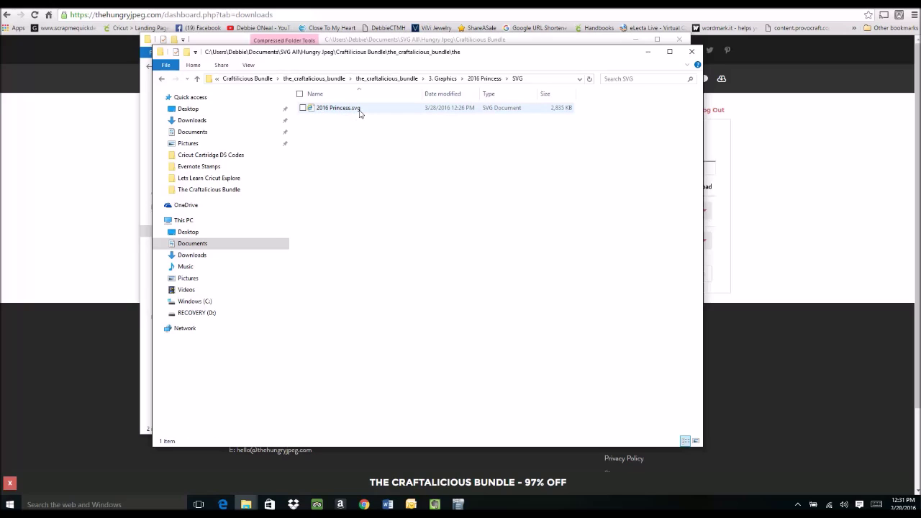
- Open 2016 Princess.svg to examine the whole design, close it, and return to the 3. Graphics folder
double_click(329, 112)
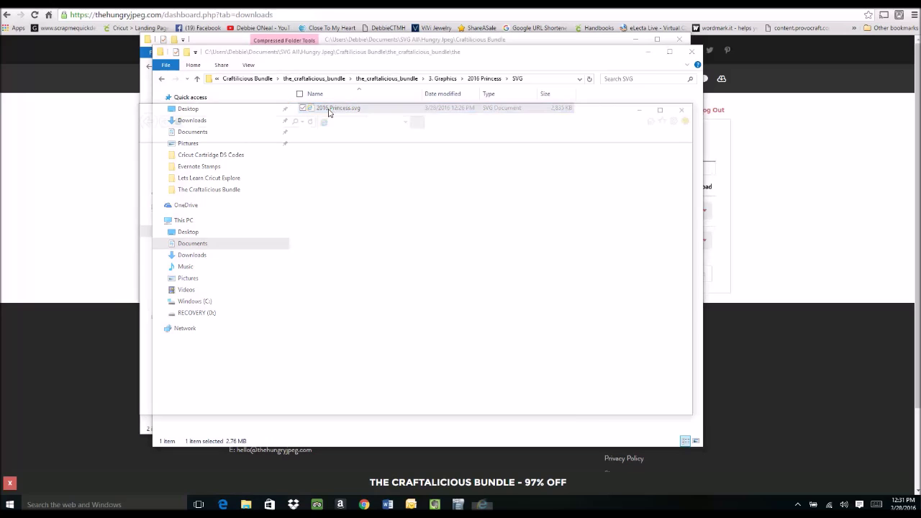
scroll(536, 258, down, 1)
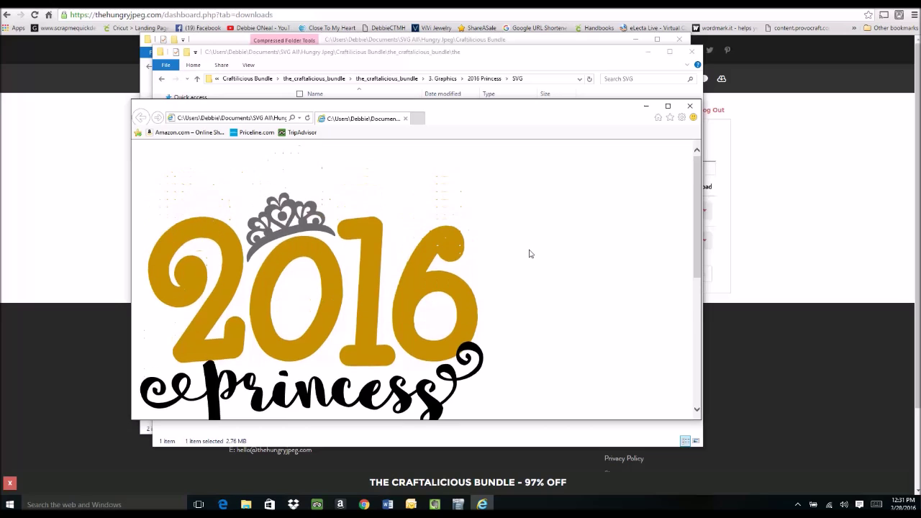
scroll(530, 254, down, 1)
scroll(530, 254, up, 1)
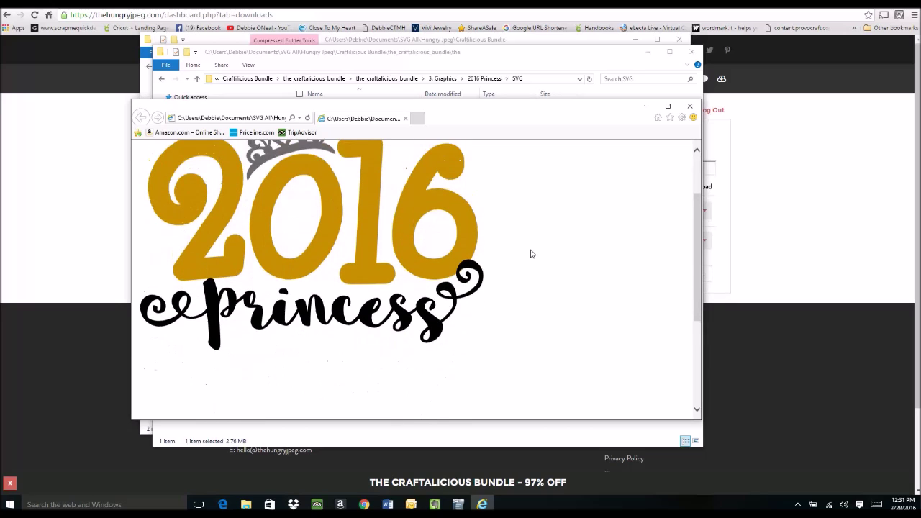
scroll(532, 254, up, 1)
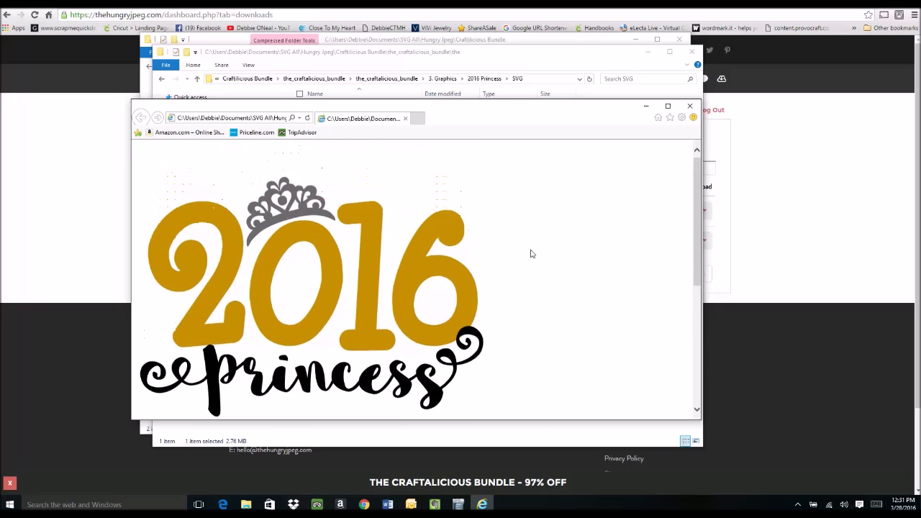
click(690, 106)
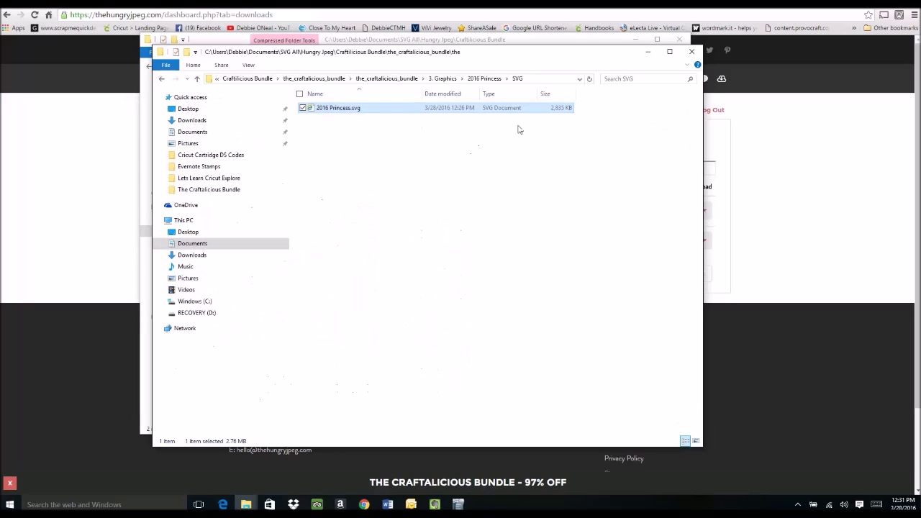
click(450, 80)
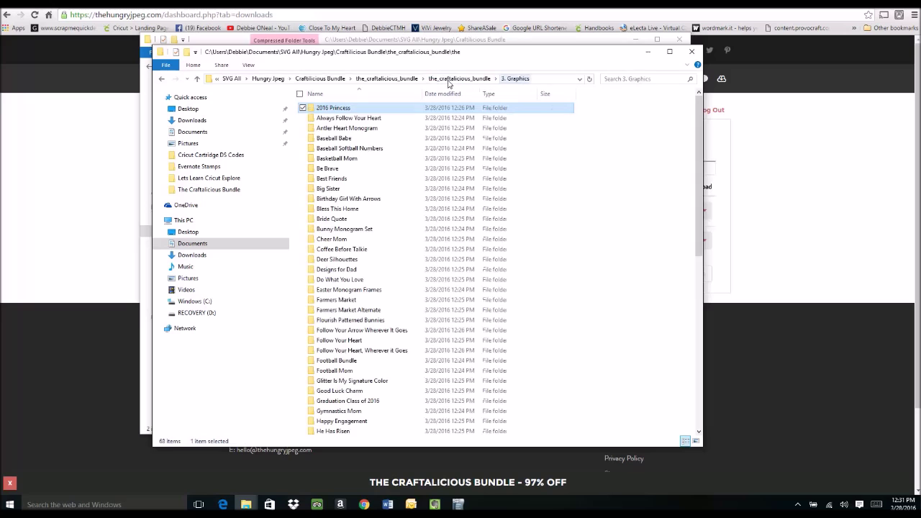
- View Be Brave.svg from the SVG folder of Be Brave, and close both the image and the folder window
double_click(328, 169)
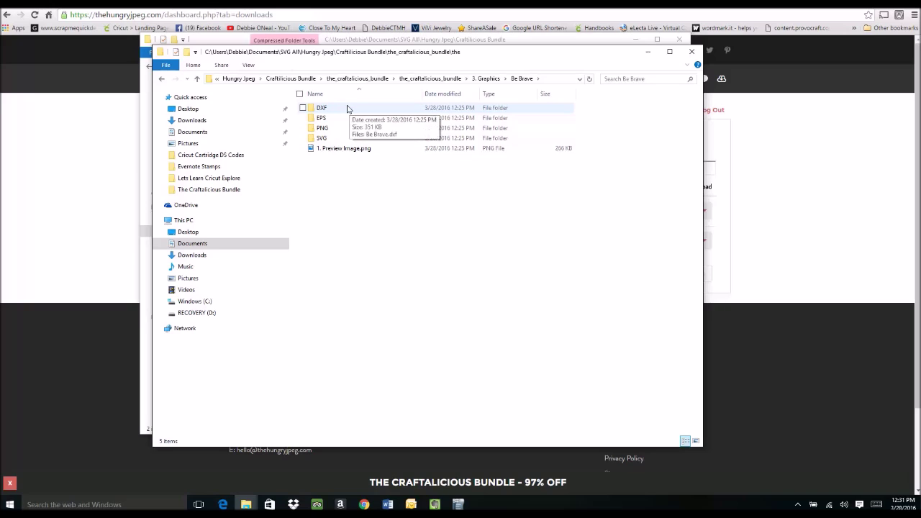
double_click(323, 138)
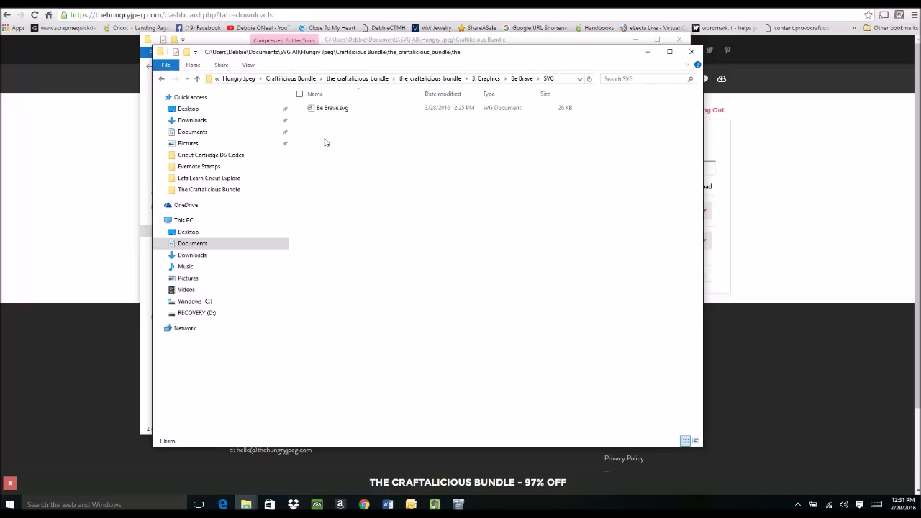
double_click(330, 109)
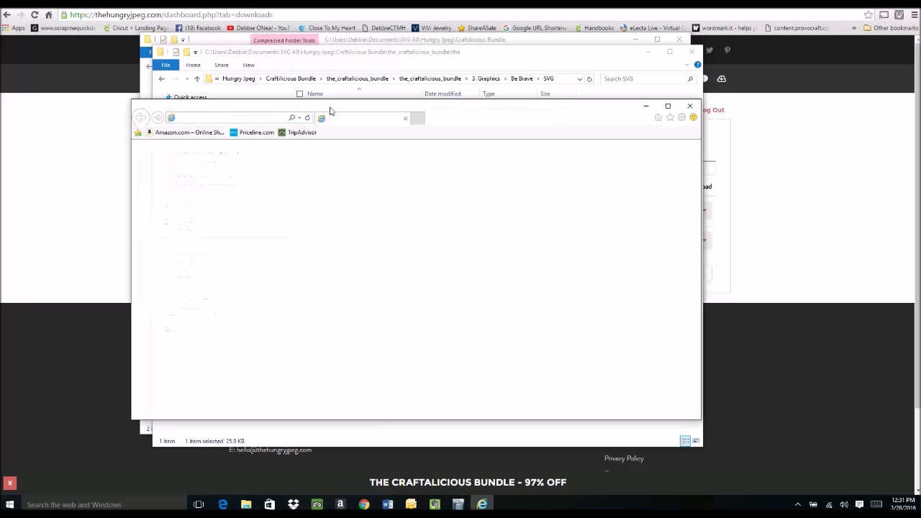
scroll(530, 207, down, 3)
scroll(531, 207, up, 2)
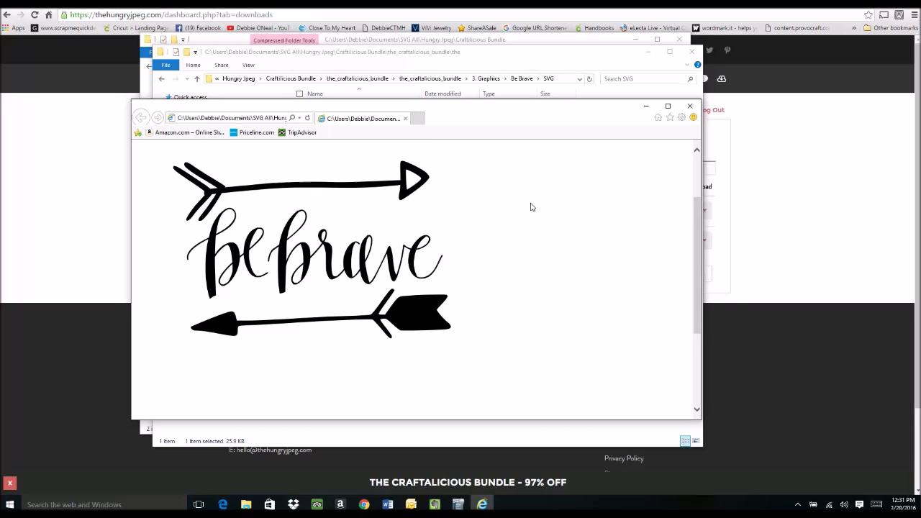
click(689, 106)
click(692, 52)
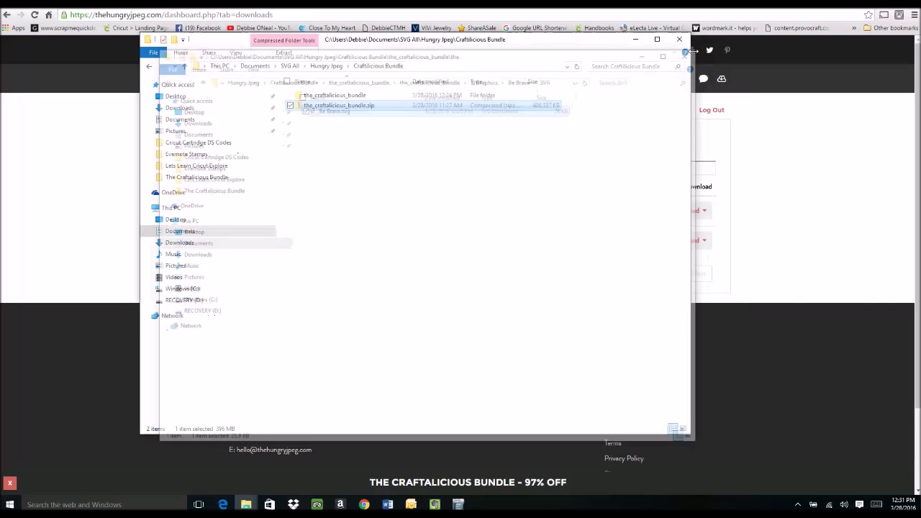
- Go back into the 3. Graphics folder through the nested the_craftalicious_bundle folders
double_click(344, 98)
double_click(345, 98)
click(324, 118)
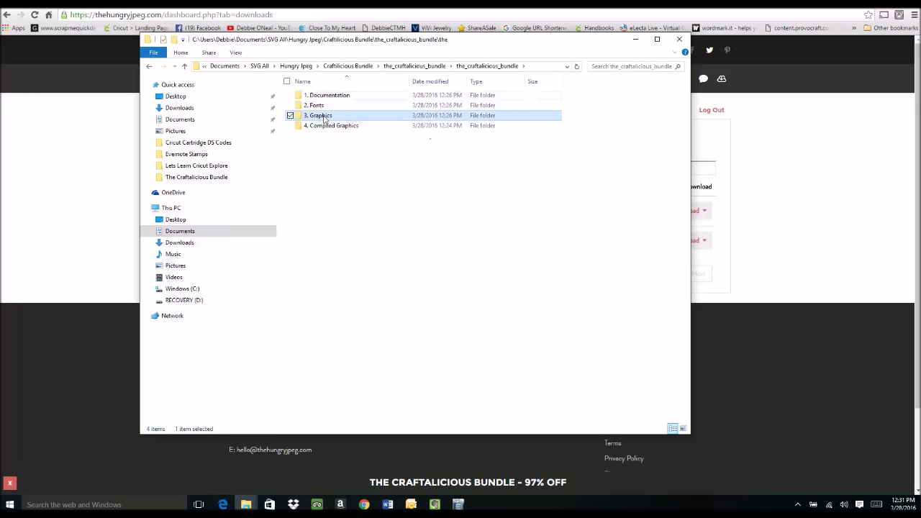
double_click(324, 118)
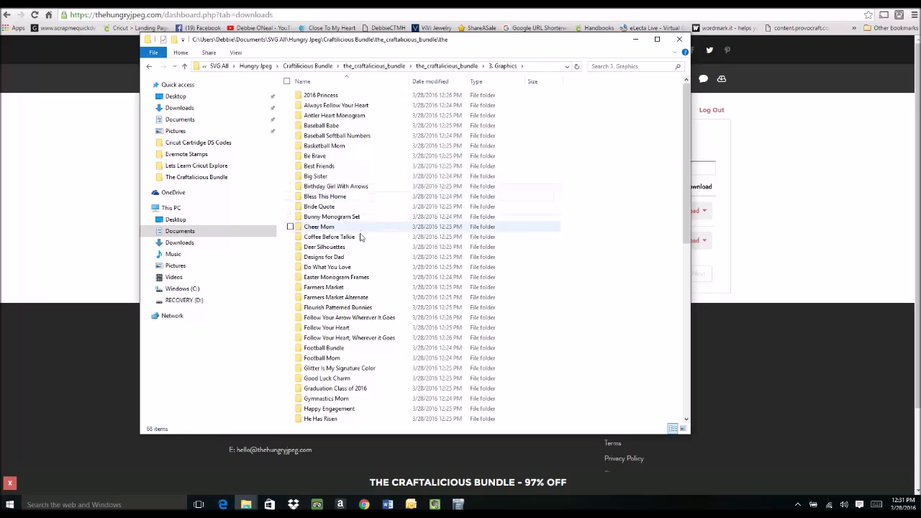
- Look through the design folders in 3. Graphics and open the SVG folder of Sports Split Letters
scroll(382, 353, down, 1)
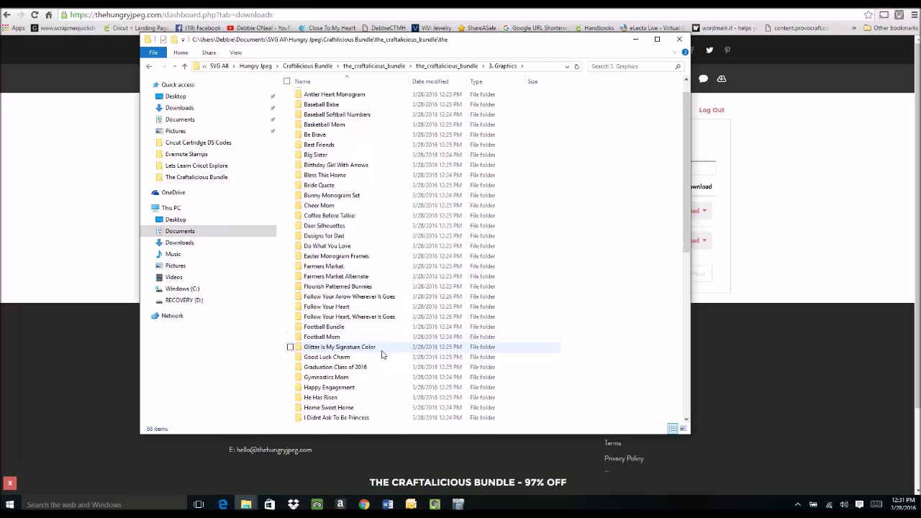
scroll(382, 353, down, 2)
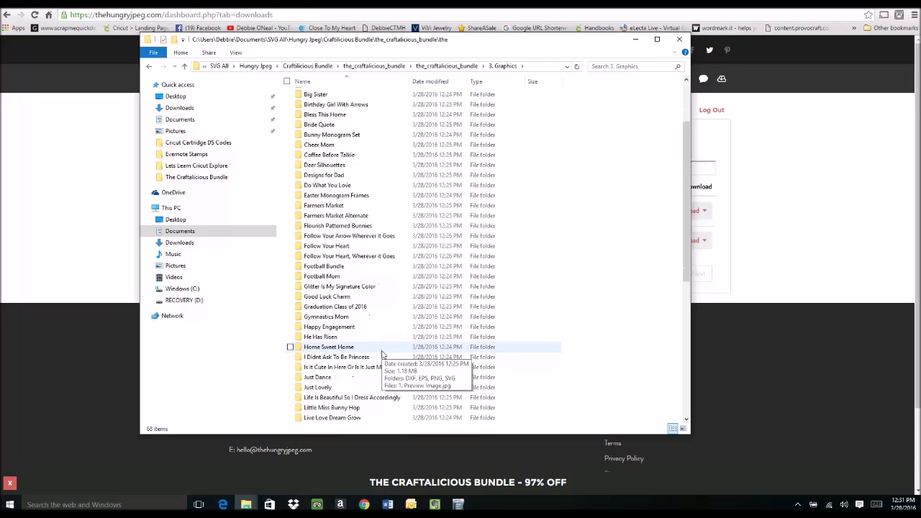
scroll(382, 353, down, 3)
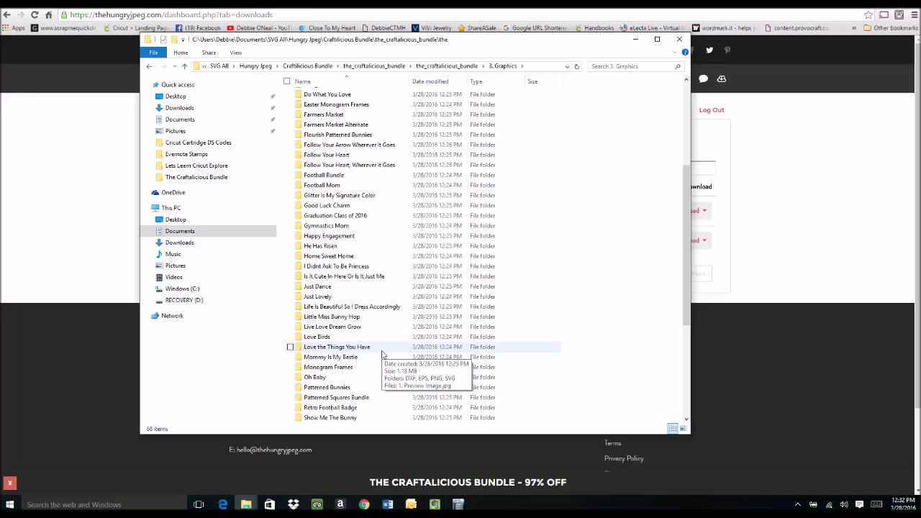
scroll(382, 353, down, 1)
scroll(382, 353, down, 2)
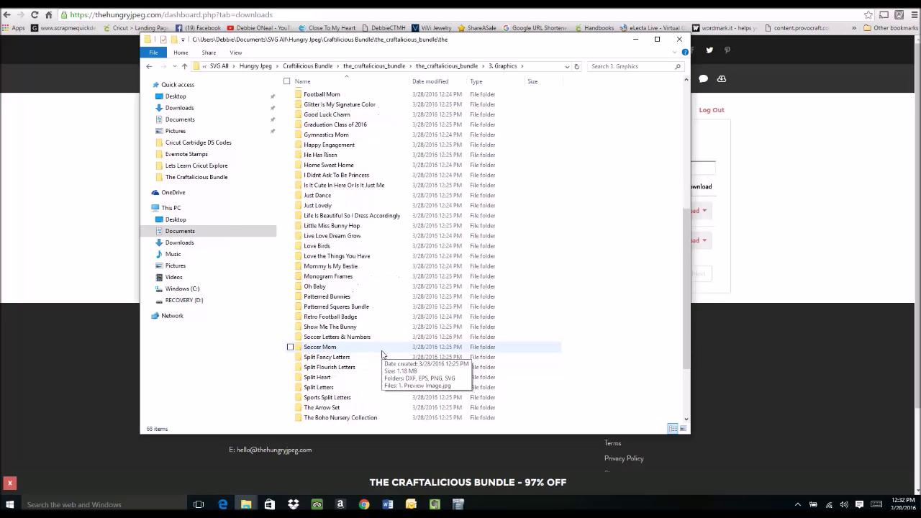
scroll(382, 353, down, 2)
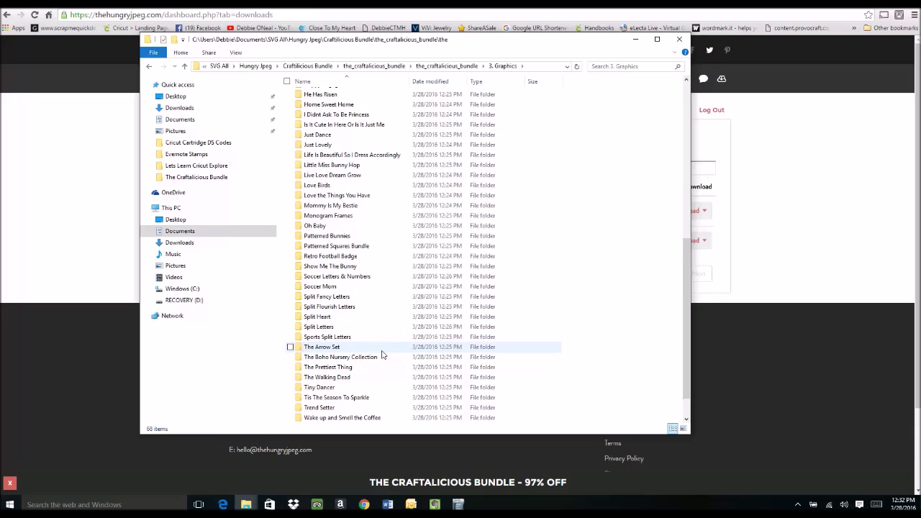
double_click(327, 338)
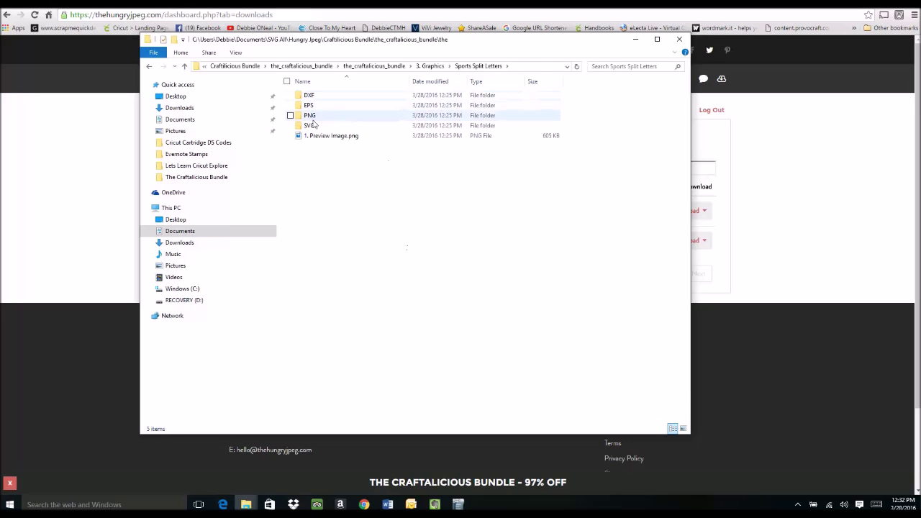
double_click(311, 125)
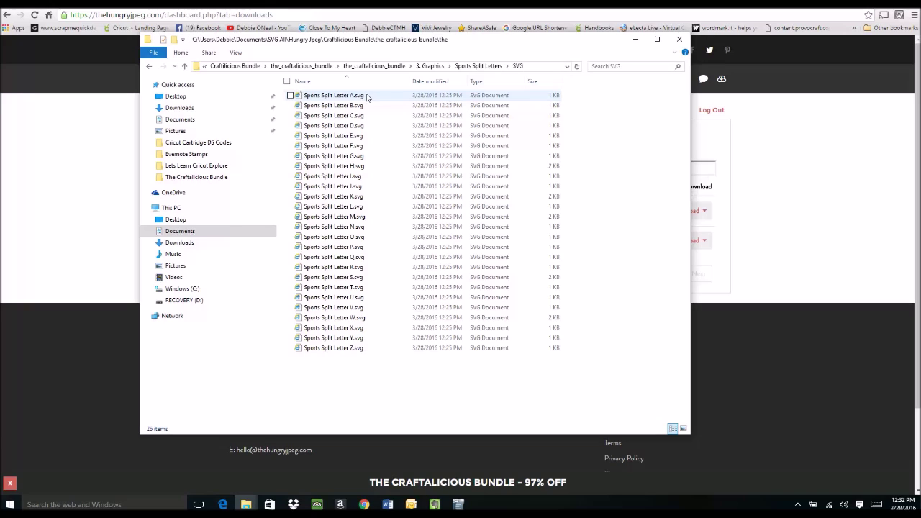
- View Sports Split Letter A.svg, close it, and return to the 3. Graphics folder
click(356, 98)
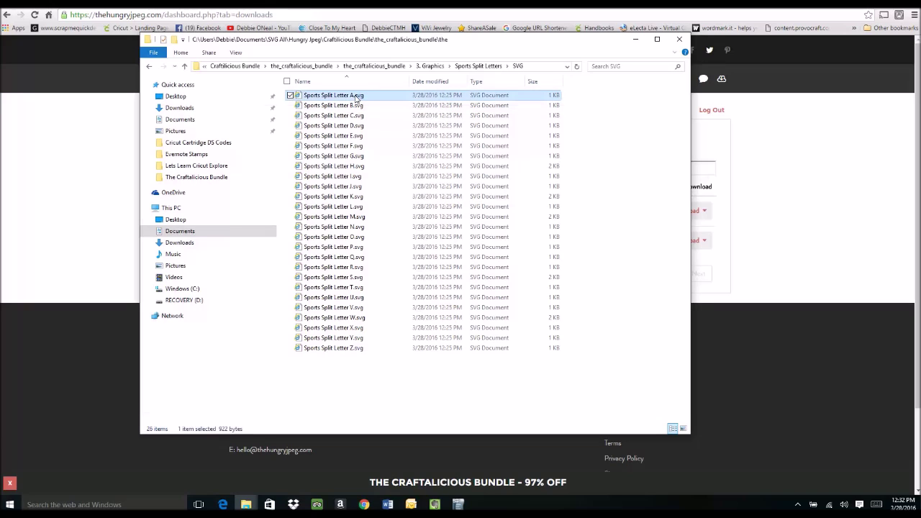
double_click(356, 98)
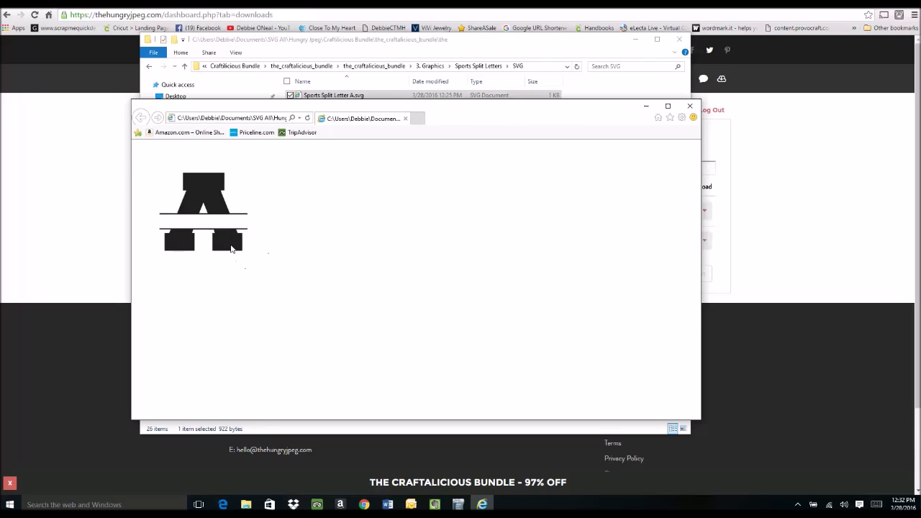
click(689, 106)
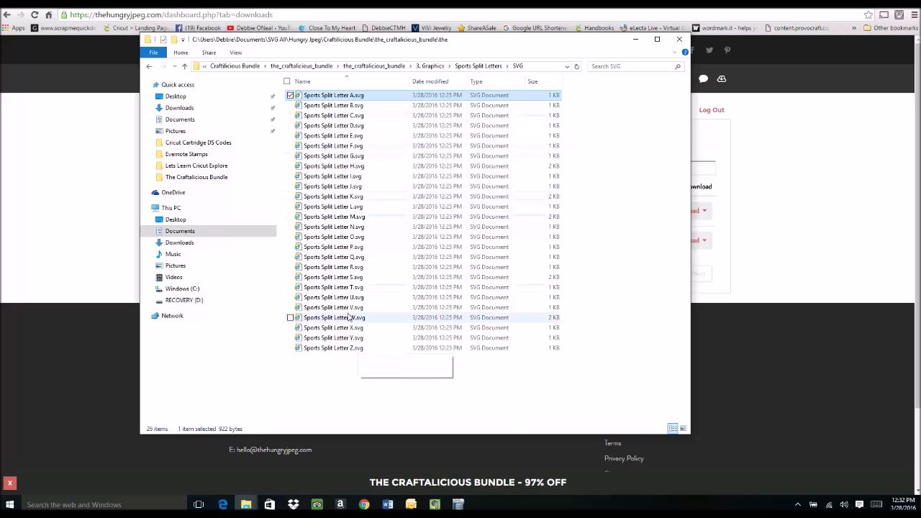
click(478, 66)
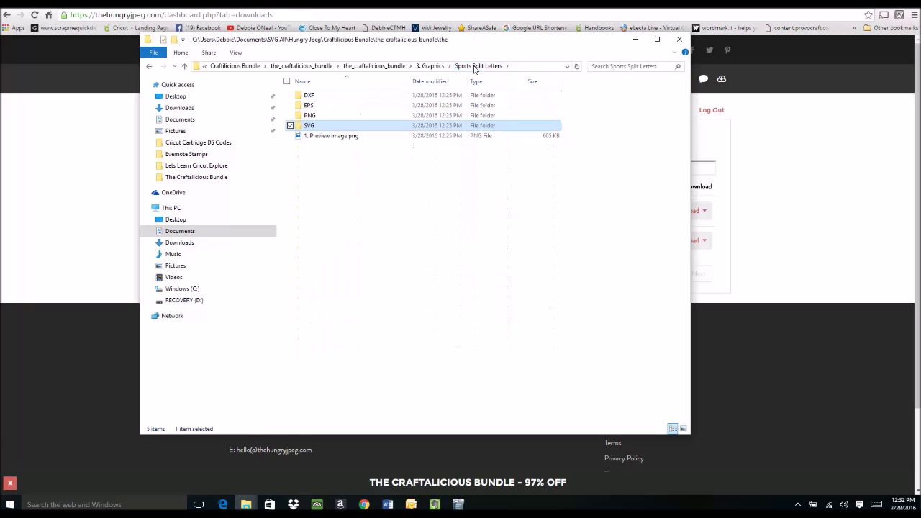
click(431, 66)
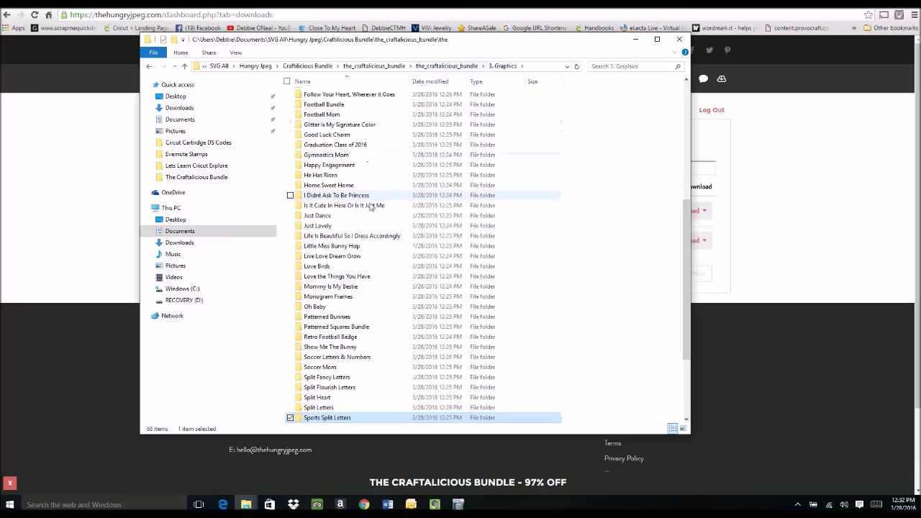
- Examine the files in the SVG folder of Soccer Letters & Numbers, and return to 3. Graphics
scroll(377, 314, down, 3)
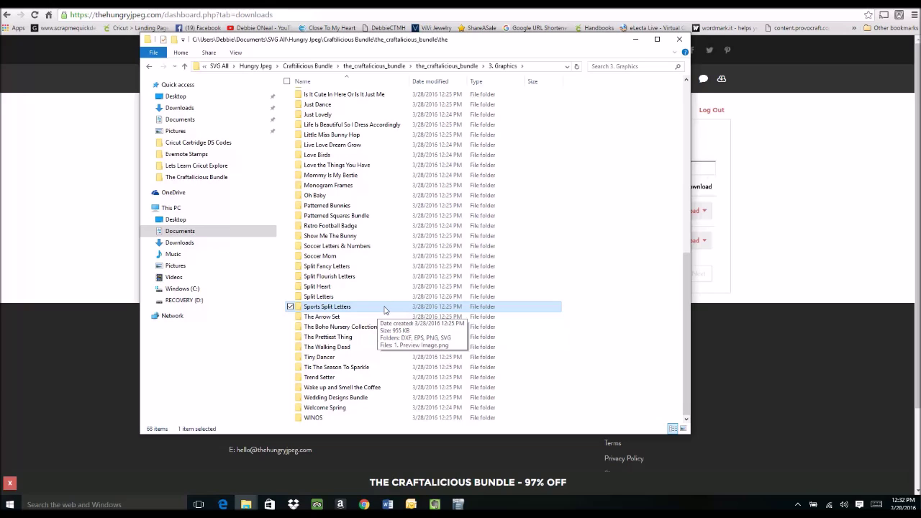
double_click(357, 246)
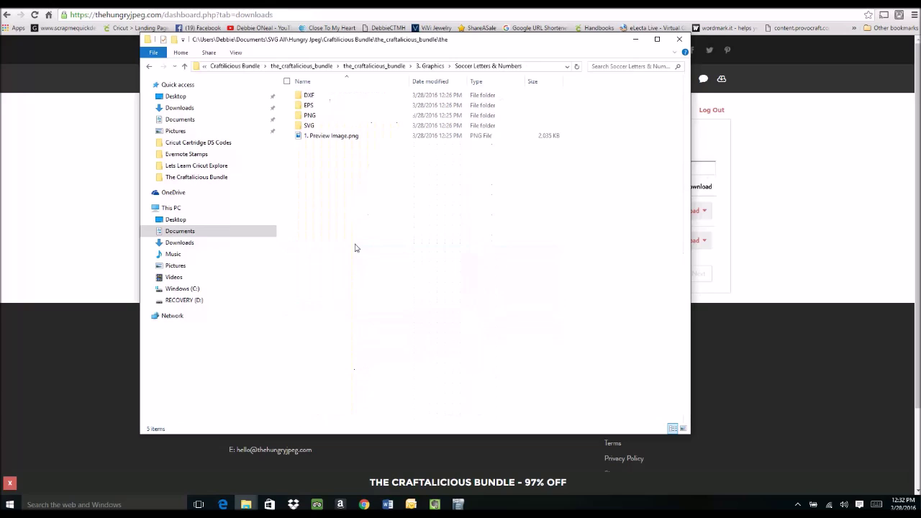
double_click(315, 126)
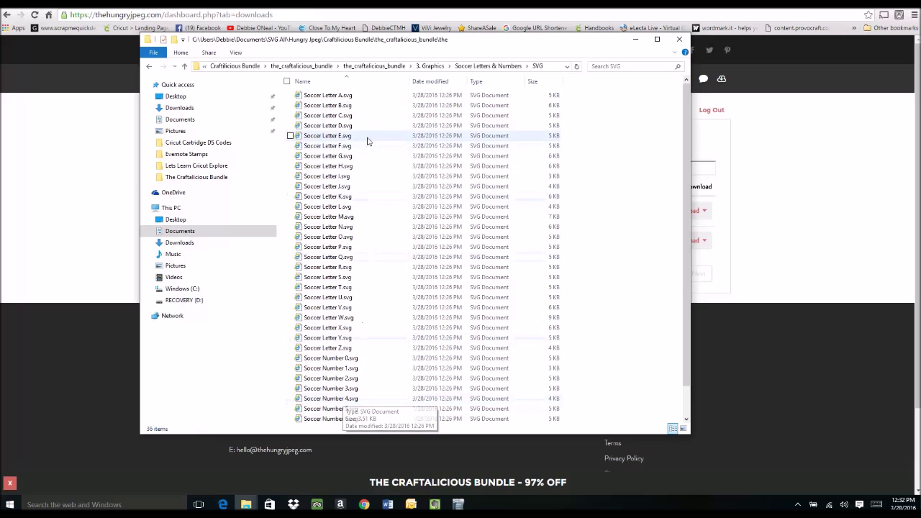
click(434, 70)
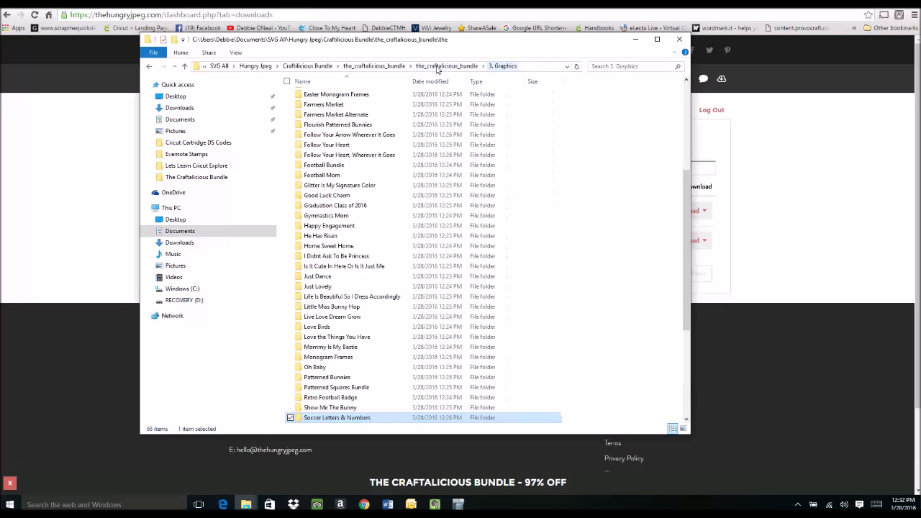
- Open the SVG folder of Split Fancy Letters in 3. Graphics
scroll(374, 303, down, 6)
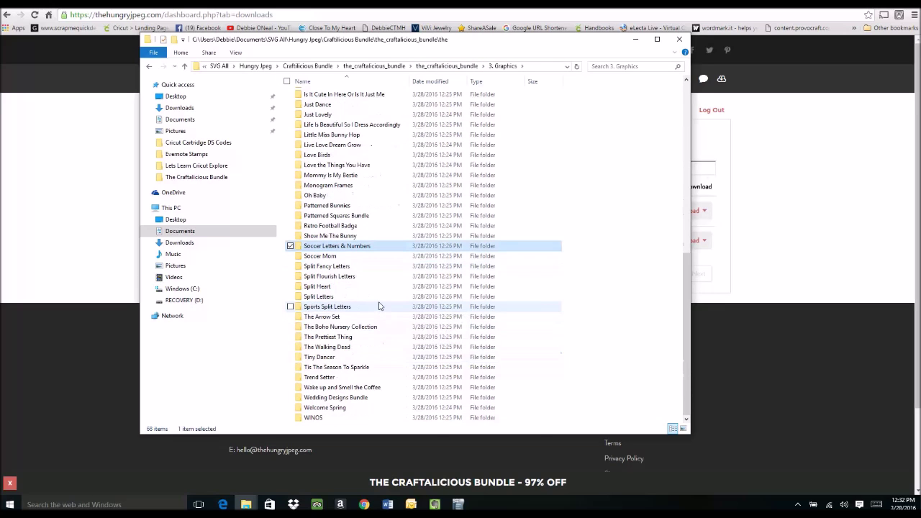
double_click(335, 267)
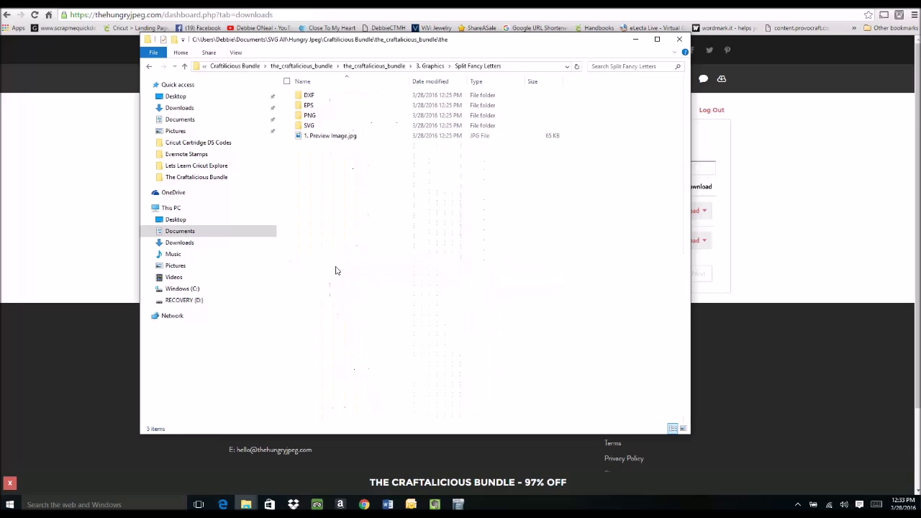
double_click(311, 127)
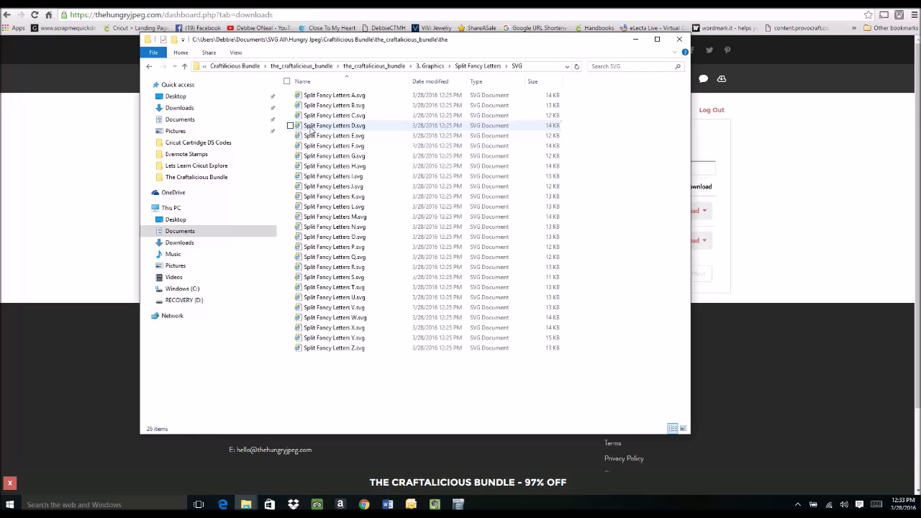
- View Split Fancy Letters A.svg, close it, and return to the 3. Graphics folder
click(339, 97)
double_click(339, 97)
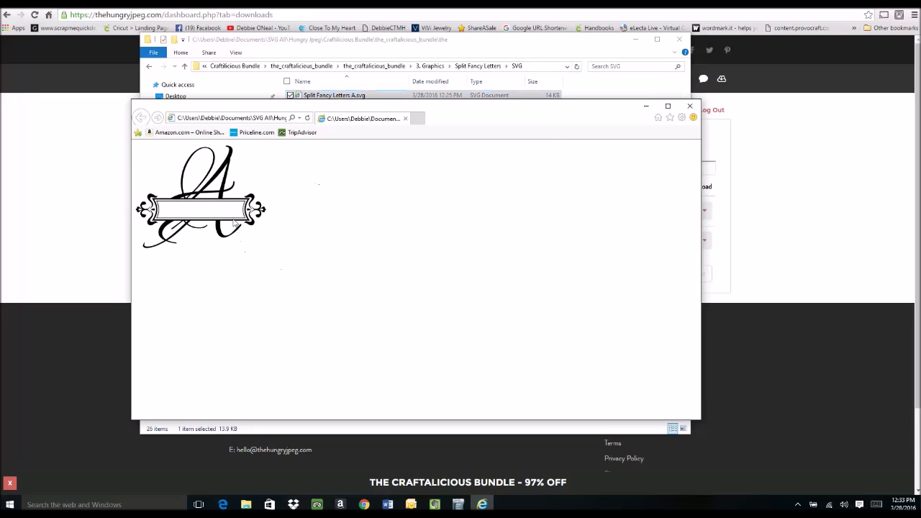
click(690, 105)
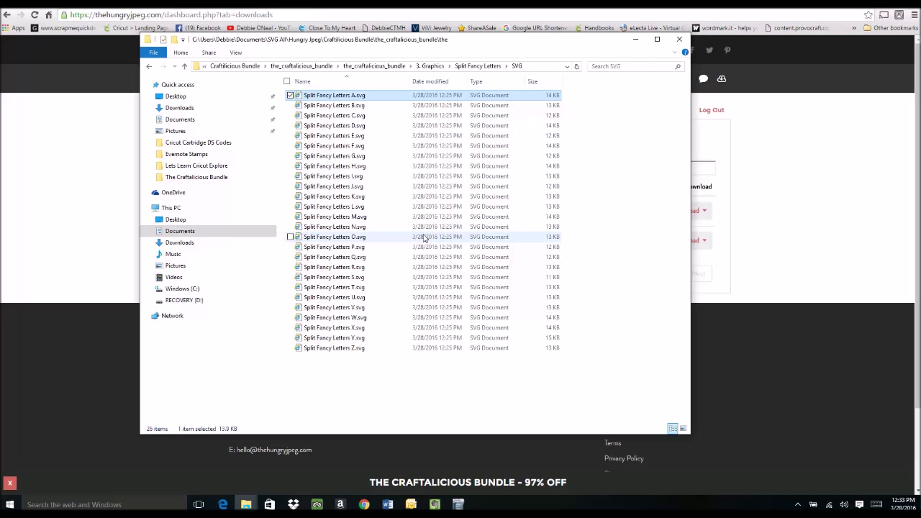
click(437, 66)
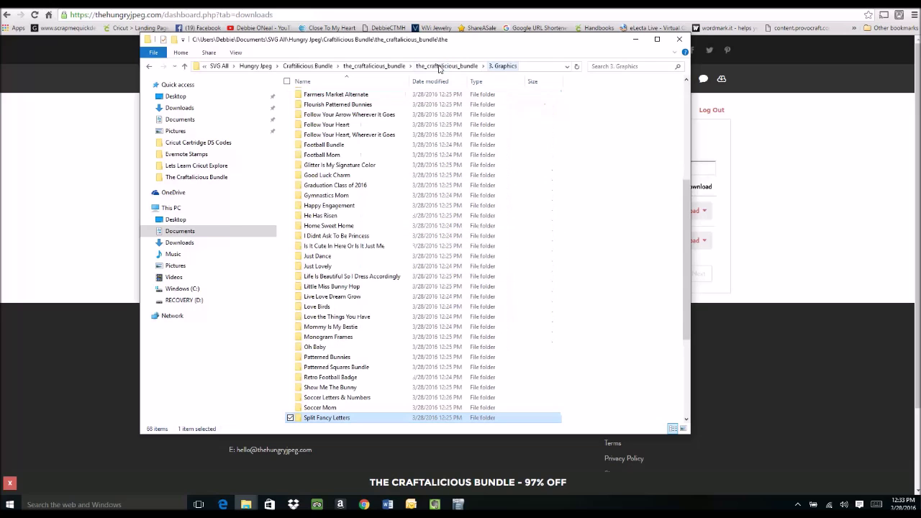
- Look through the remaining design folders in 3. Graphics and open the SVG folder of The Walking Dead
scroll(395, 248, down, 4)
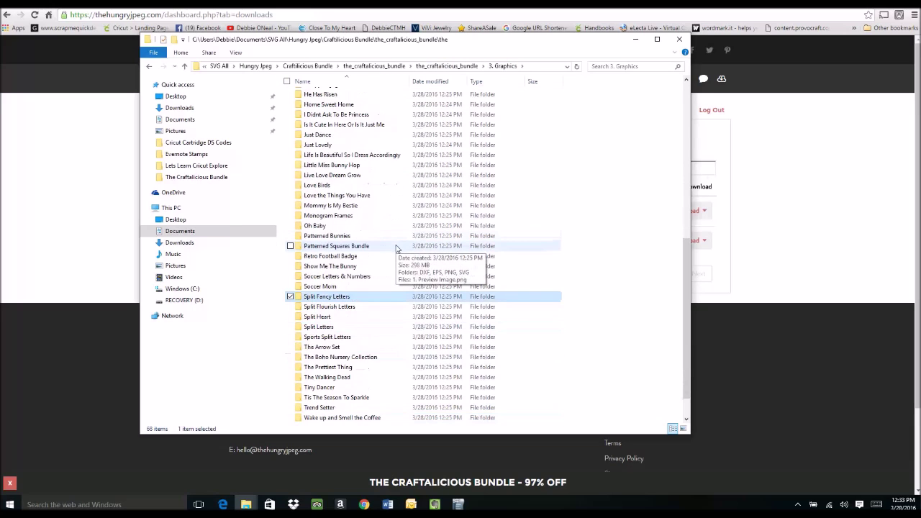
scroll(395, 248, down, 1)
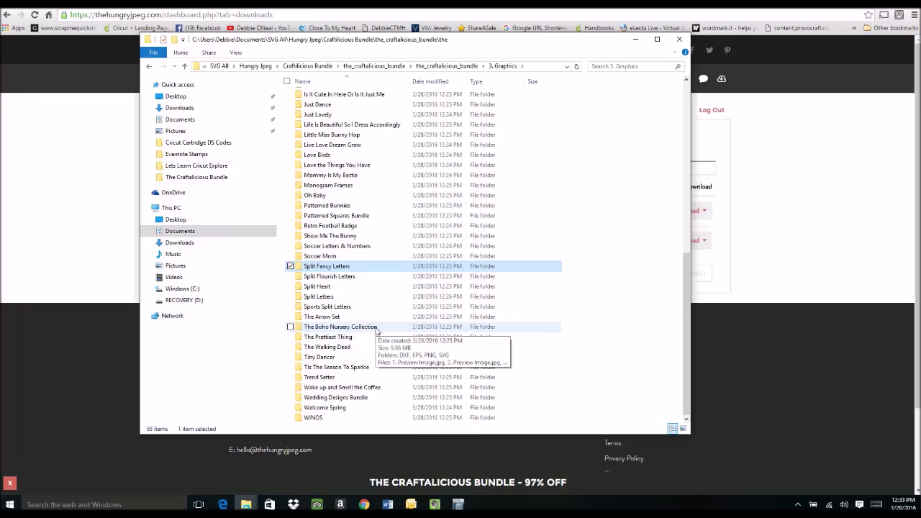
scroll(376, 330, up, 1)
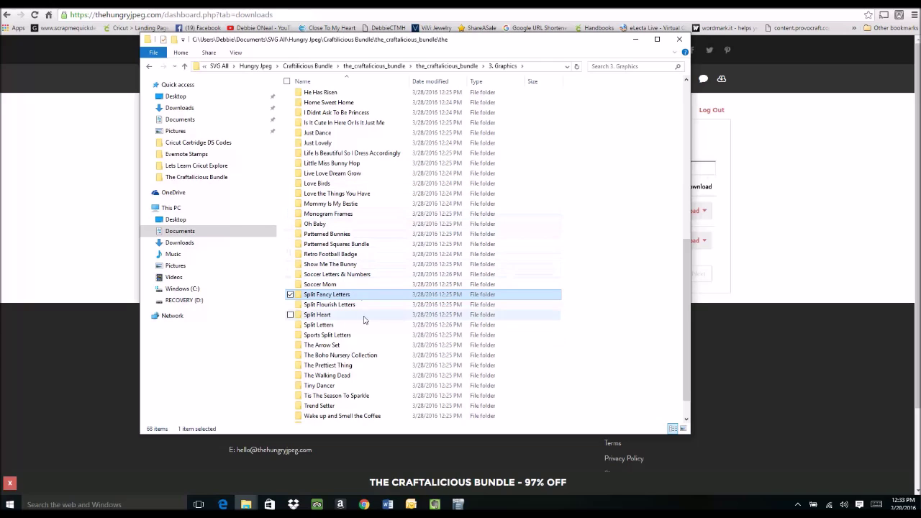
scroll(375, 362, down, 1)
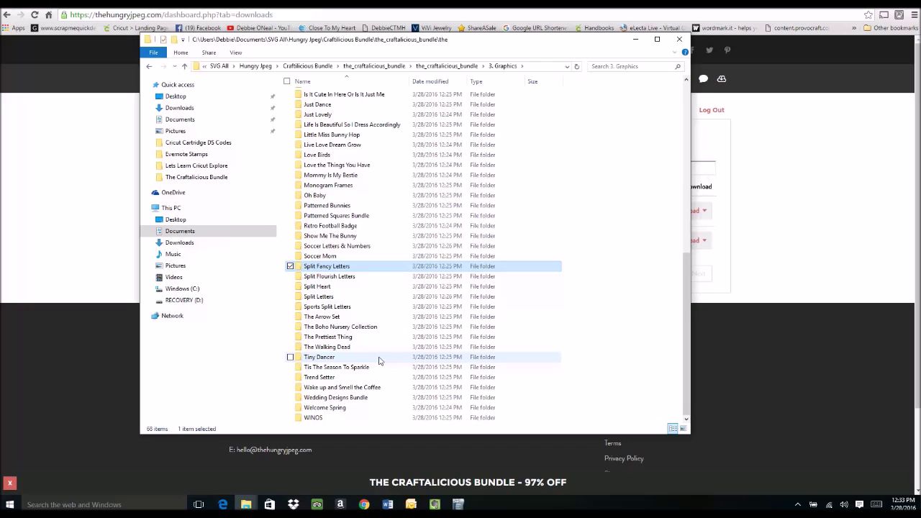
double_click(337, 347)
double_click(308, 126)
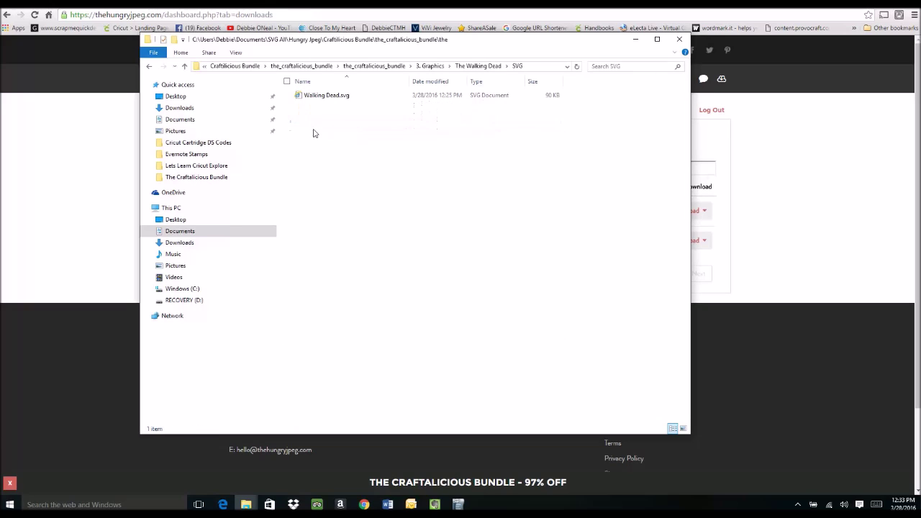
- View the whole Walking Dead.svg design, close it, and return to the 3. Graphics folder
click(321, 98)
double_click(322, 99)
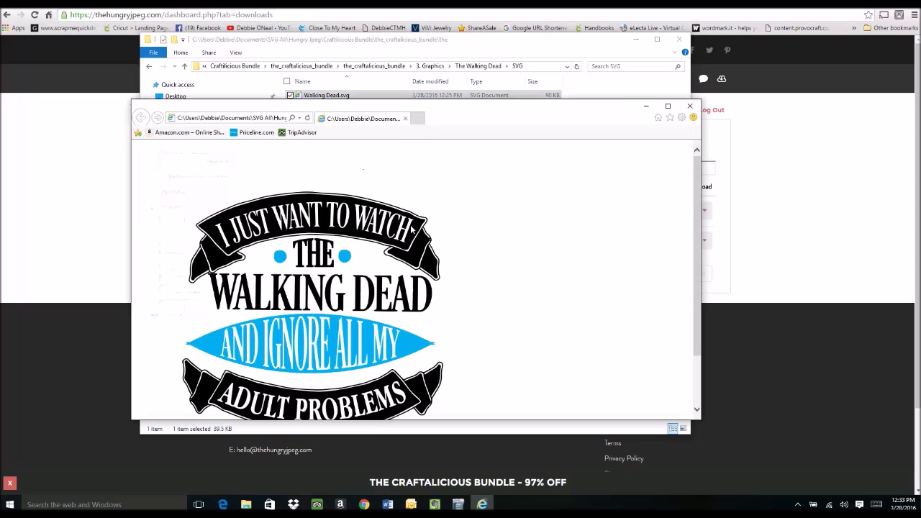
scroll(487, 216, down, 2)
scroll(487, 216, up, 2)
click(690, 106)
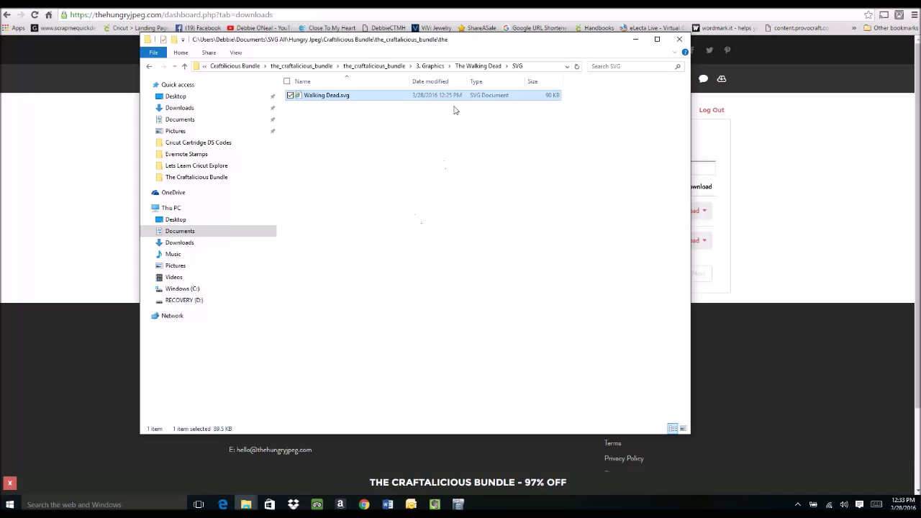
click(430, 66)
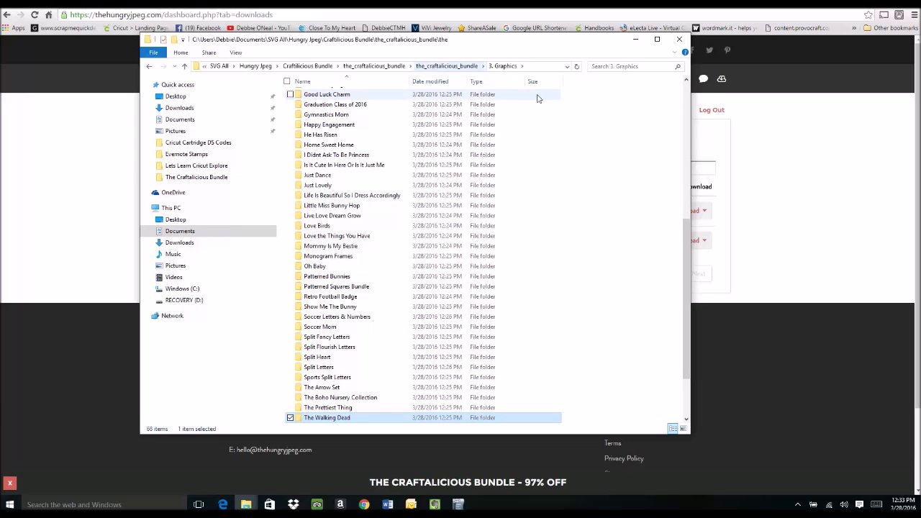
- Close the folder window, open Cricut Design Space in a new browser tab, and create a new project
click(679, 40)
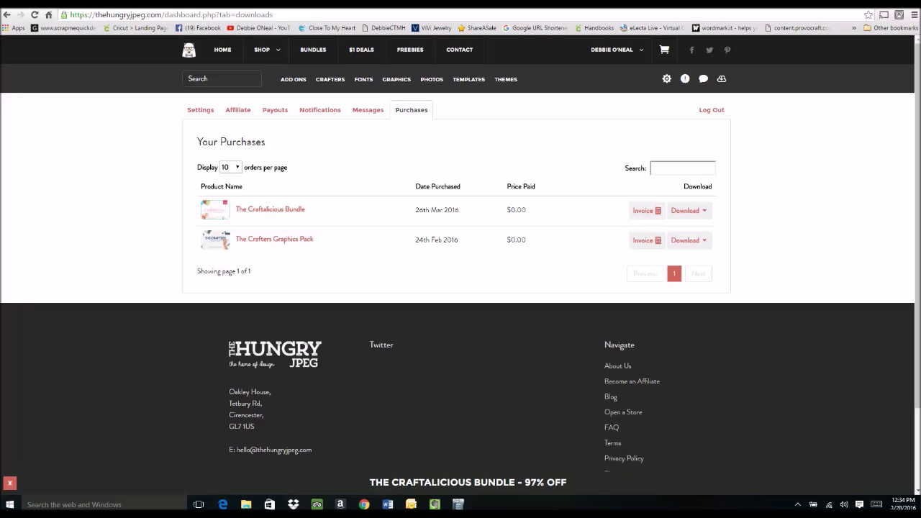
key(ctrl+t)
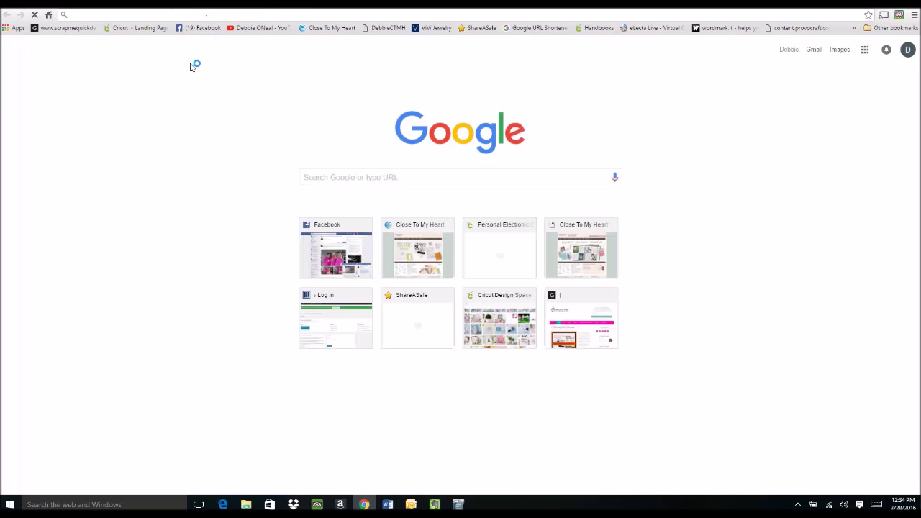
click(140, 29)
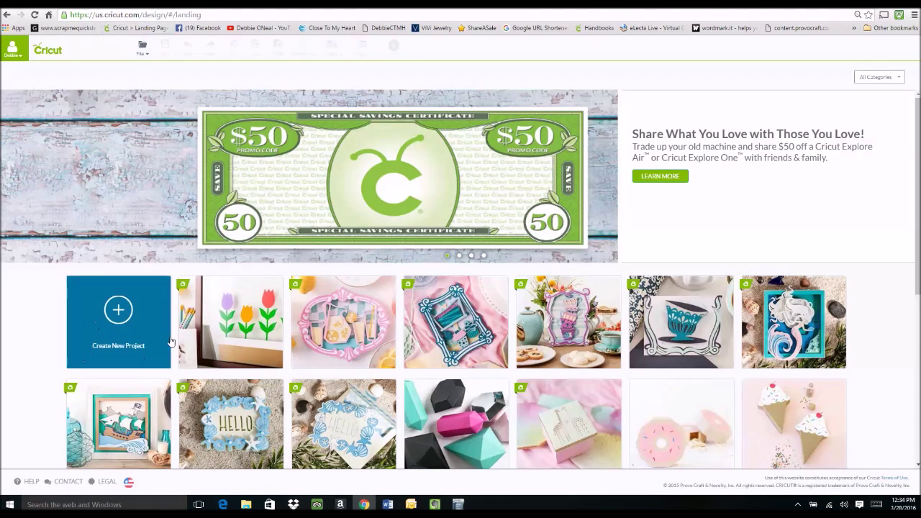
click(119, 310)
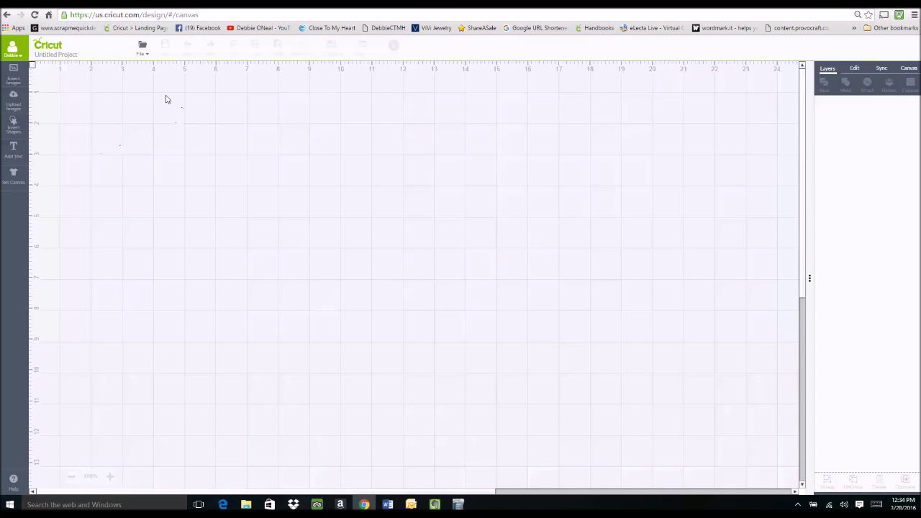
- Add a text object with the first name and place it at about X 2.64 in, Y 1.23 in on the canvas
click(12, 152)
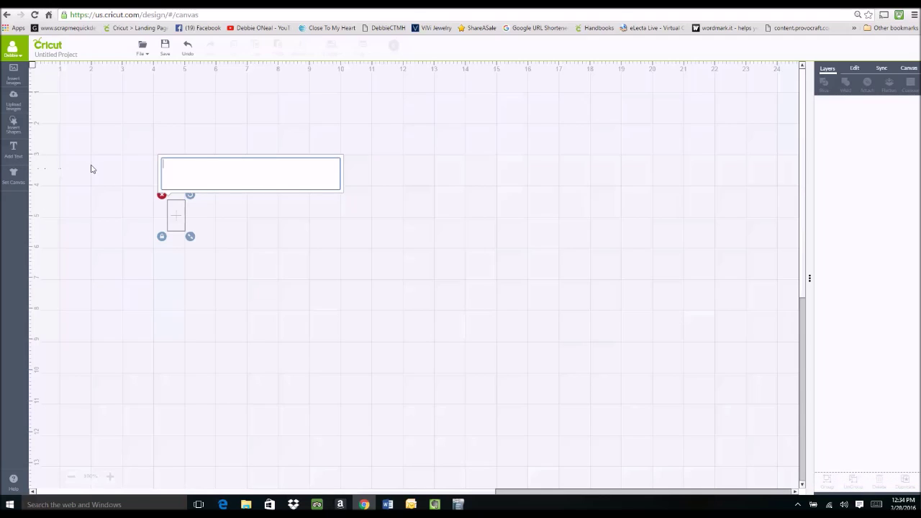
text(Debbie)
drag(260, 231, 344, 154)
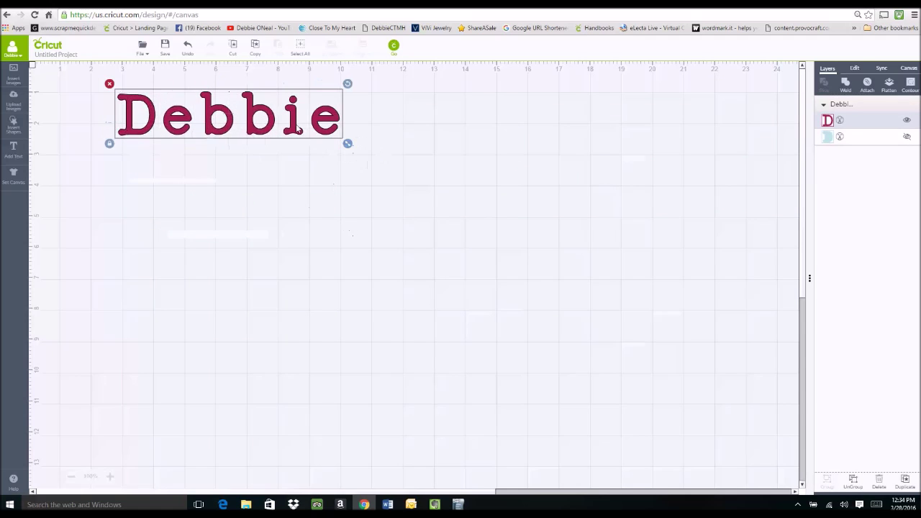
- Restrict the font choice for the name text to System Fonts
click(856, 70)
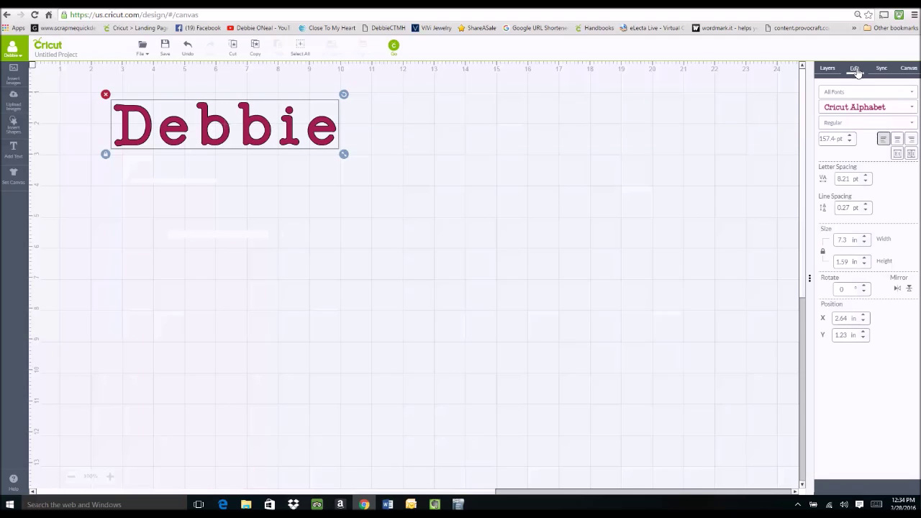
click(912, 94)
click(863, 103)
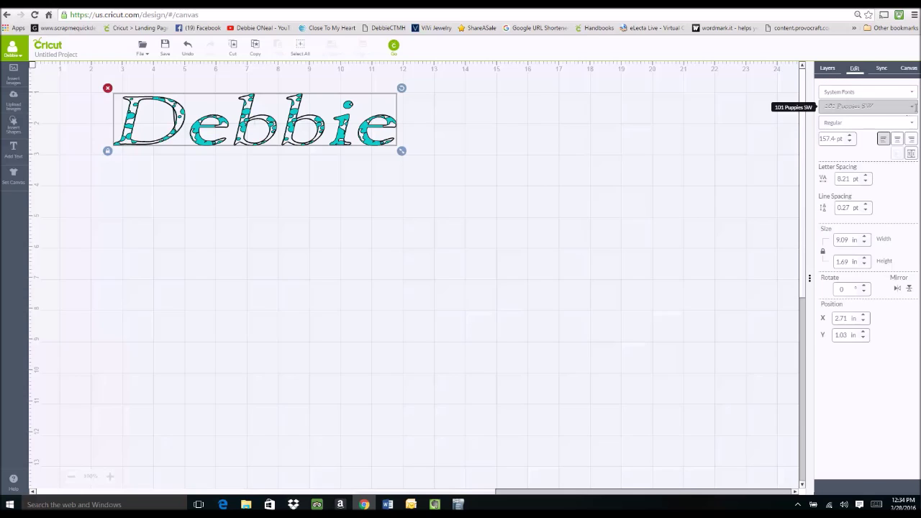
- Browse the system fonts and set the name text to the Antaro font
click(913, 108)
key(Down)
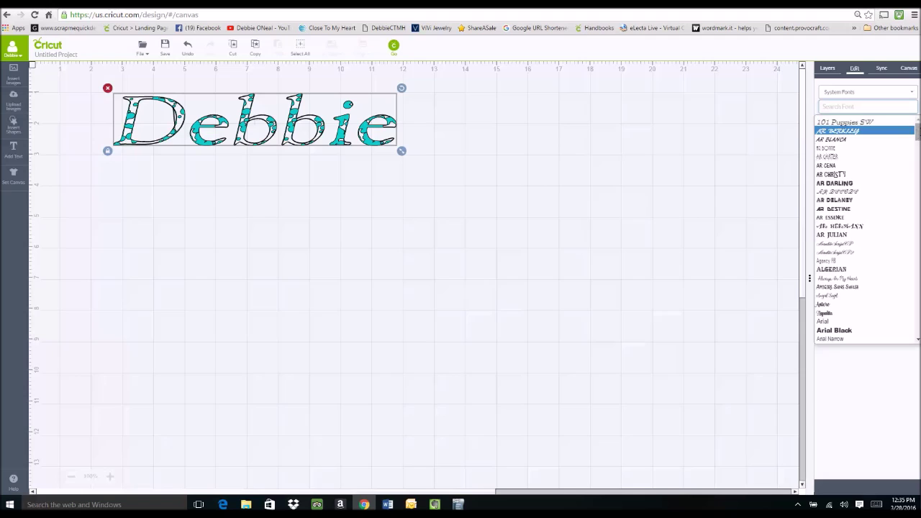
scroll(867, 230, down, 3)
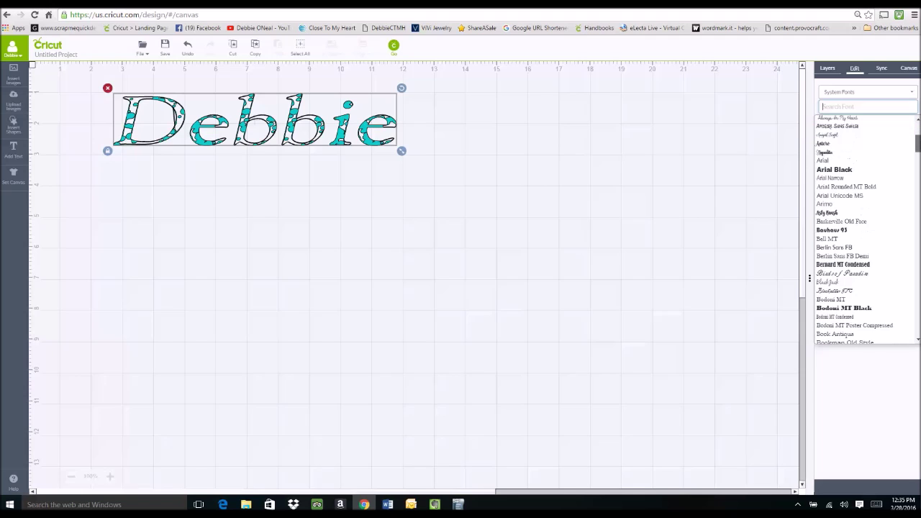
scroll(867, 230, down, 1)
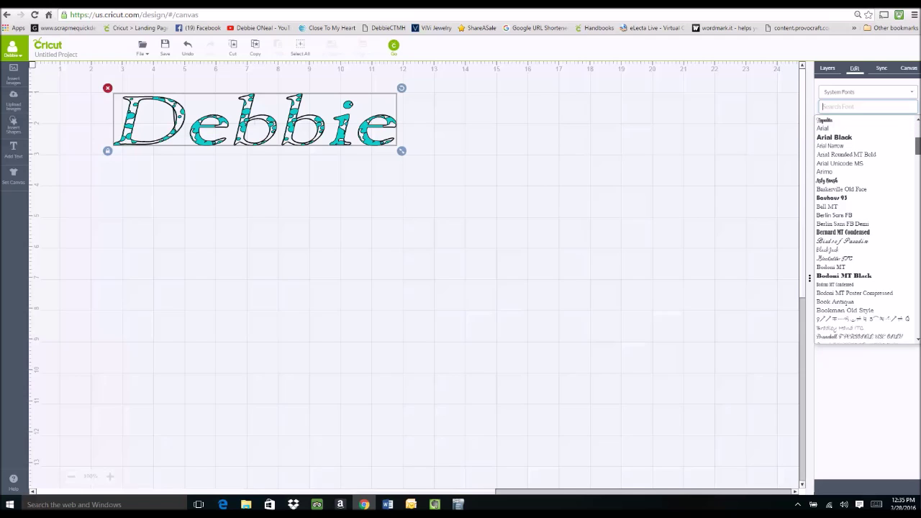
scroll(867, 230, up, 1)
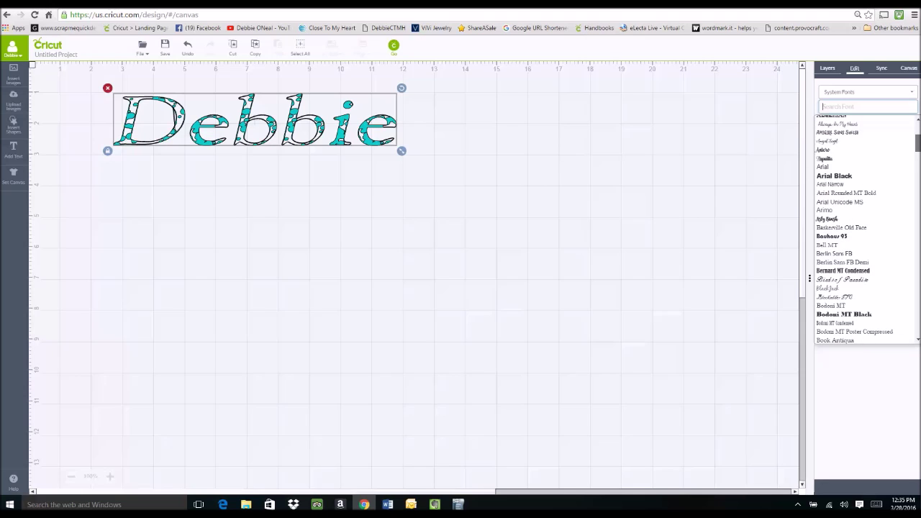
click(824, 149)
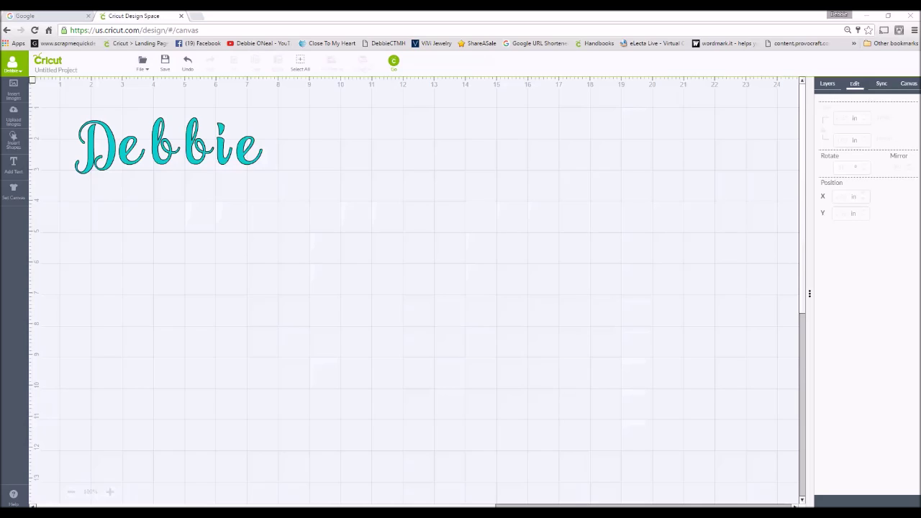
- Find and open the Windows Character Map, and move its window clear of the name text on the canvas
key(super)
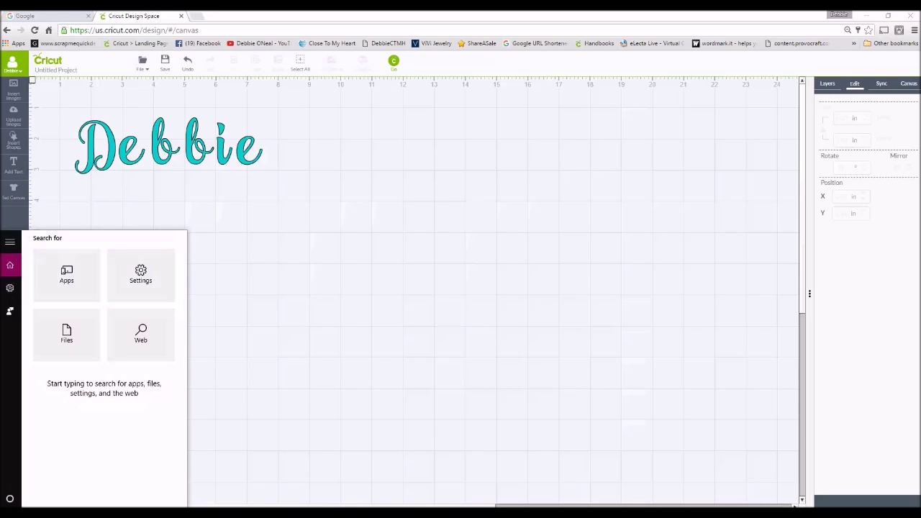
text(chr)
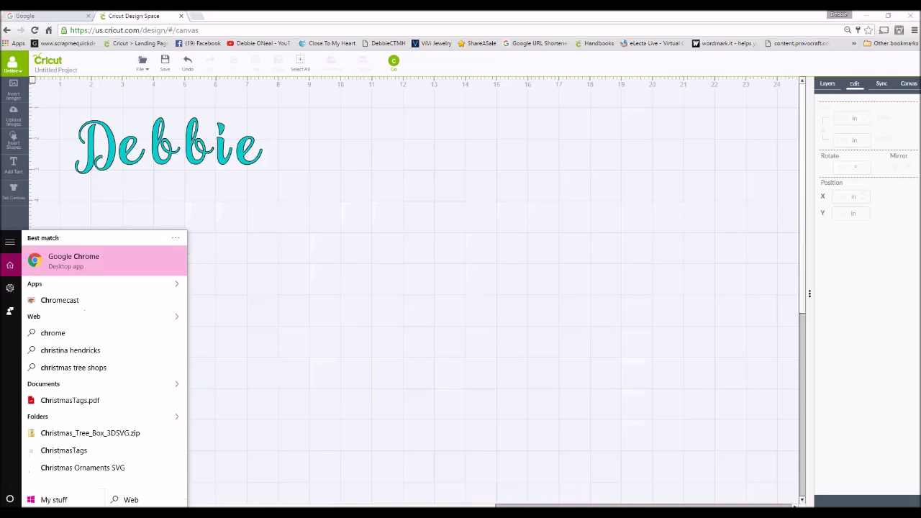
key(BackSpace)
text(ara)
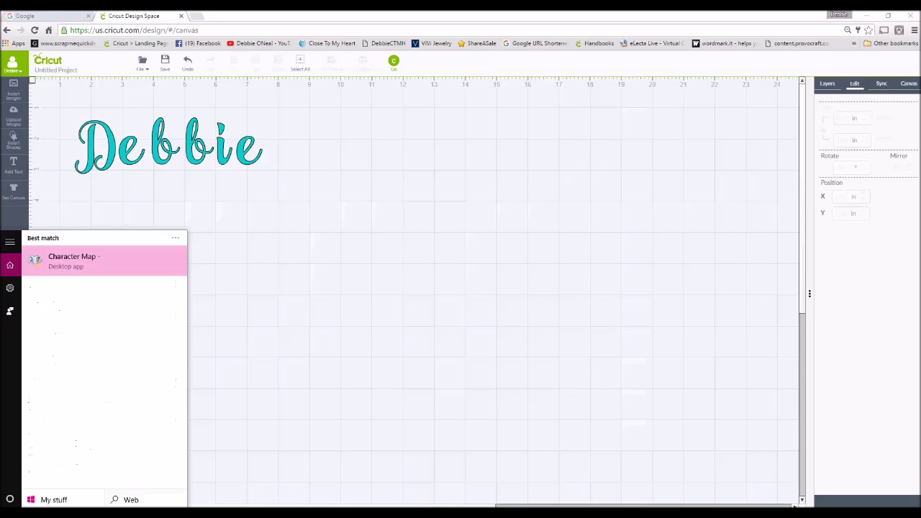
click(81, 264)
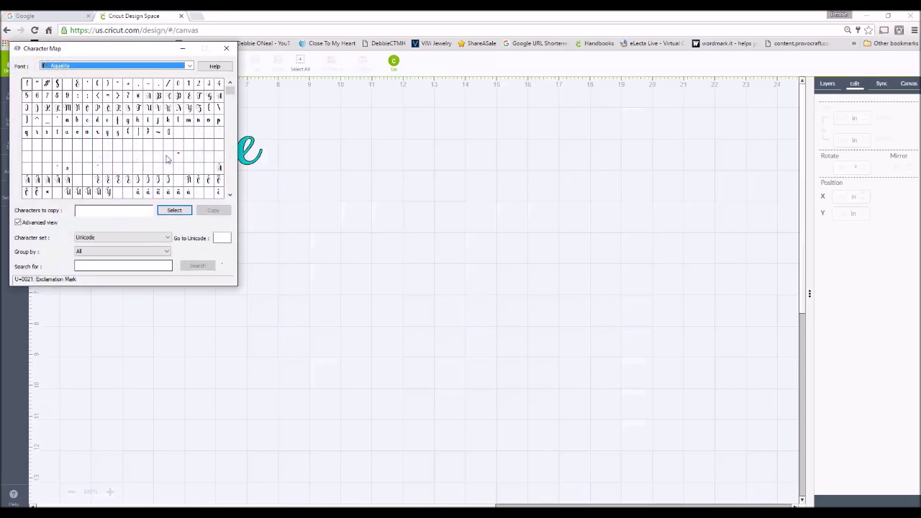
drag(130, 53, 499, 100)
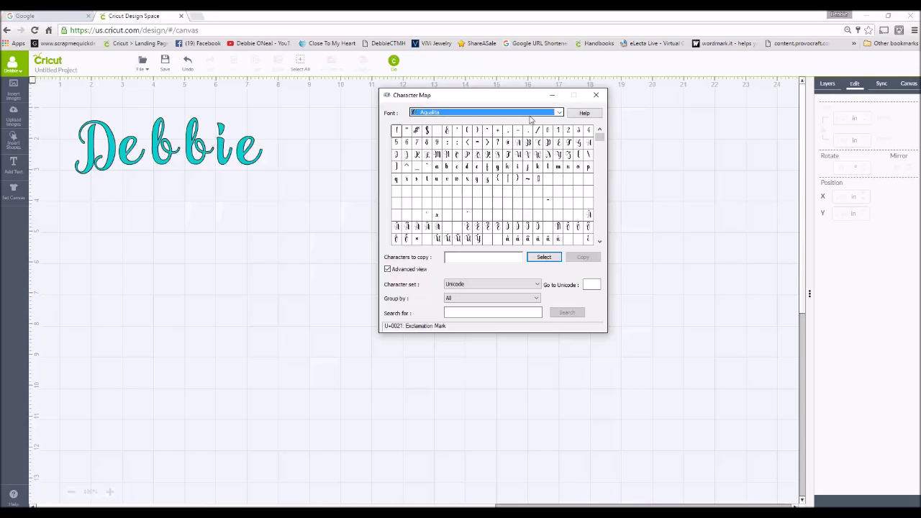
- Set the Character Map font to Antaro
click(559, 113)
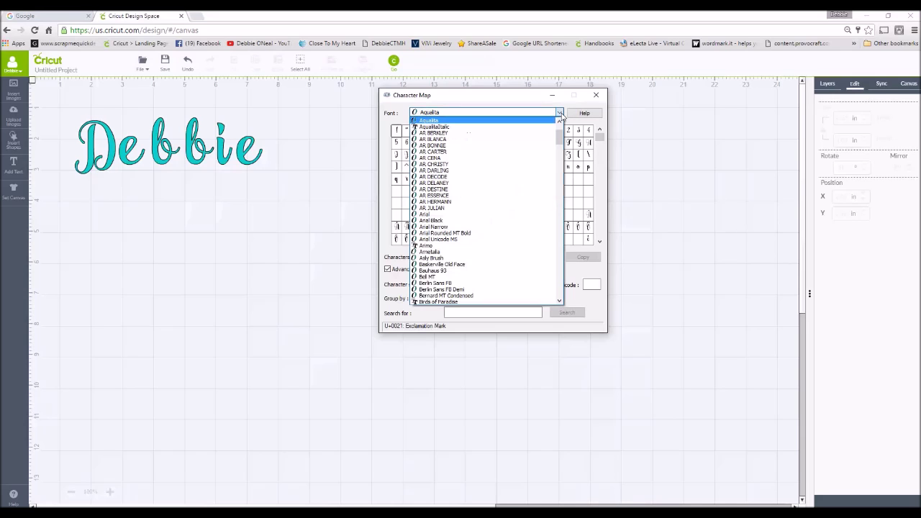
mouse_move(566, 138)
mouse_down()
mouse_move(560, 303)
mouse_move(563, 130)
mouse_up()
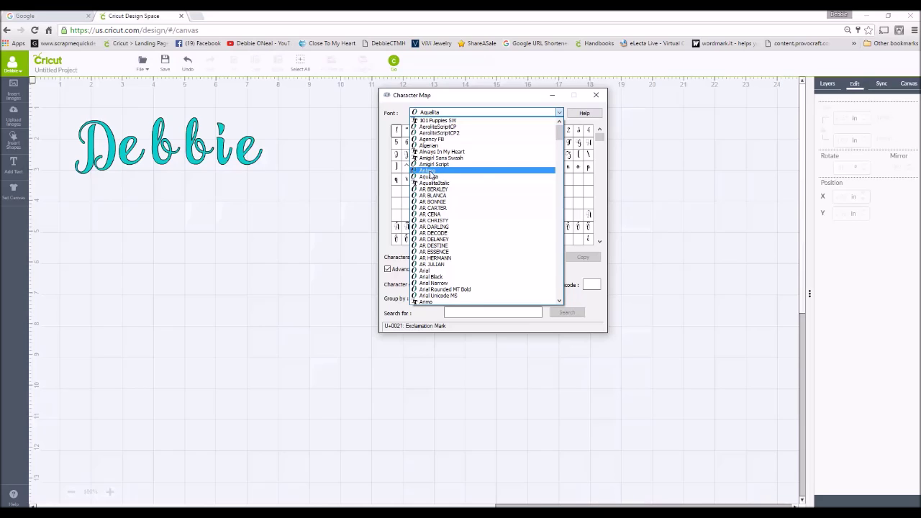
click(429, 171)
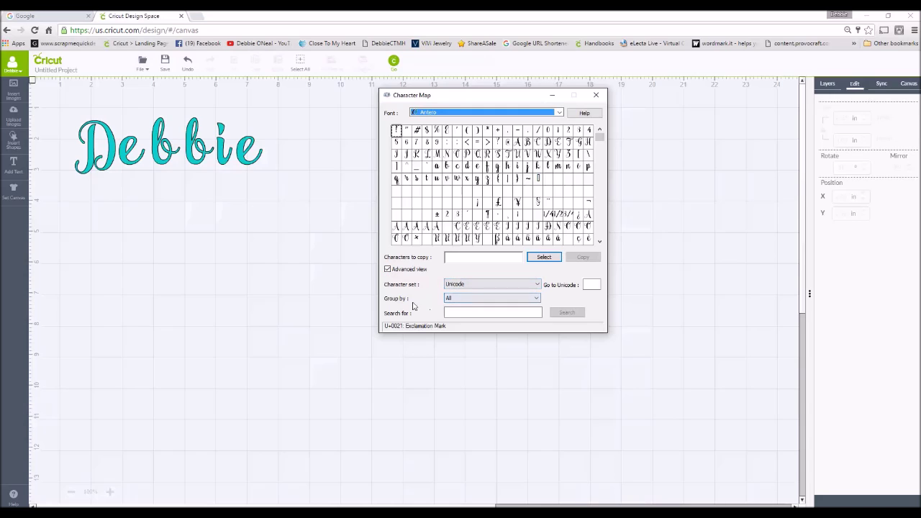
- Group the Antaro characters by Unicode Subrange and show only the Private Use Characters
click(537, 300)
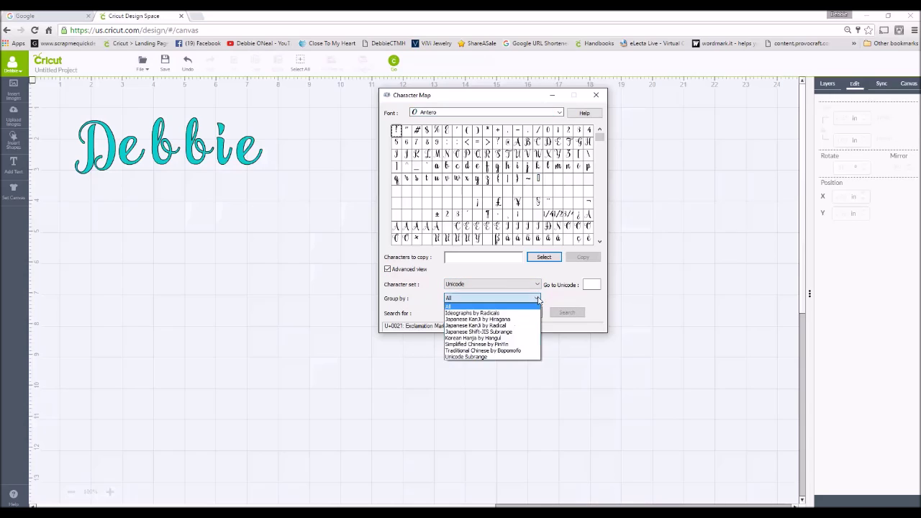
click(482, 358)
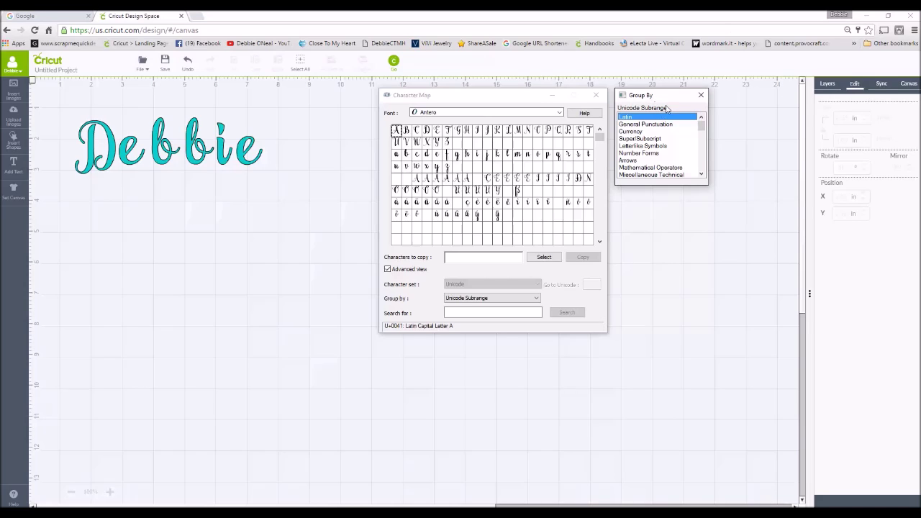
drag(701, 128, 702, 172)
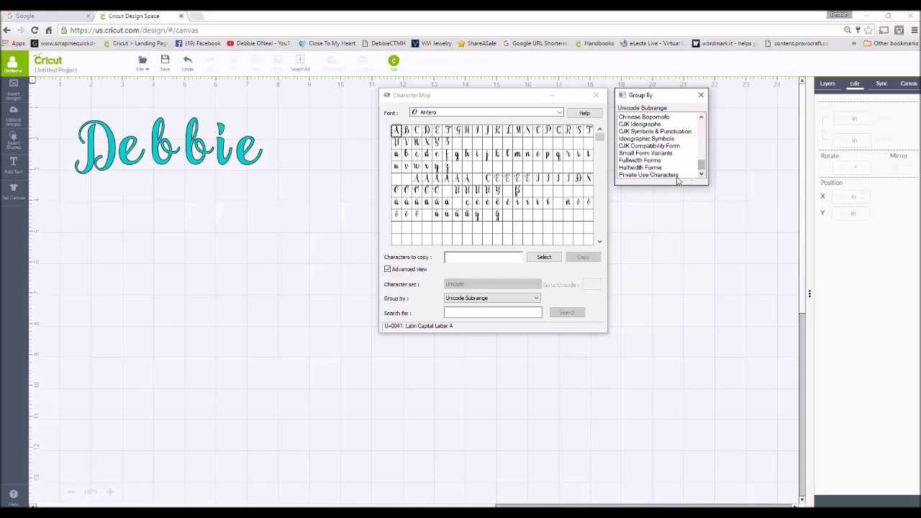
click(669, 175)
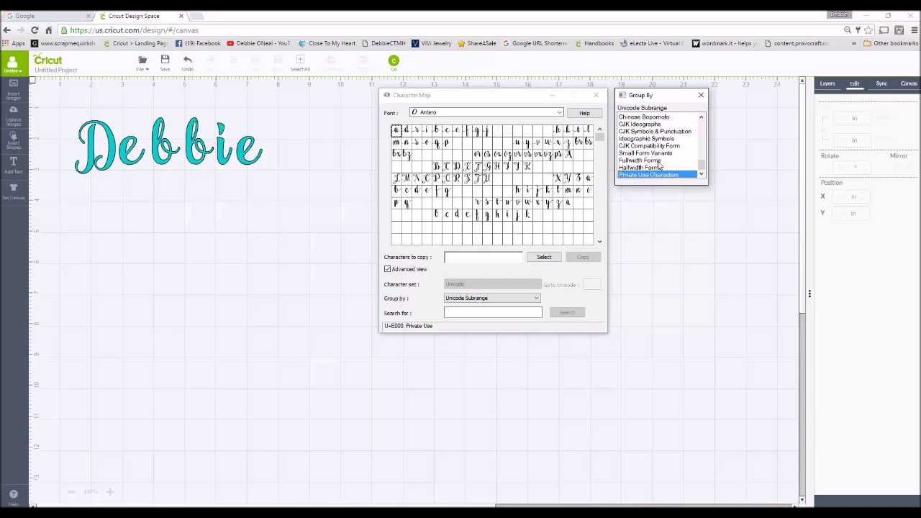
- Preview several of the Antaro private-use glyphs, then collect the long-tailed h, the long-tailed y and the ornate S and copy them
click(476, 137)
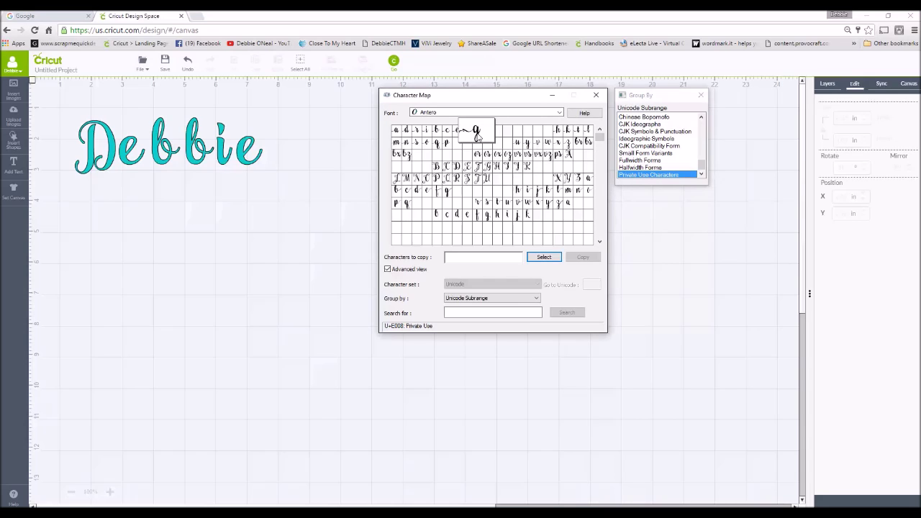
click(496, 170)
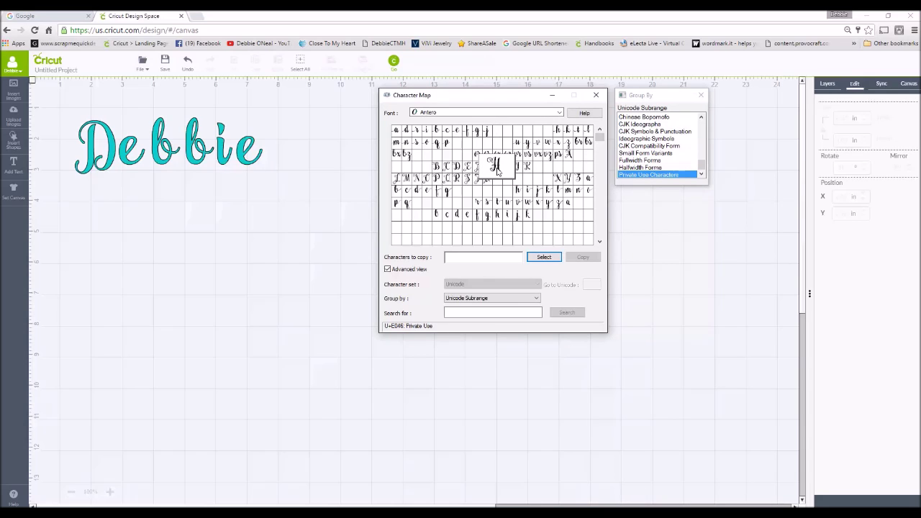
click(447, 191)
click(519, 193)
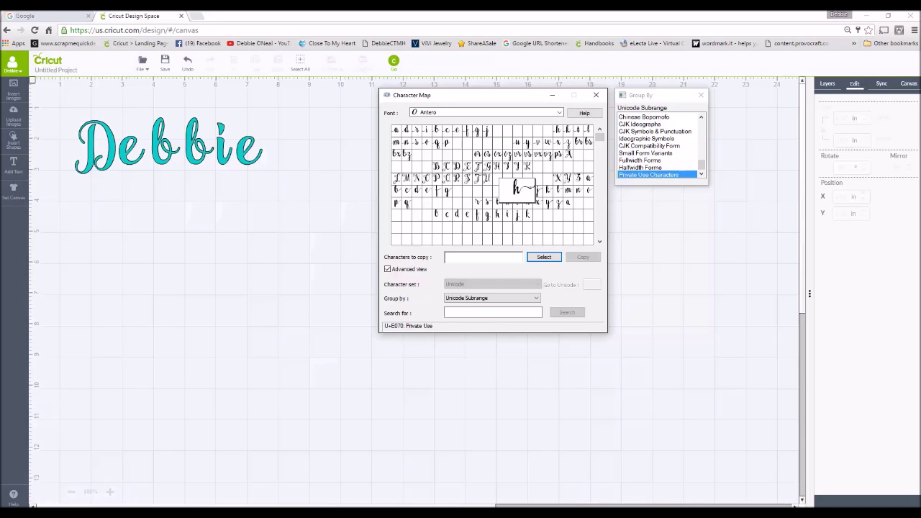
double_click(519, 191)
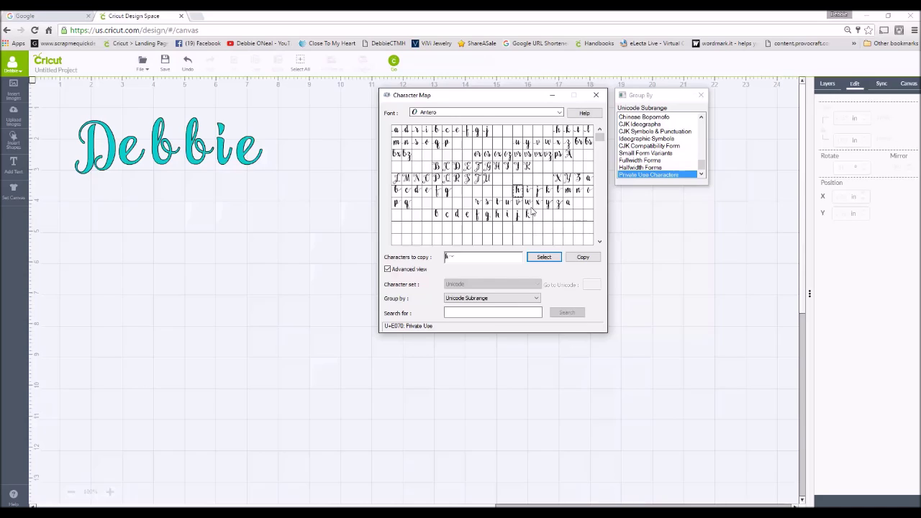
click(436, 170)
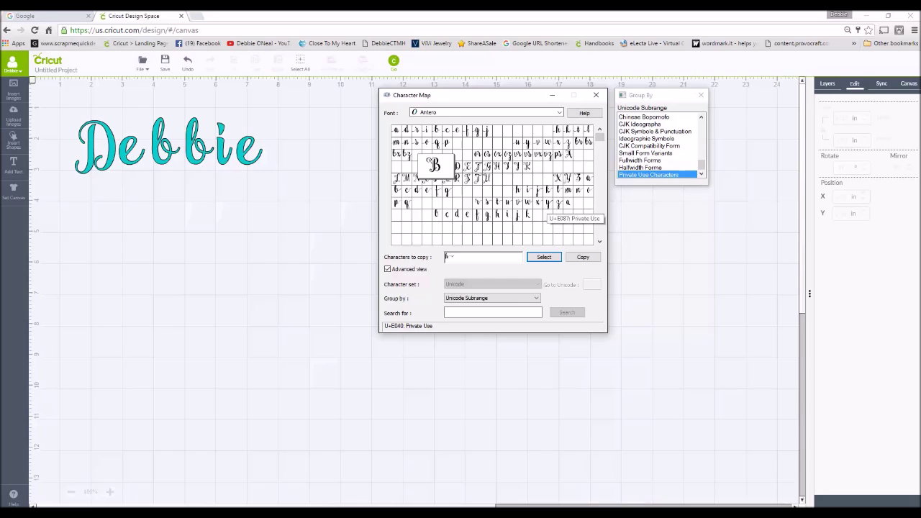
click(547, 209)
double_click(547, 209)
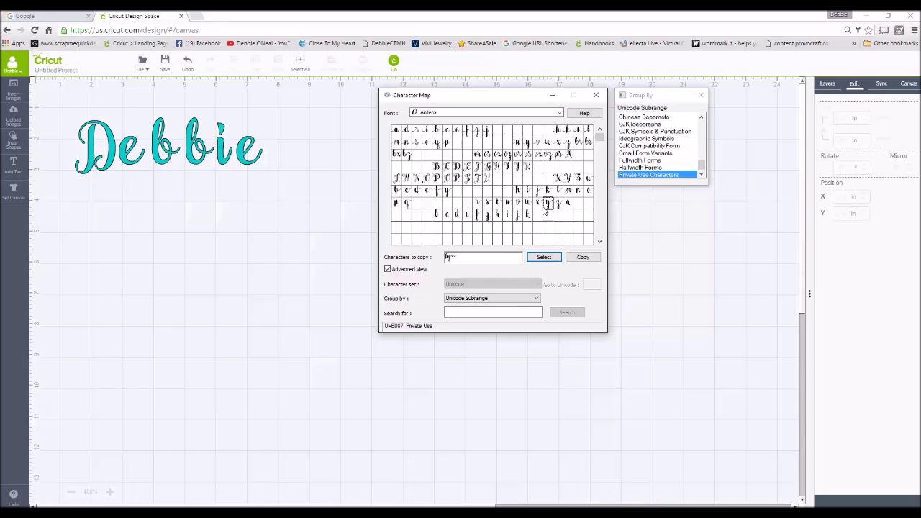
double_click(471, 180)
click(583, 257)
- Add a new text object below the name text and paste the copied special characters into it
click(13, 164)
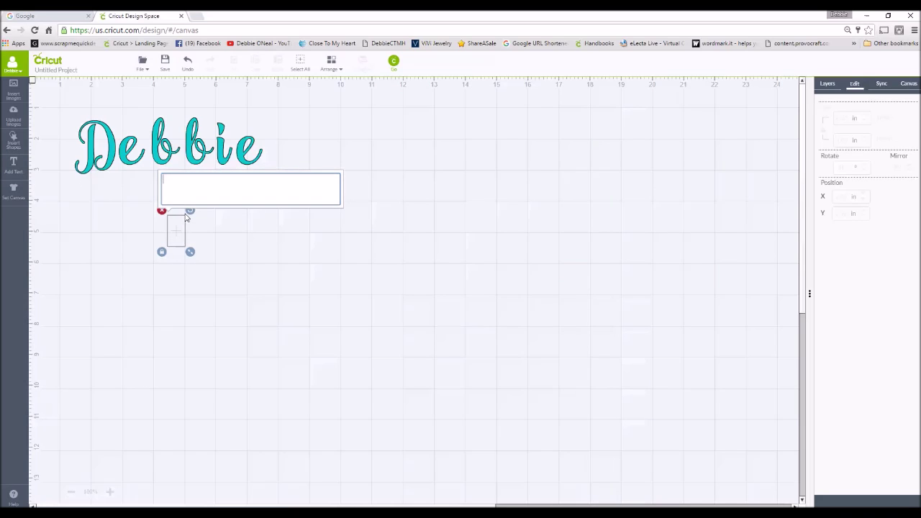
key(ctrl+v)
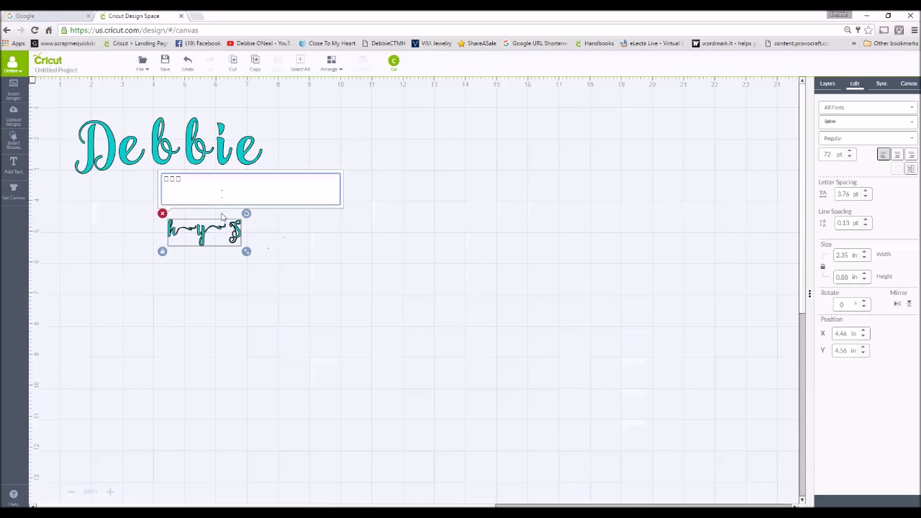
click(328, 263)
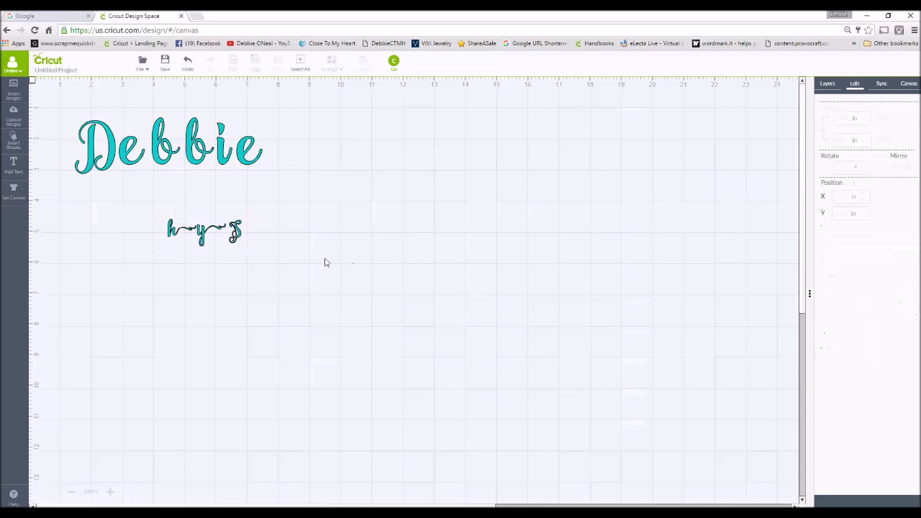
click(235, 239)
mouse_move(247, 251)
mouse_down()
mouse_move(369, 298)
mouse_move(331, 270)
mouse_move(257, 243)
mouse_up()
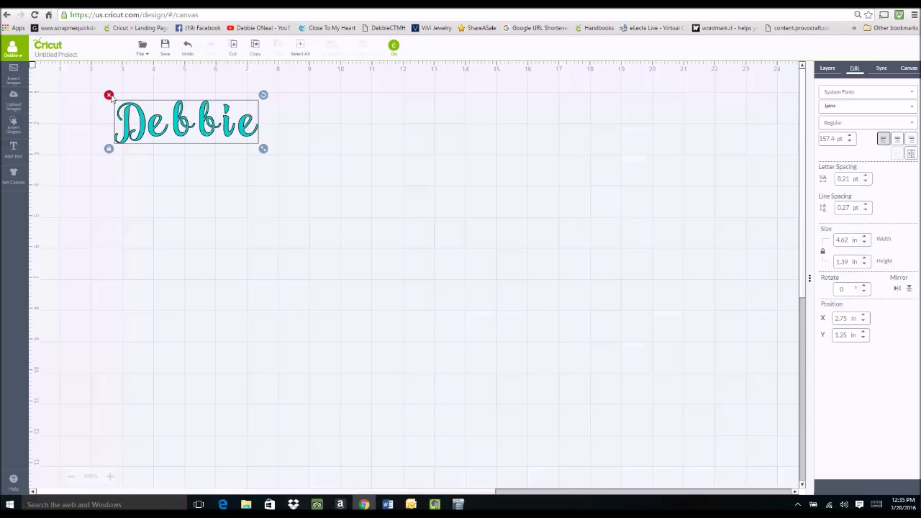
- Delete the name text from the canvas and start an image upload by browsing the computer's files
click(108, 96)
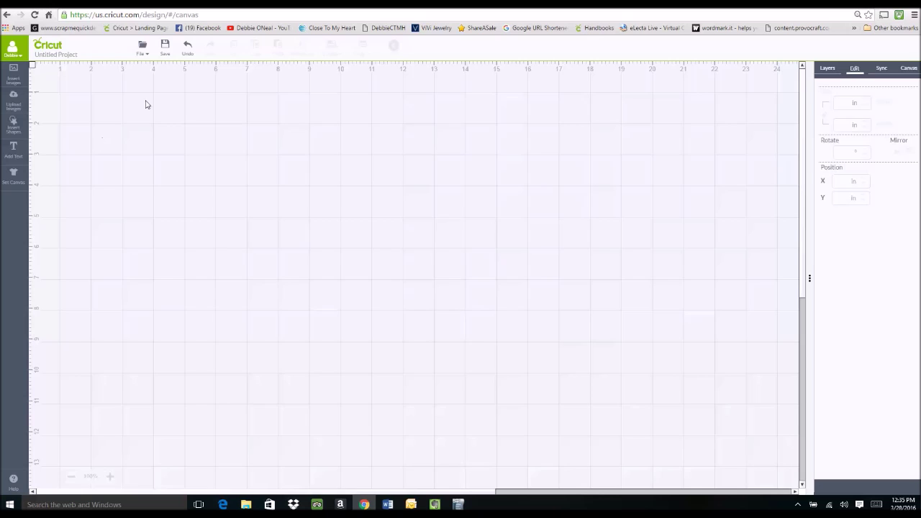
click(15, 98)
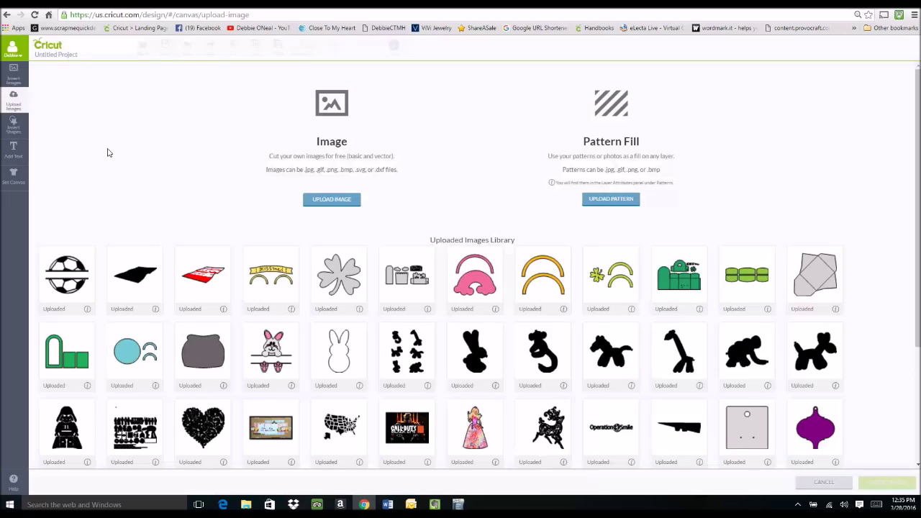
click(335, 200)
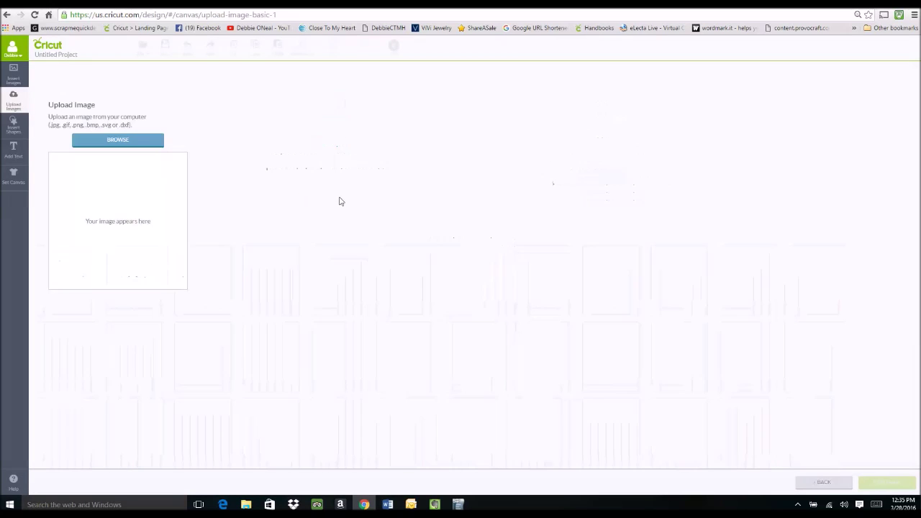
click(124, 141)
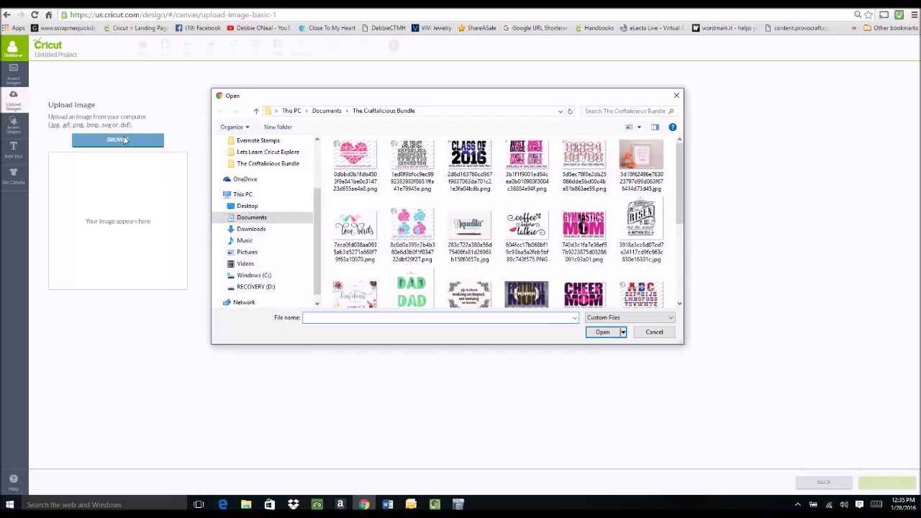
- Go to the bundle's "3. Graphics" folder, stored in Documents under SVG All, Hungry Jpeg and Craftilicious Bundle
click(332, 113)
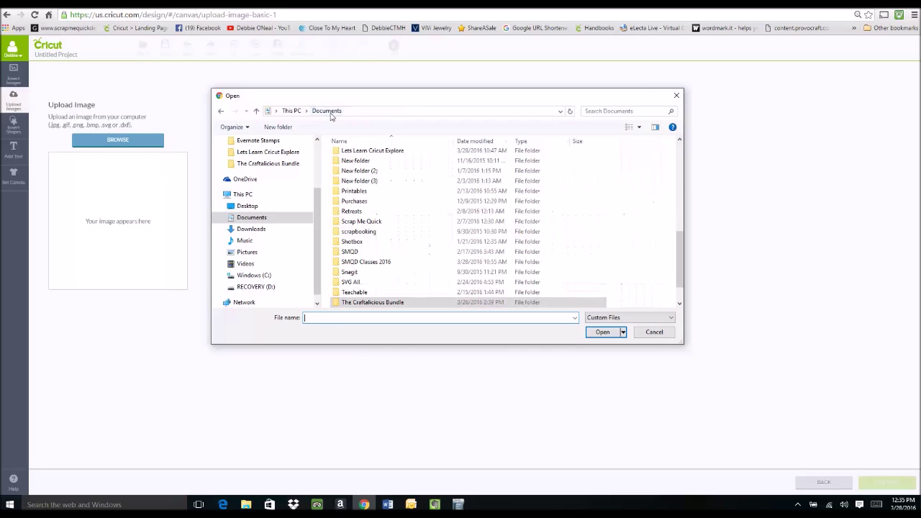
double_click(353, 282)
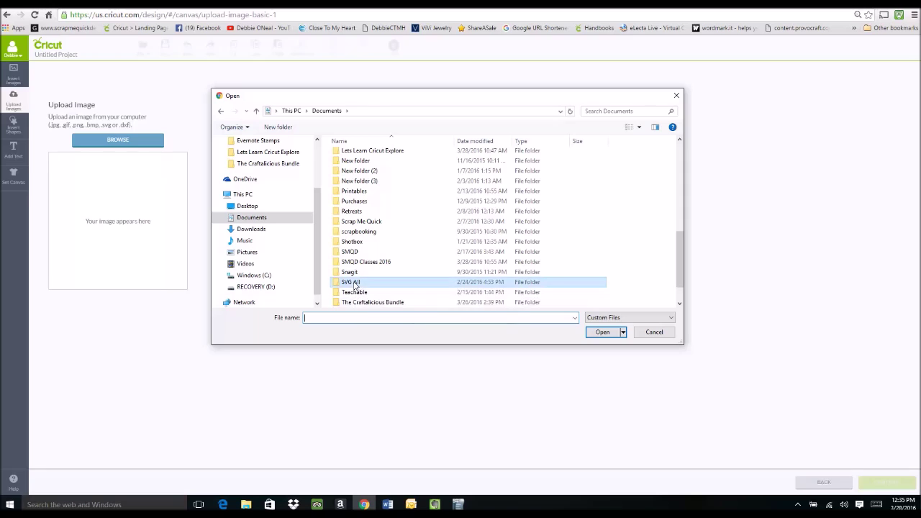
double_click(357, 186)
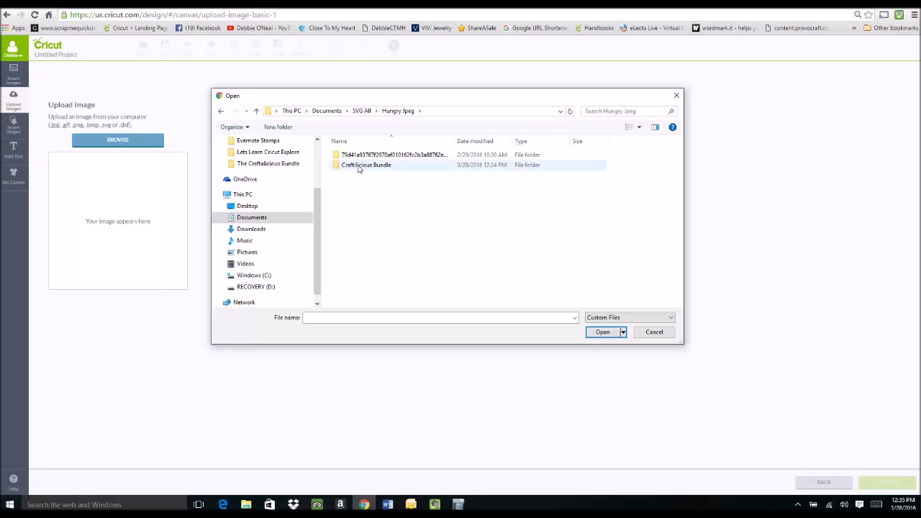
double_click(360, 166)
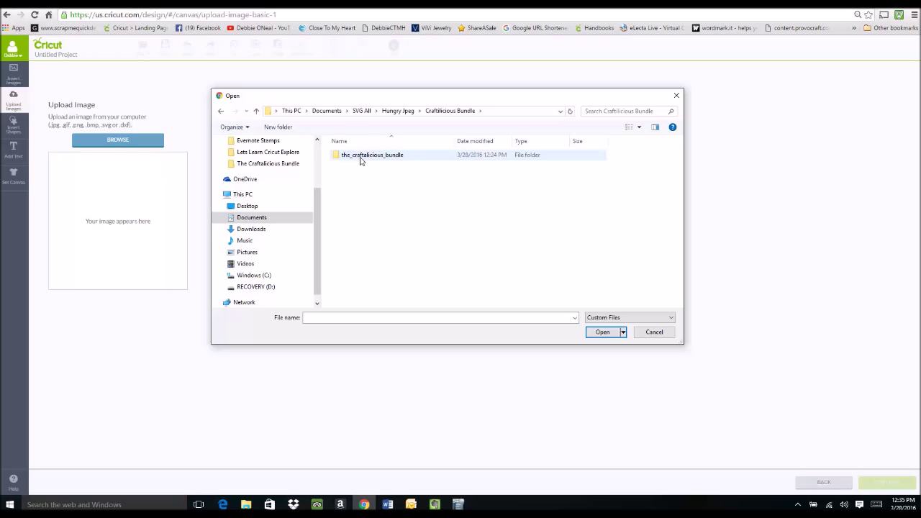
double_click(362, 157)
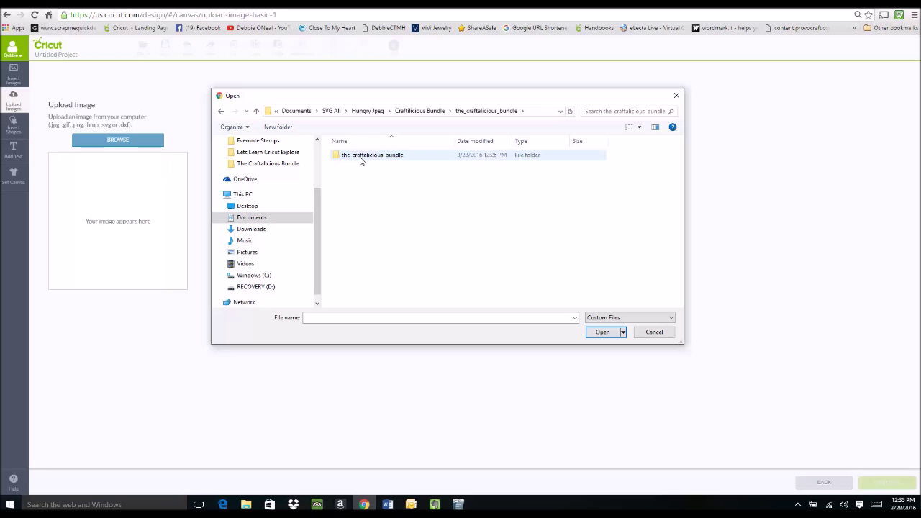
double_click(361, 160)
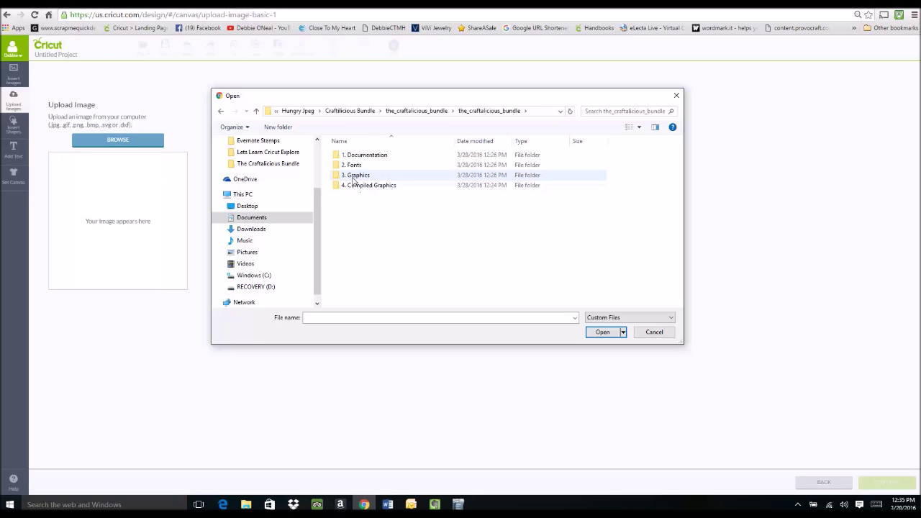
double_click(354, 176)
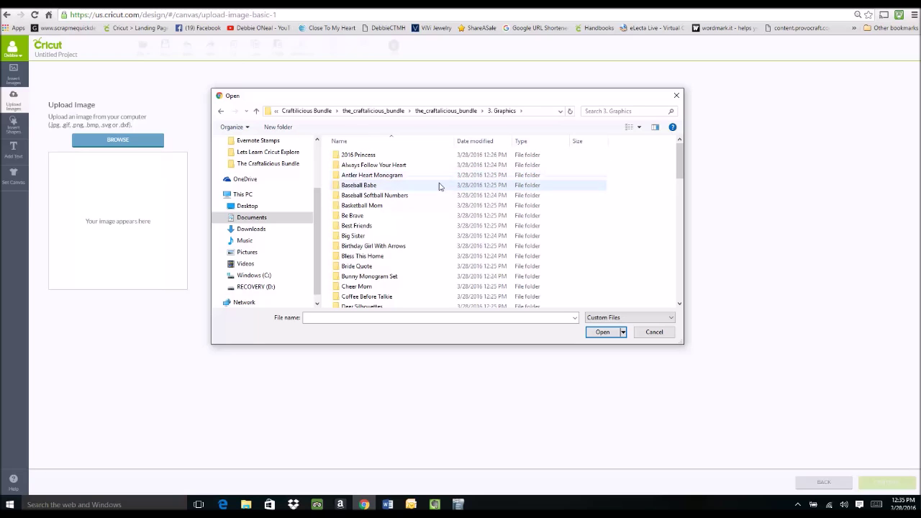
- Upload 2016 Princess.svg from the 2016 Princess design's SVG folder, agree to import it without unsupported items, and save it as 2016 Princess
double_click(362, 157)
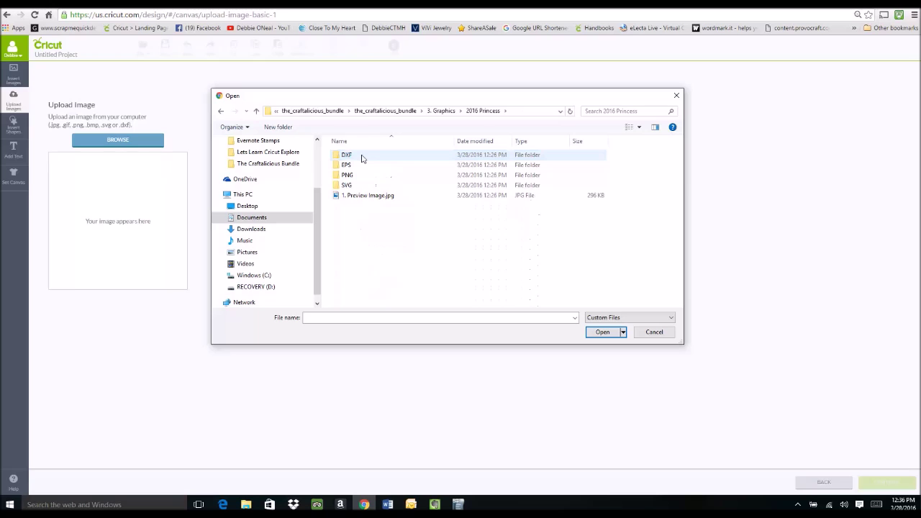
click(347, 187)
click(347, 189)
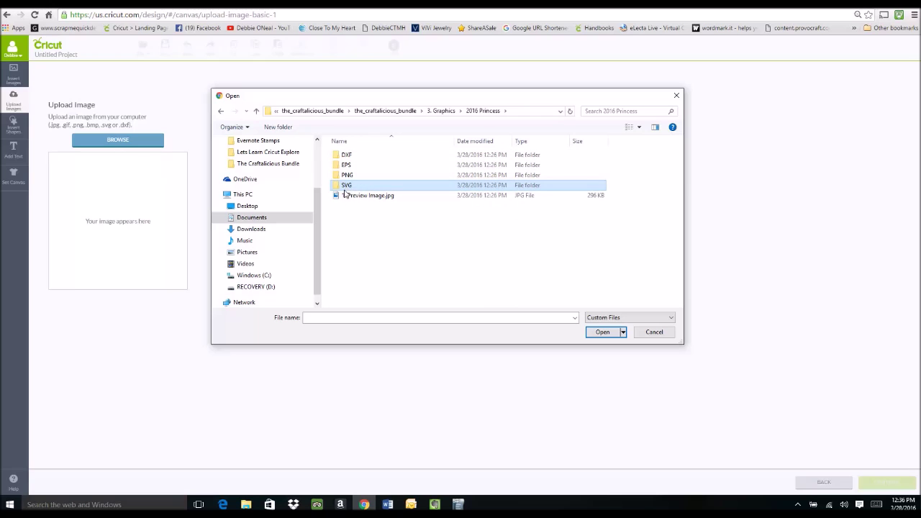
double_click(335, 187)
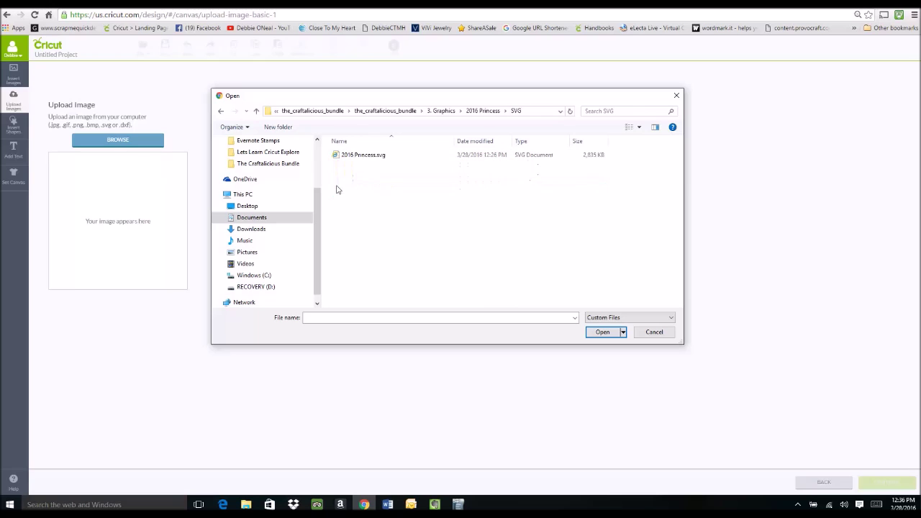
double_click(380, 156)
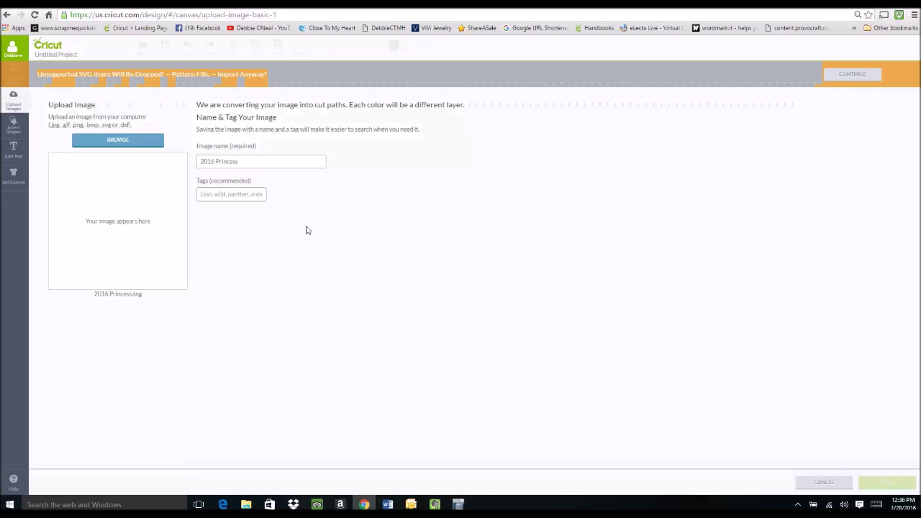
click(853, 78)
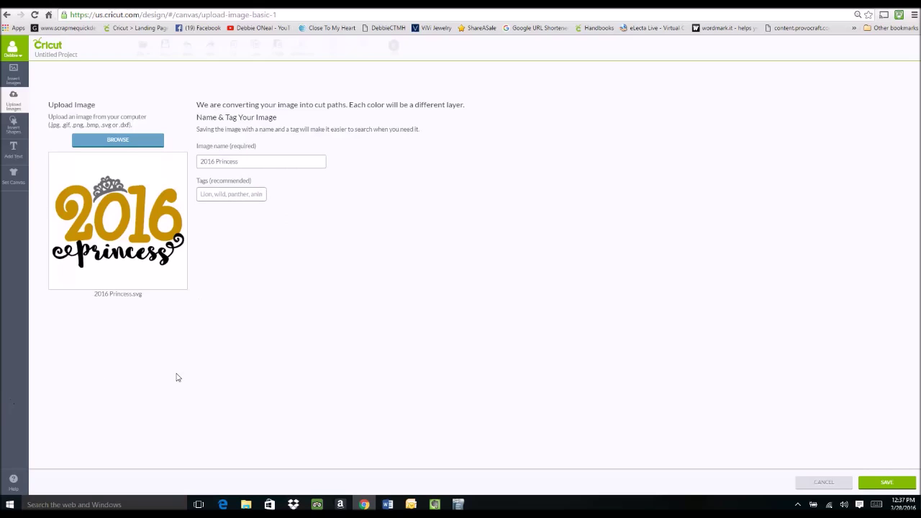
click(887, 482)
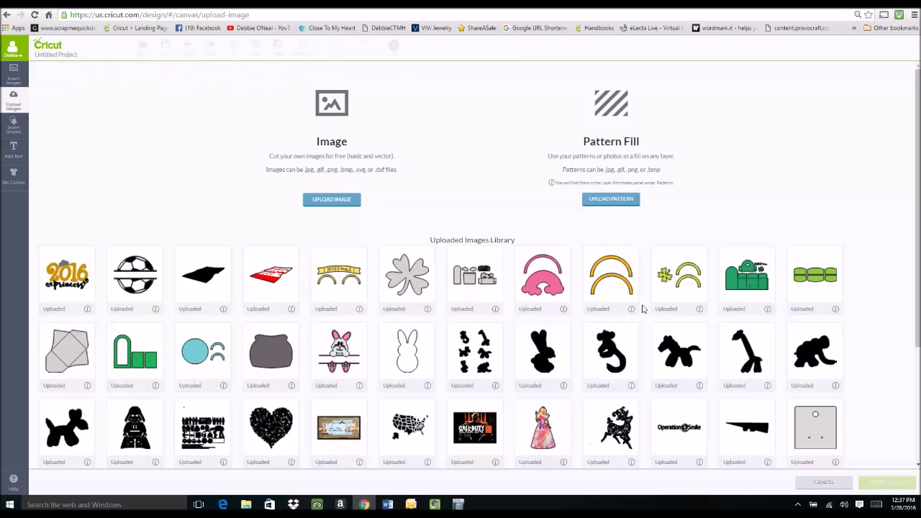
- Insert the uploaded 2016 Princess image from the Uploaded Images Library onto the canvas
scroll(580, 286, down, 1)
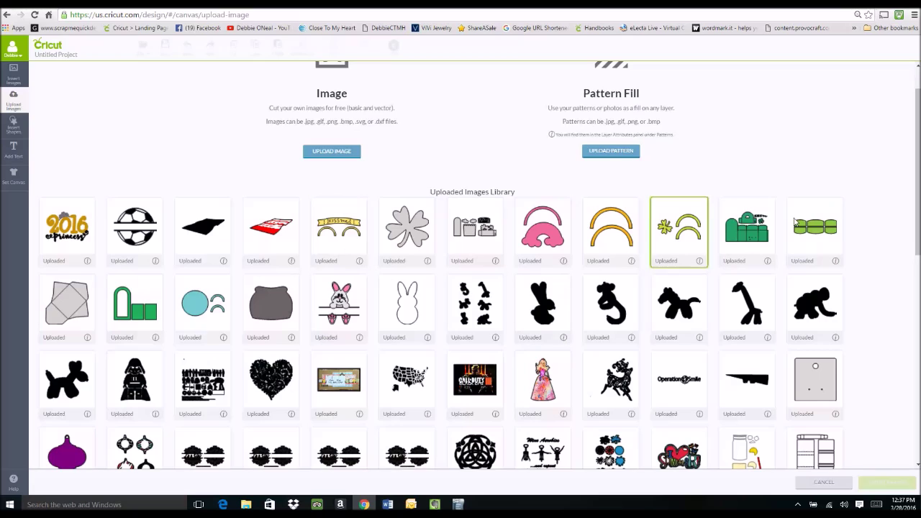
drag(917, 210, 915, 190)
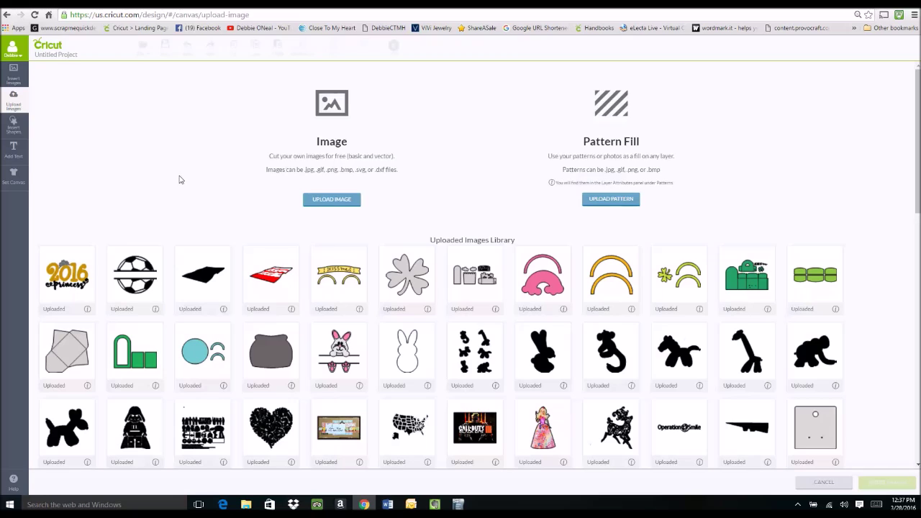
click(84, 262)
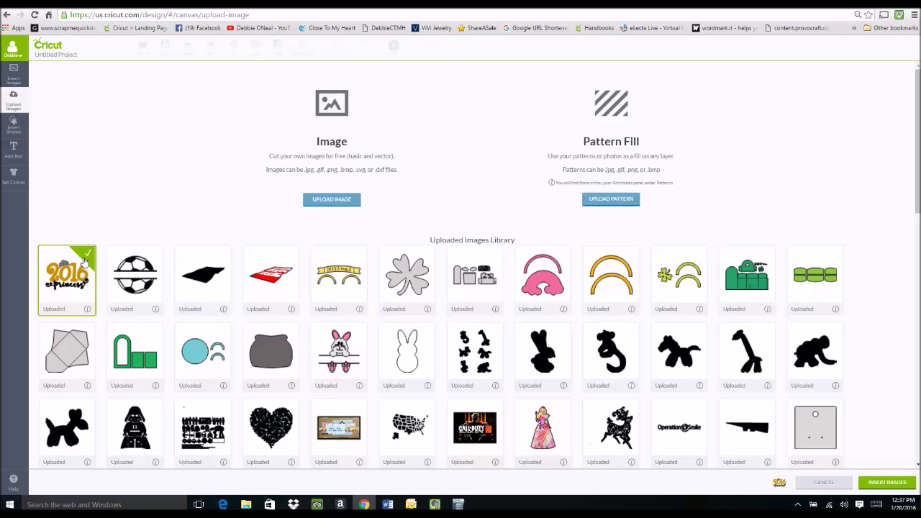
click(885, 486)
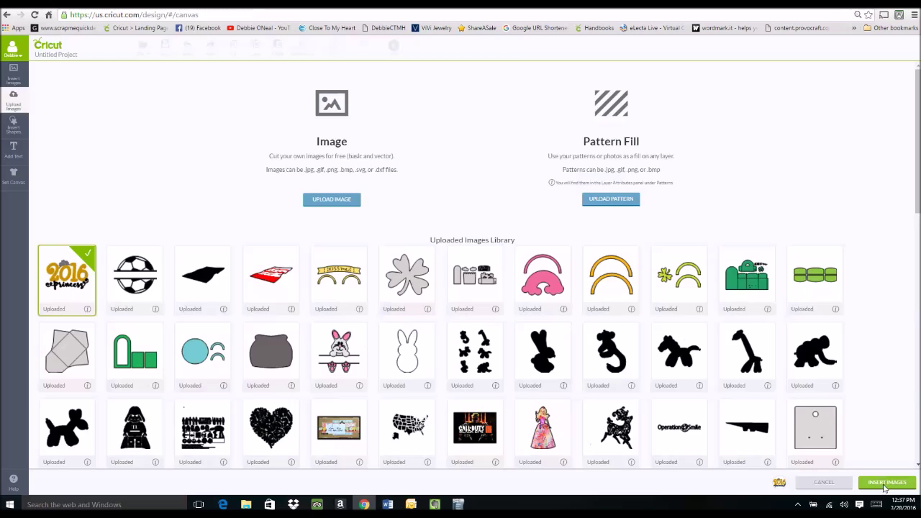
- Move the inserted 2016 Princess design to about X 1.55 in and Y 1 in on the canvas
drag(317, 217, 302, 204)
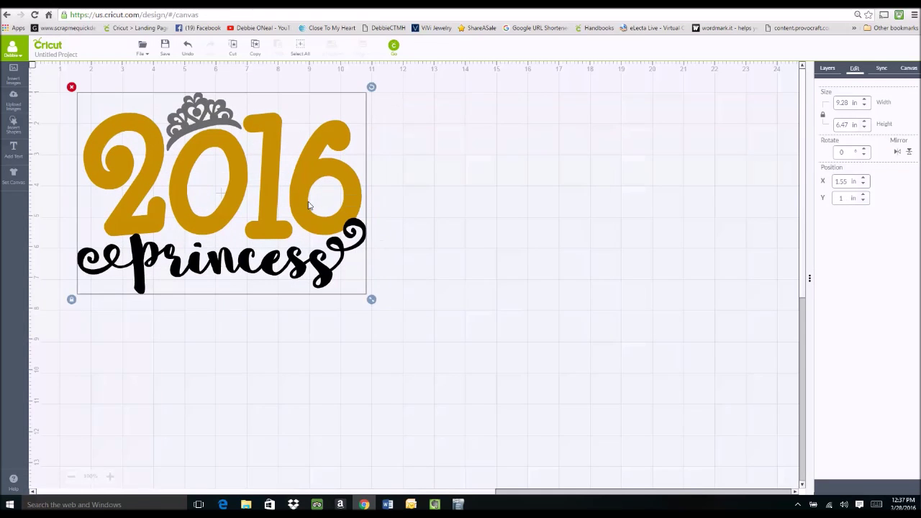
- Try flattening the 2016 Princess layers into one printable set and moving it, and undo both changes
click(826, 68)
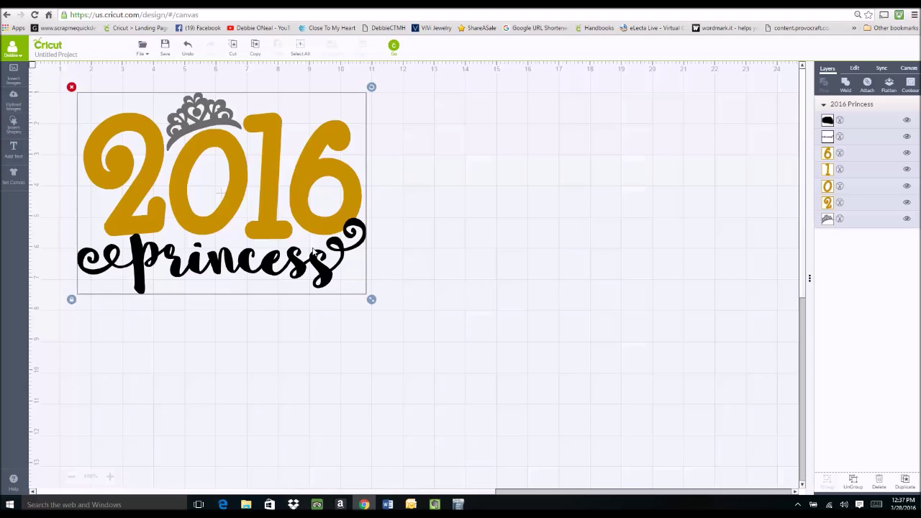
click(890, 85)
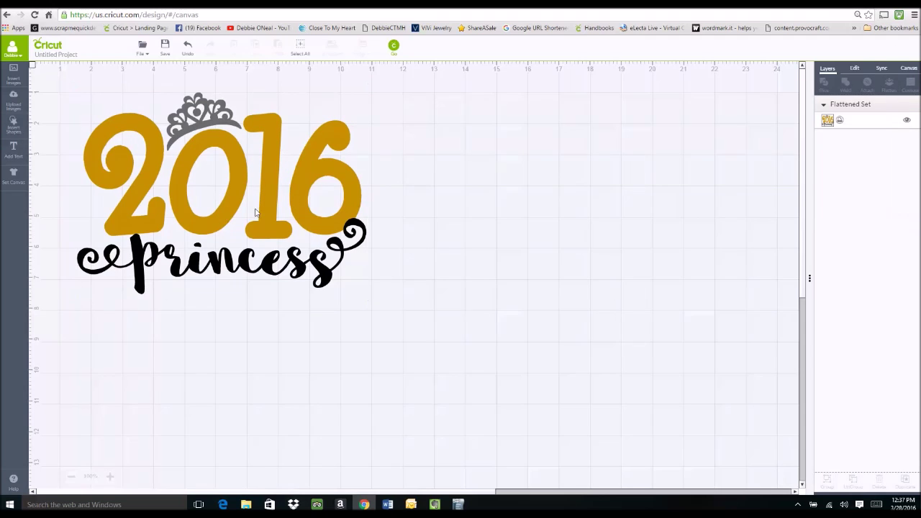
drag(311, 190, 285, 186)
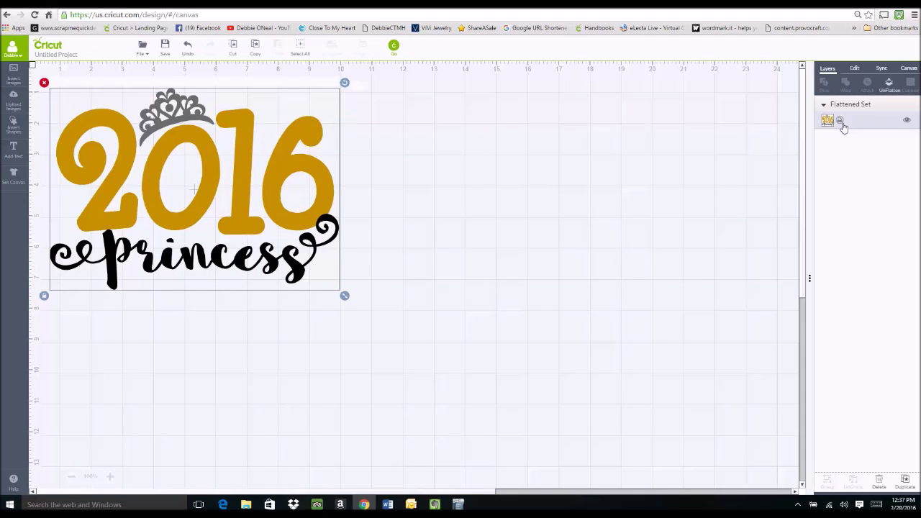
click(188, 46)
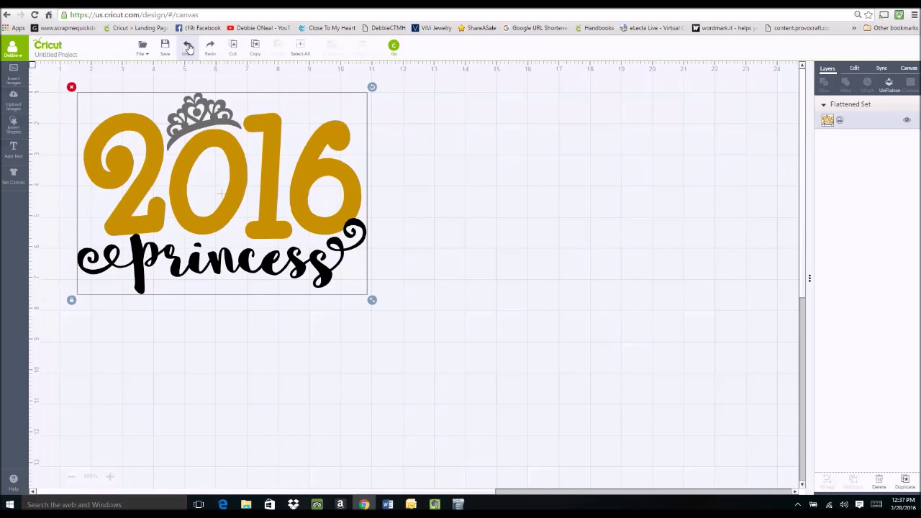
click(188, 46)
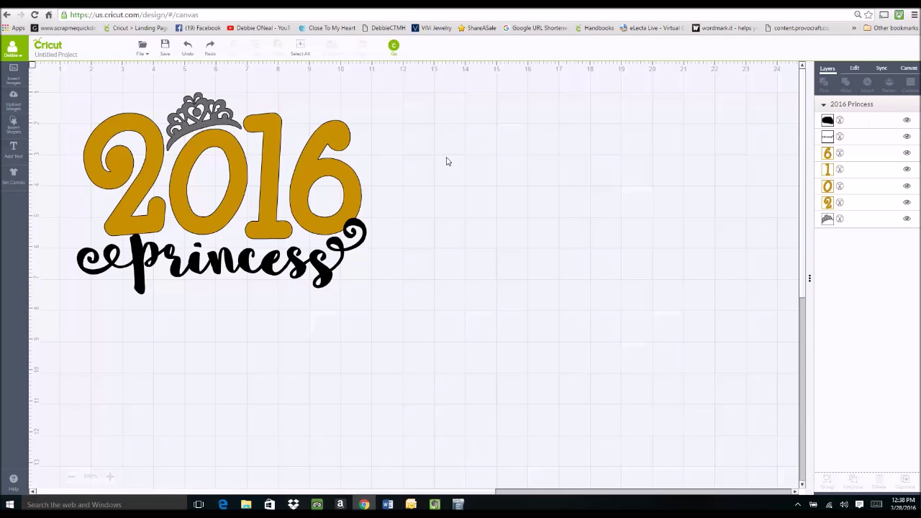
- Go to the Uploaded Images Library and check the name details of the blue split letter D image
click(13, 99)
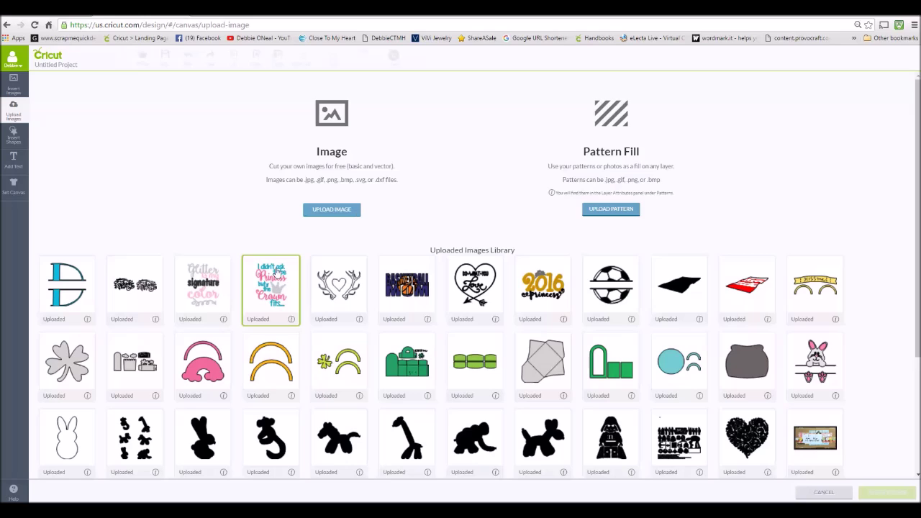
click(345, 286)
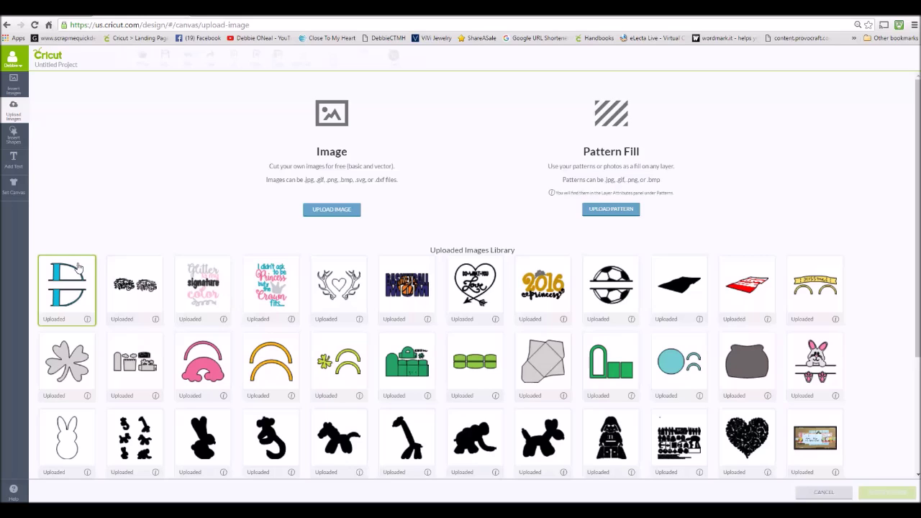
click(87, 319)
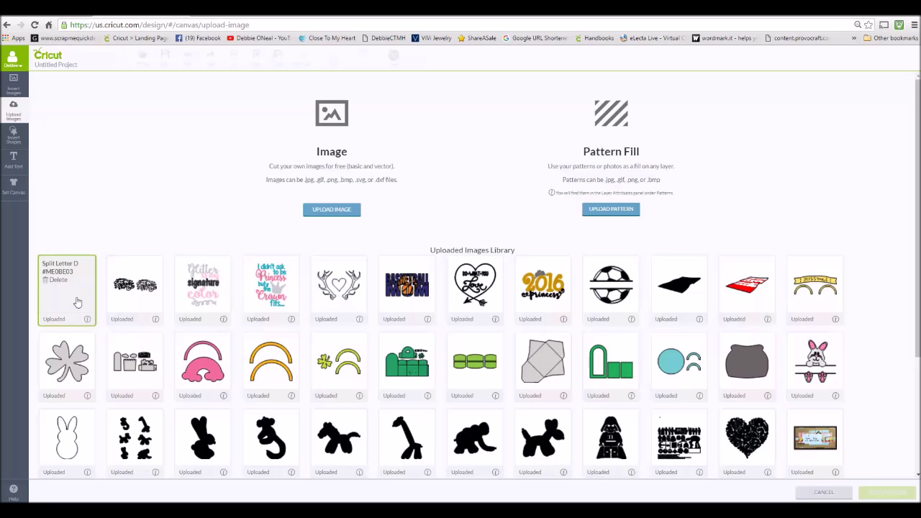
click(90, 320)
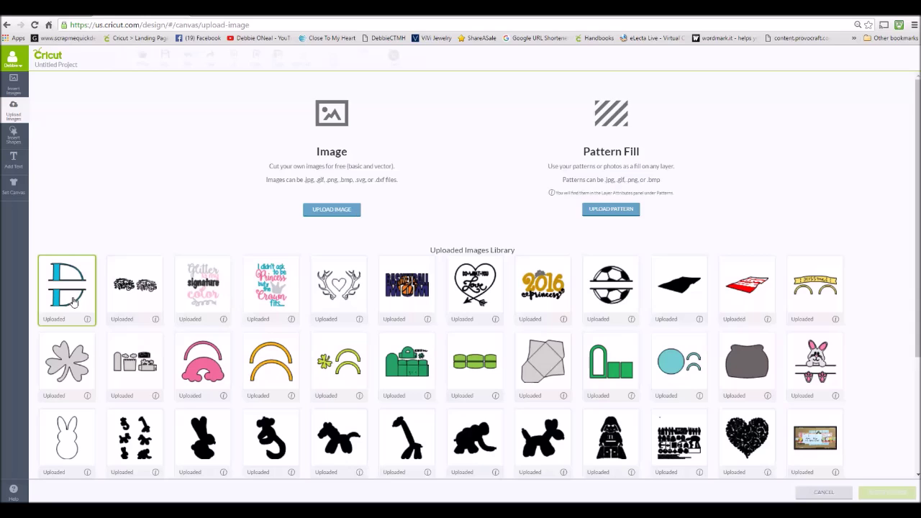
- Upload Split Letter Flourishes.svg from the Split Flourish Letters design's SVG folder and save it as Split Letter Flourishes
click(331, 209)
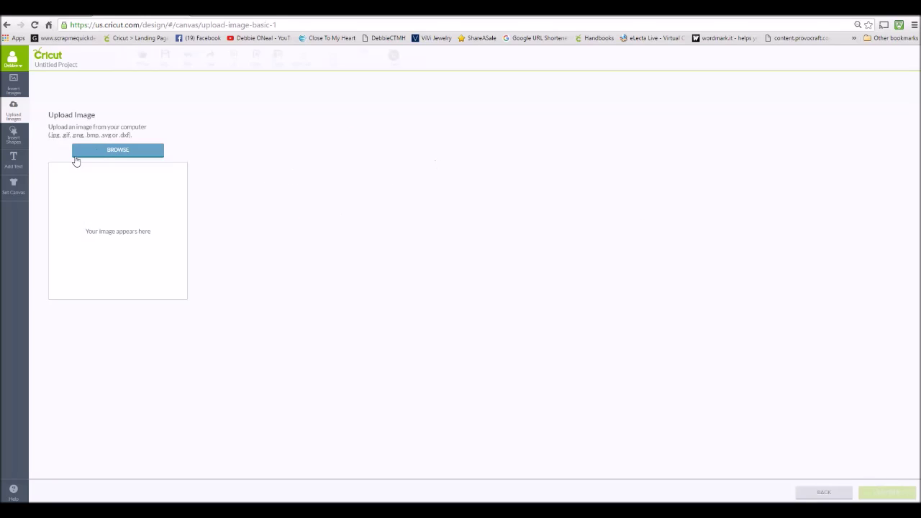
click(107, 152)
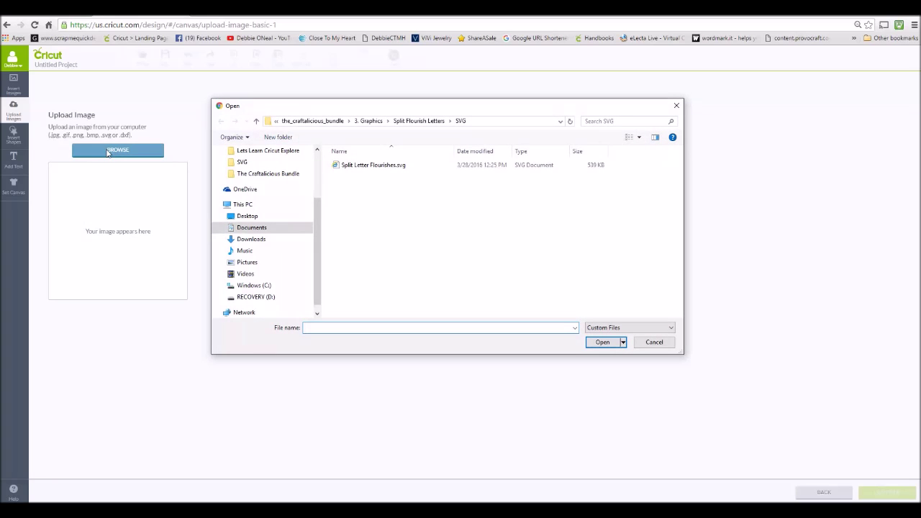
double_click(373, 166)
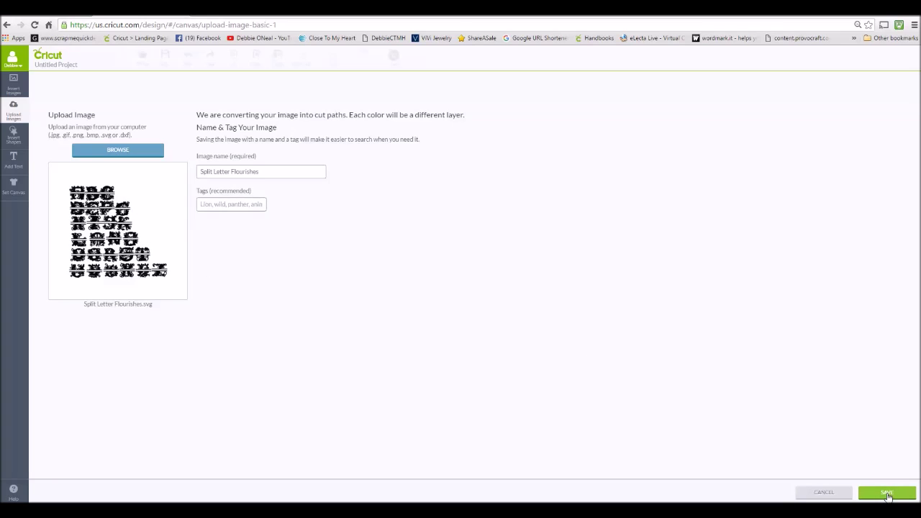
click(887, 494)
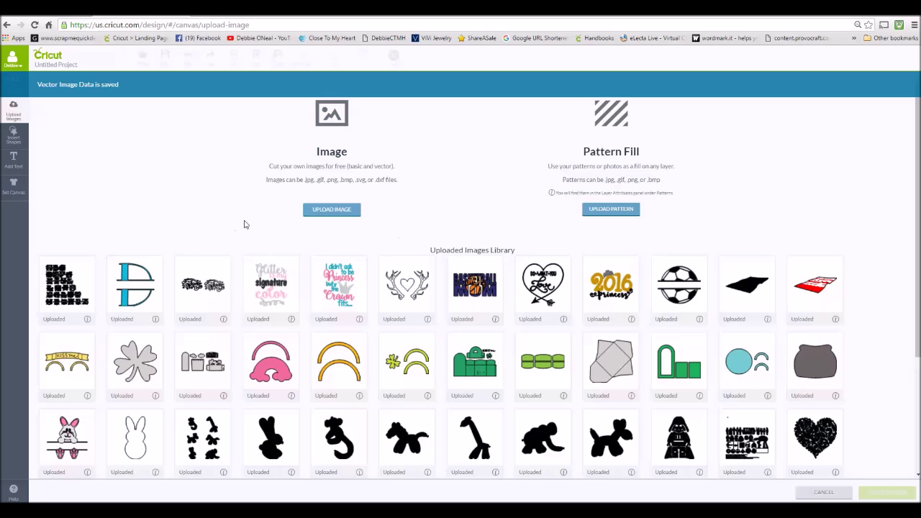
- Insert the uploaded Split Letter Flourishes image onto the canvas and move it close to the canvas's upper-left corner
click(83, 274)
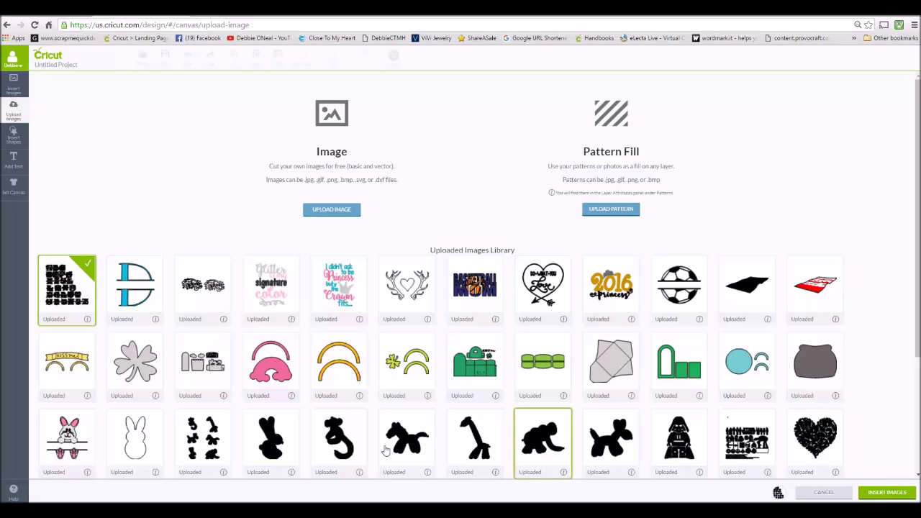
click(886, 492)
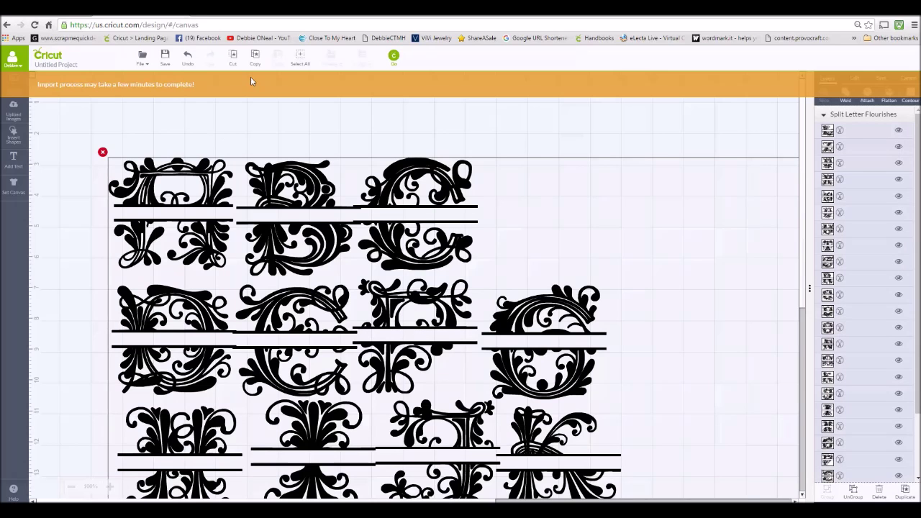
drag(360, 213, 301, 136)
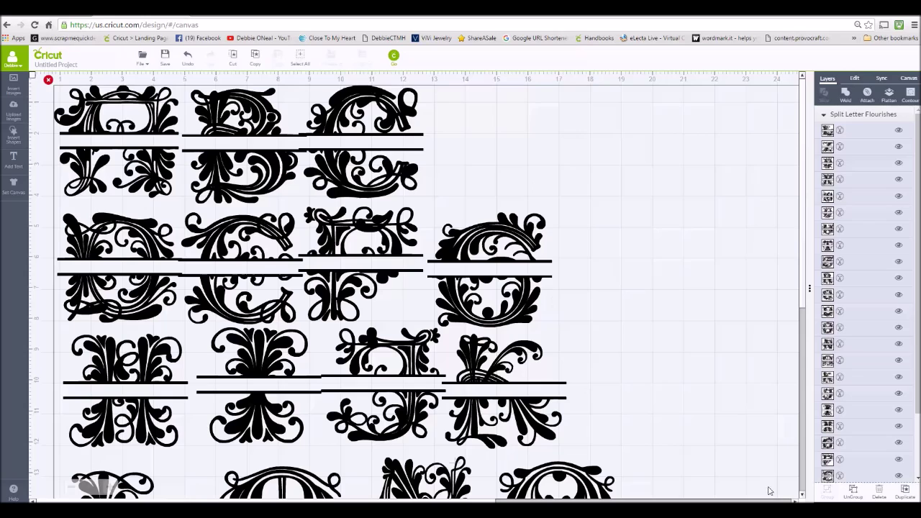
- Ungroup the Split Letter Flourishes image into separate letters and look through the resulting layers
click(857, 495)
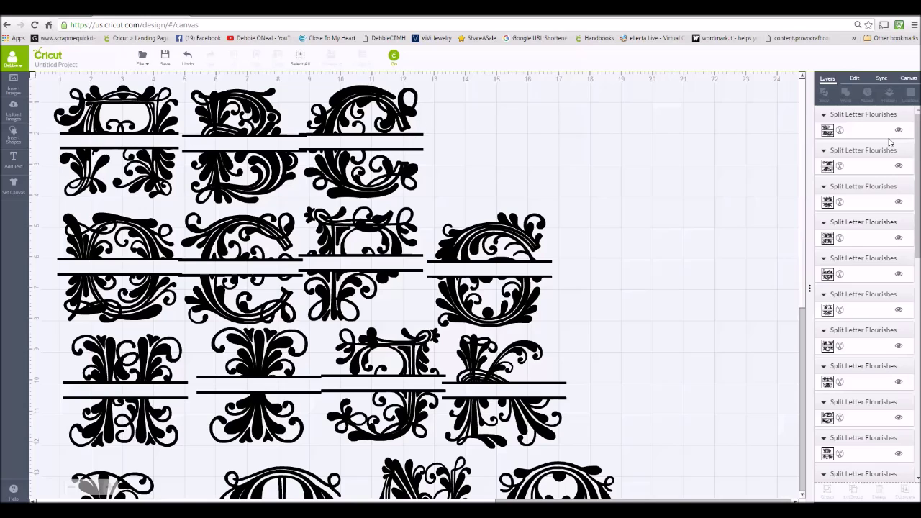
scroll(916, 213, down, 5)
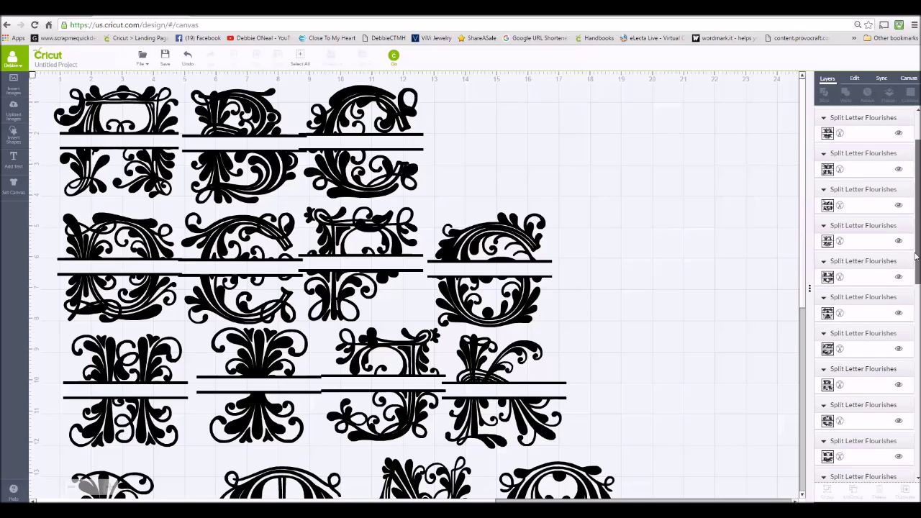
scroll(914, 213, up, 5)
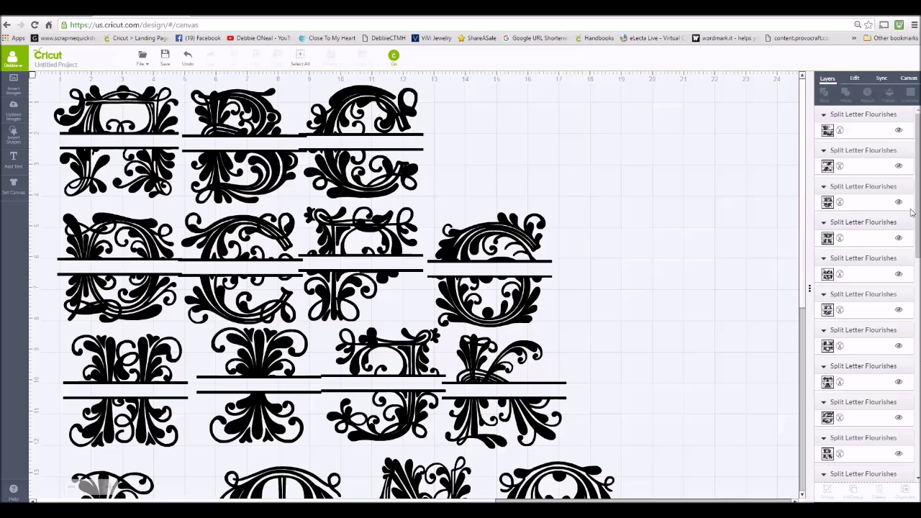
- Hide the layers of the letters A, B and C in the Split Letter Flourishes set
scroll(911, 213, down, 5)
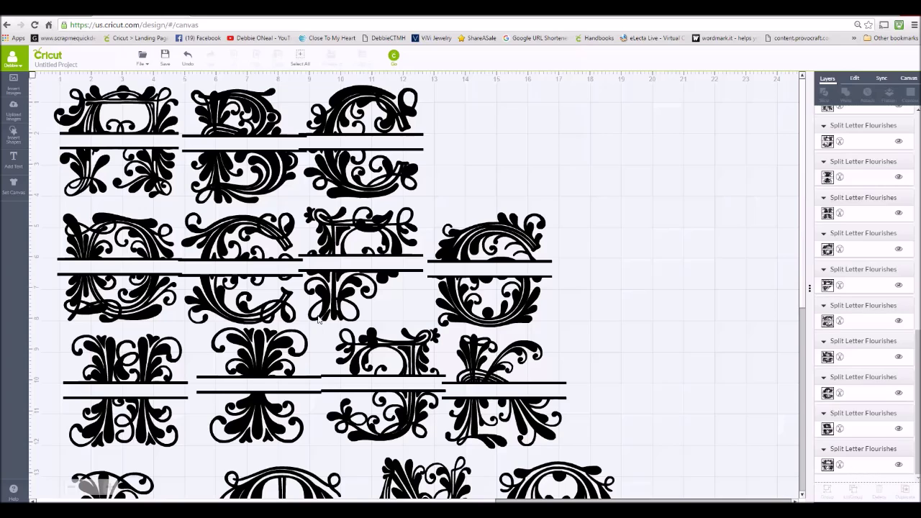
click(900, 468)
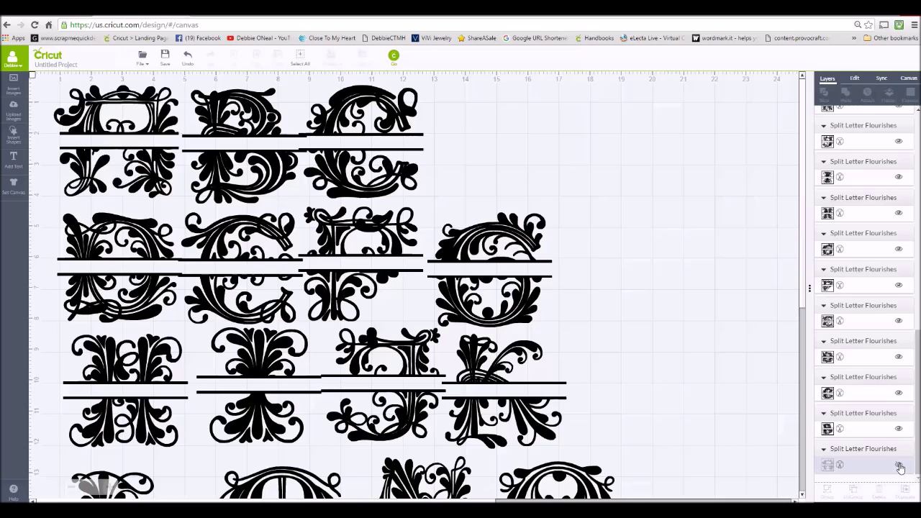
click(899, 429)
click(898, 393)
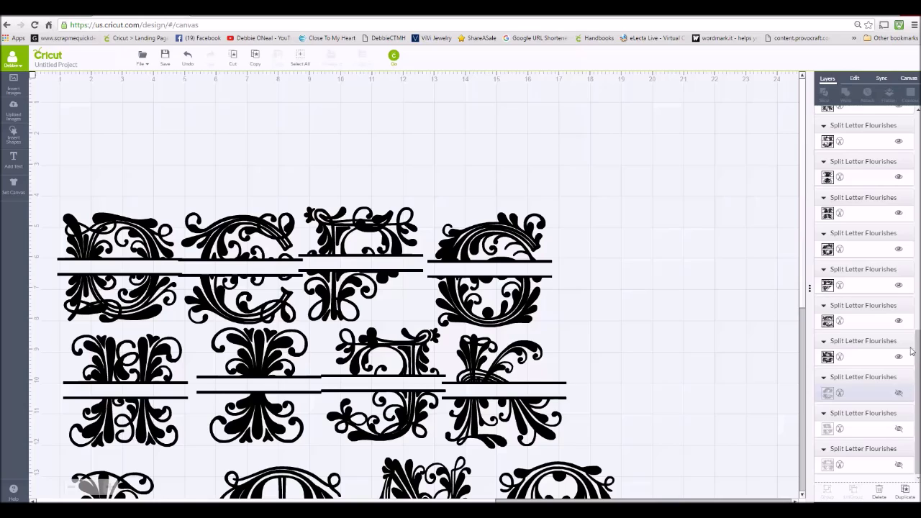
- Hide the layers of the letters E through J, skipping the D layer
click(898, 321)
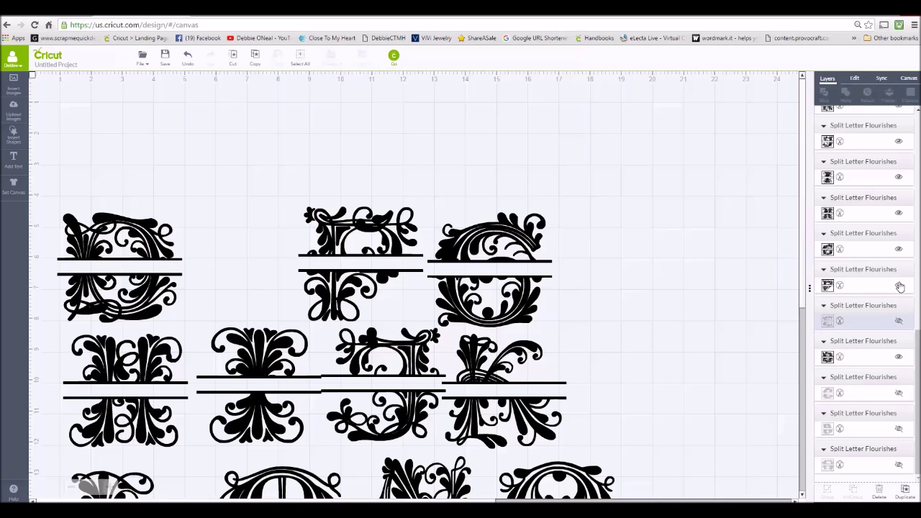
click(899, 286)
click(899, 249)
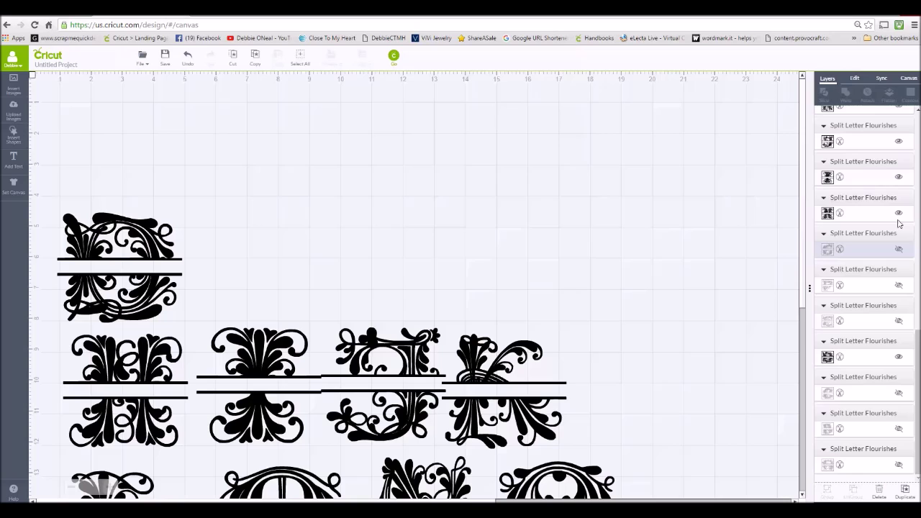
click(898, 214)
click(899, 177)
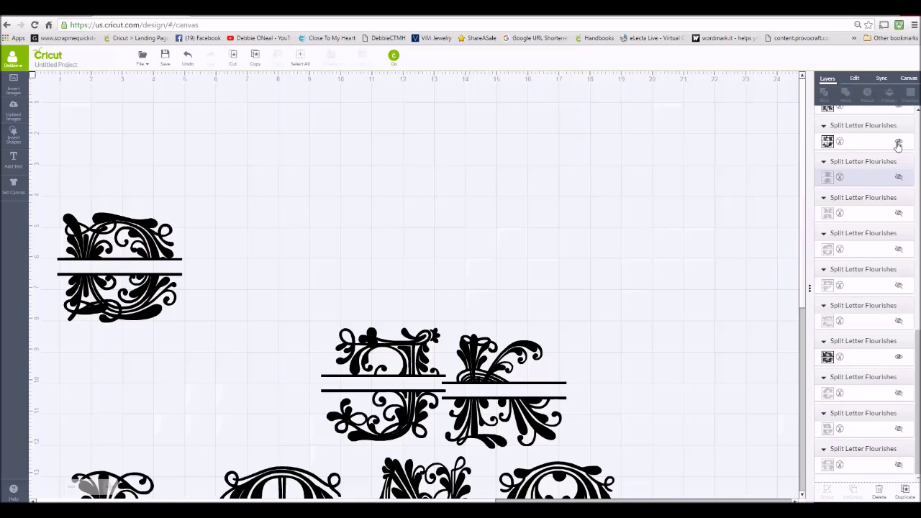
click(898, 142)
- Hide the layers of the letter K and the letters M through Q
scroll(898, 208, up, 3)
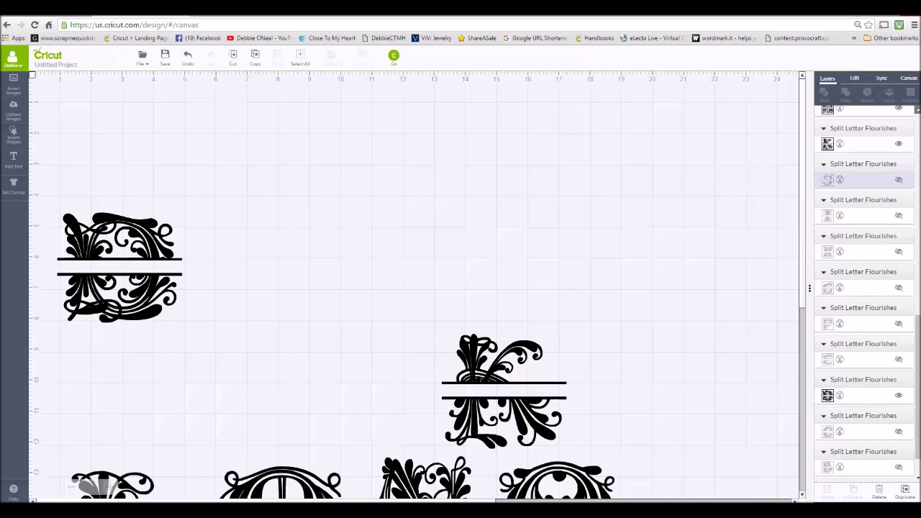
click(898, 202)
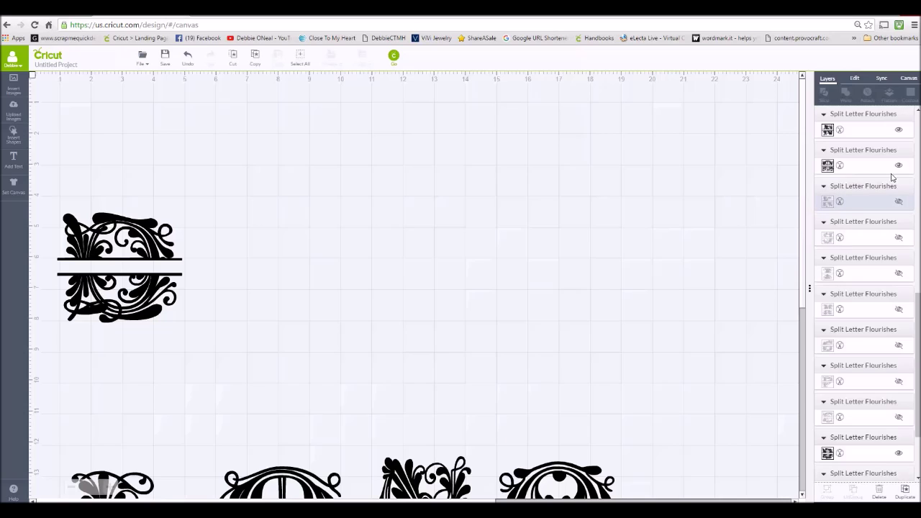
click(899, 166)
click(898, 130)
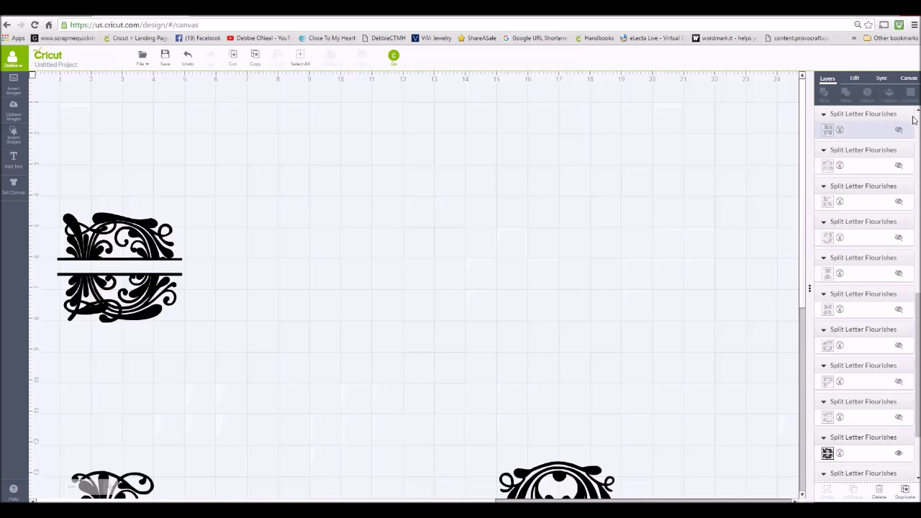
scroll(918, 115, up, 3)
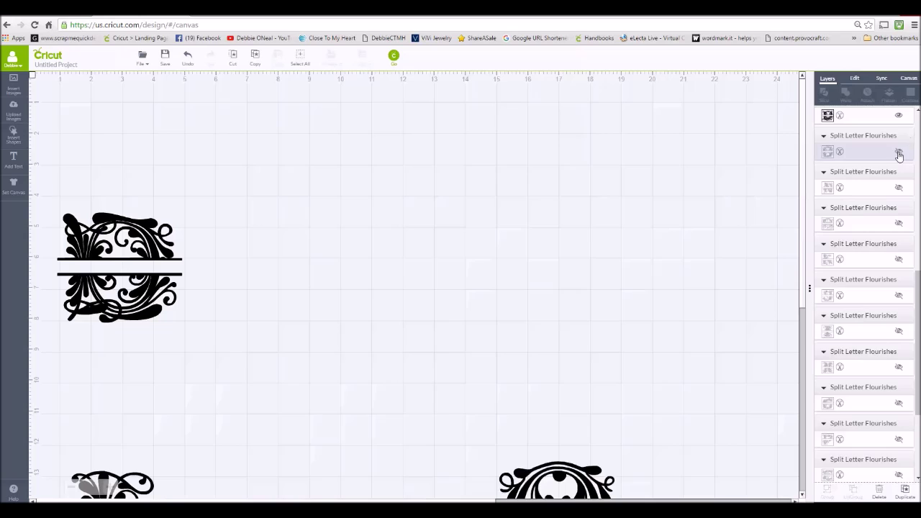
click(898, 151)
scroll(918, 115, up, 2)
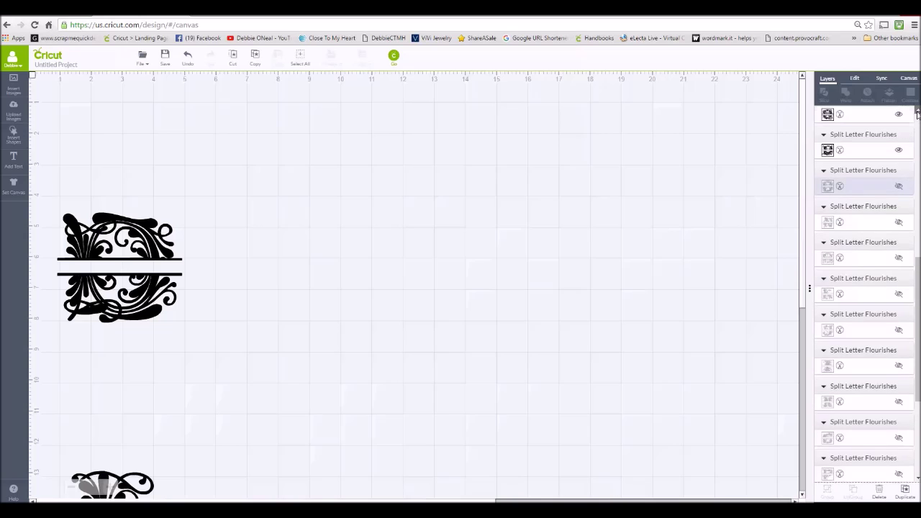
click(899, 193)
click(898, 157)
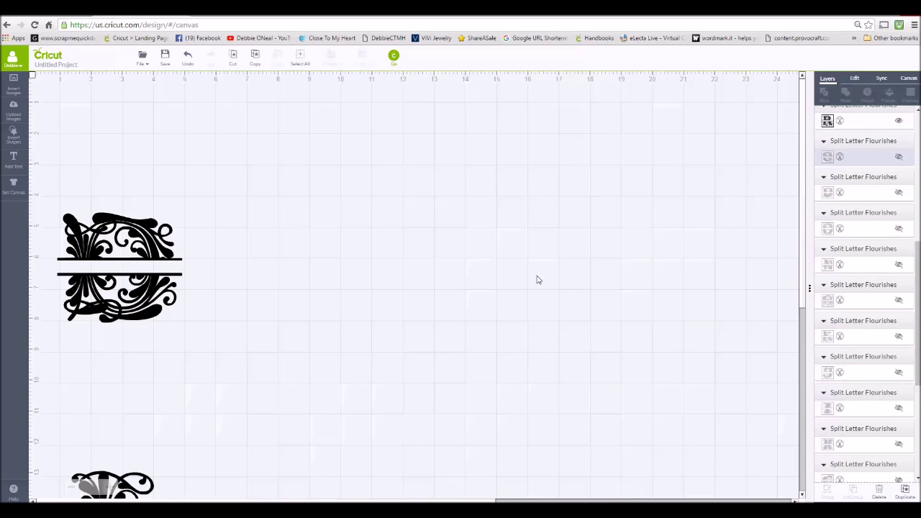
- Hide the layers of the letters R, S, T and U
scroll(918, 111, up, 3)
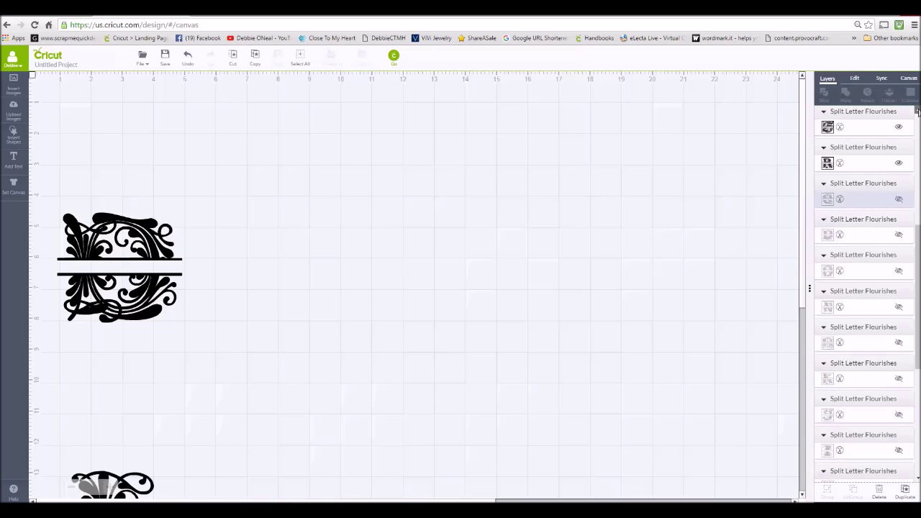
click(899, 237)
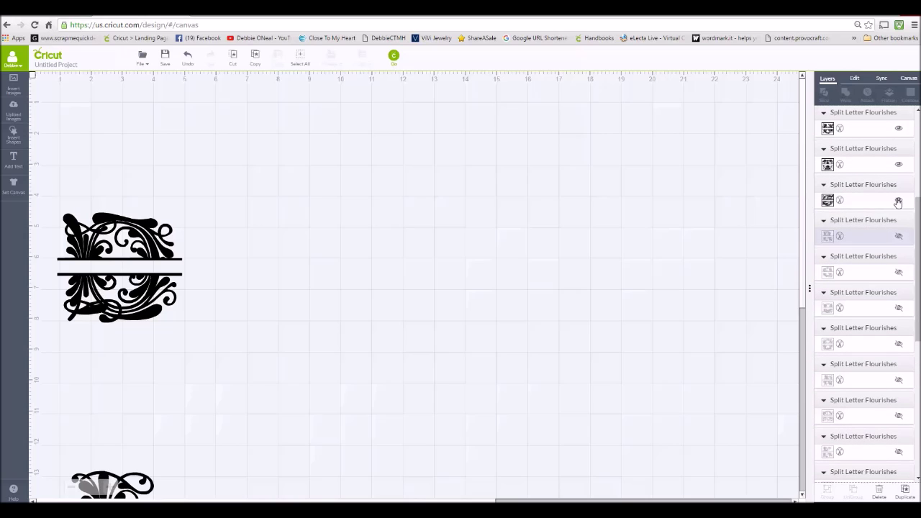
click(899, 200)
click(899, 164)
click(900, 129)
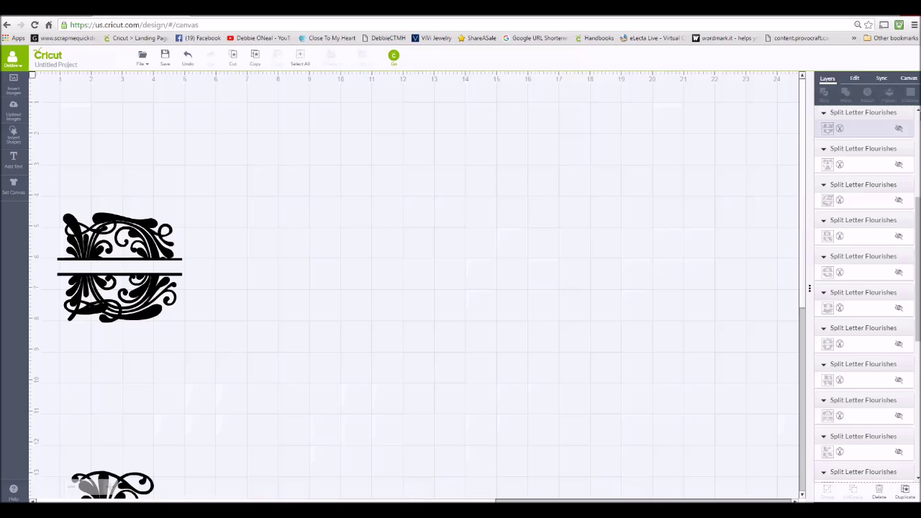
- Hide the layers of the letters V through Z and the letter L
scroll(918, 111, up, 5)
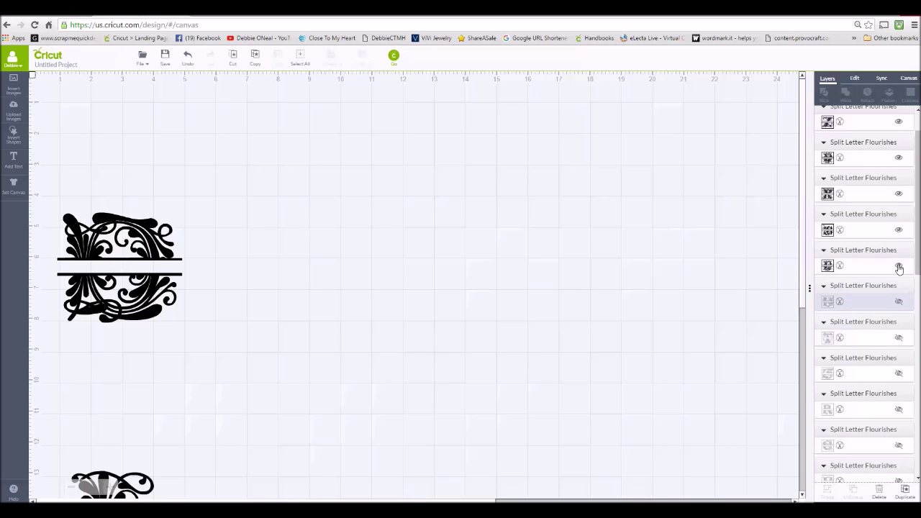
click(899, 266)
click(898, 230)
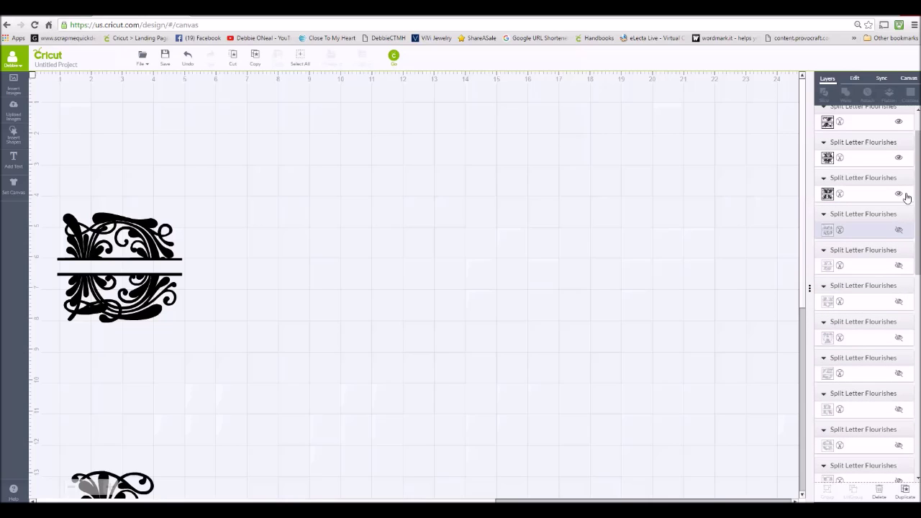
click(898, 194)
click(899, 158)
click(899, 122)
scroll(918, 118, up, 1)
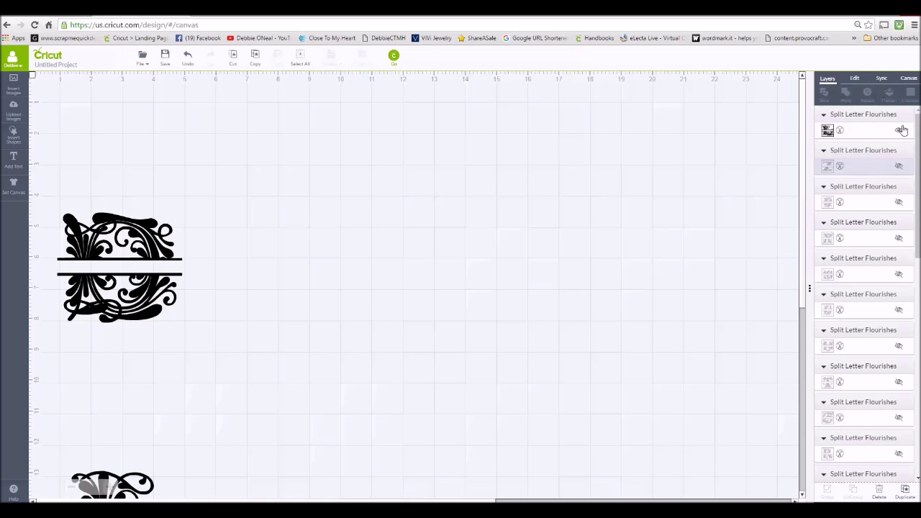
click(900, 129)
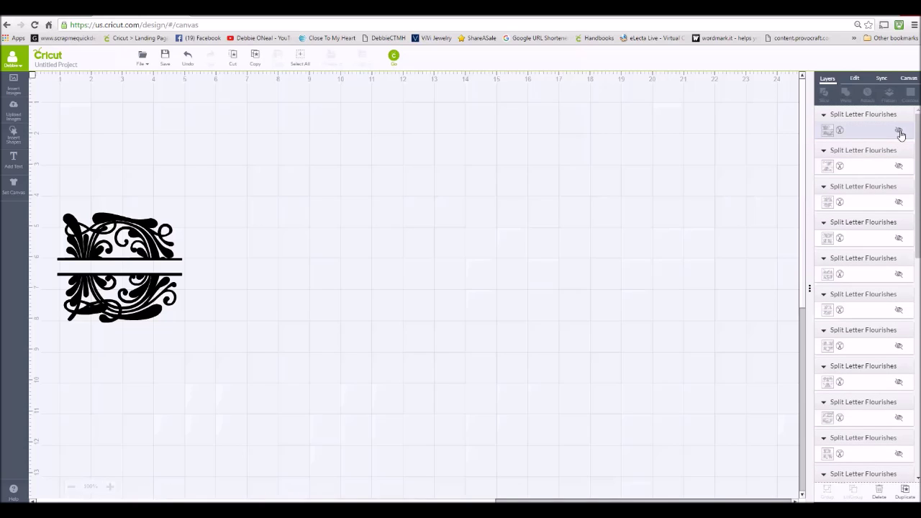
- Move the letter D closer to the canvas's upper-left corner and enlarge it to about 6.5 inches wide
click(155, 268)
drag(155, 267, 187, 183)
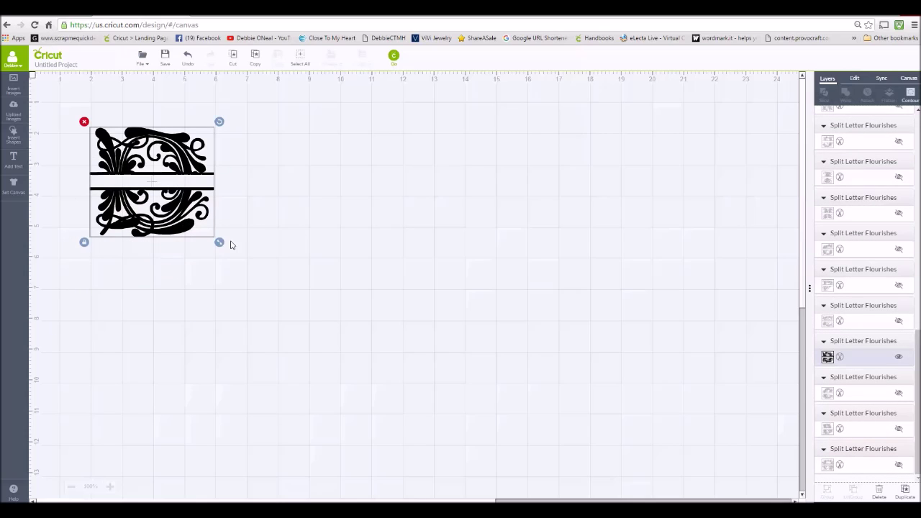
drag(219, 242, 297, 311)
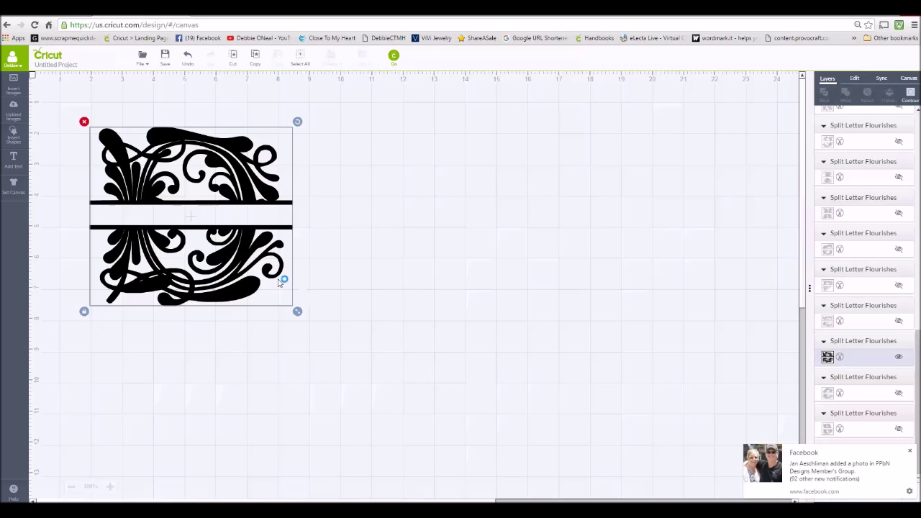
drag(259, 265, 252, 261)
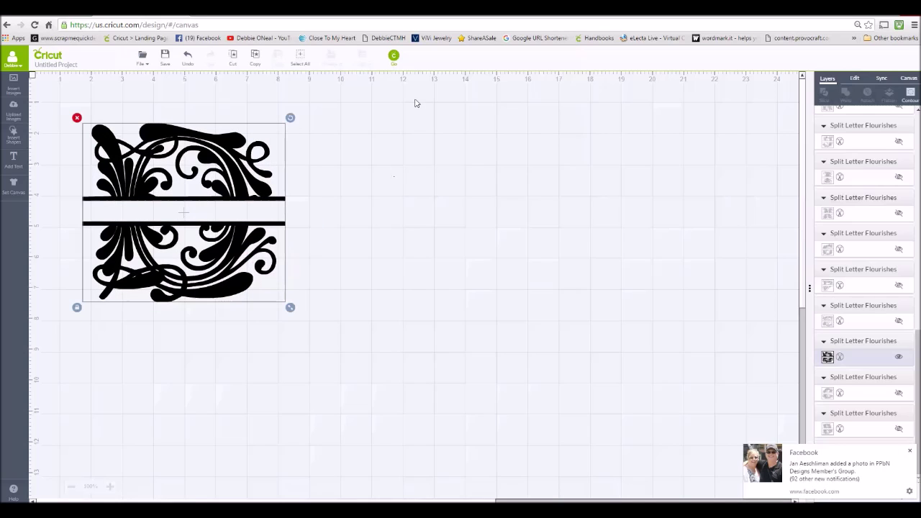
- Preview the letter D on the cutting mat, return to the canvas and shrink it to about 4 inches wide
click(394, 57)
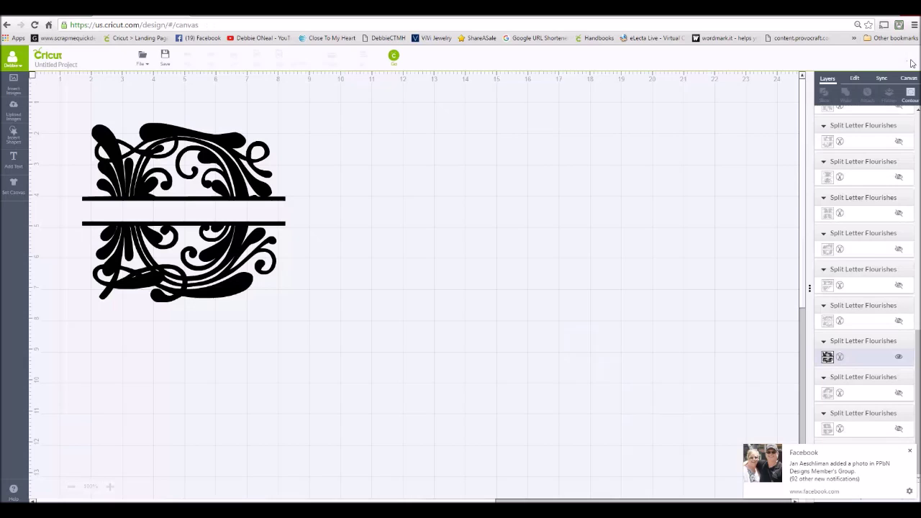
click(910, 61)
click(259, 277)
drag(291, 306, 213, 259)
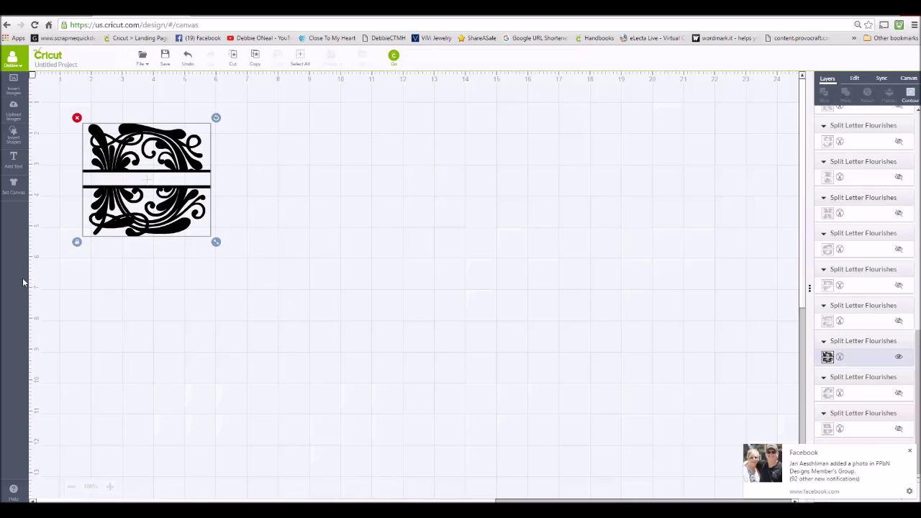
click(658, 319)
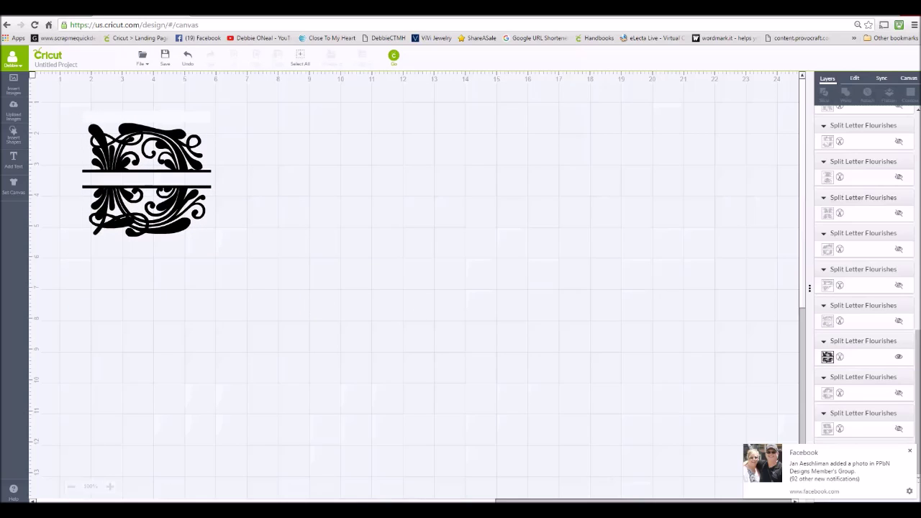
- Make all hidden letter layers visible again and place the D back at the start of the second row
drag(917, 339, 916, 121)
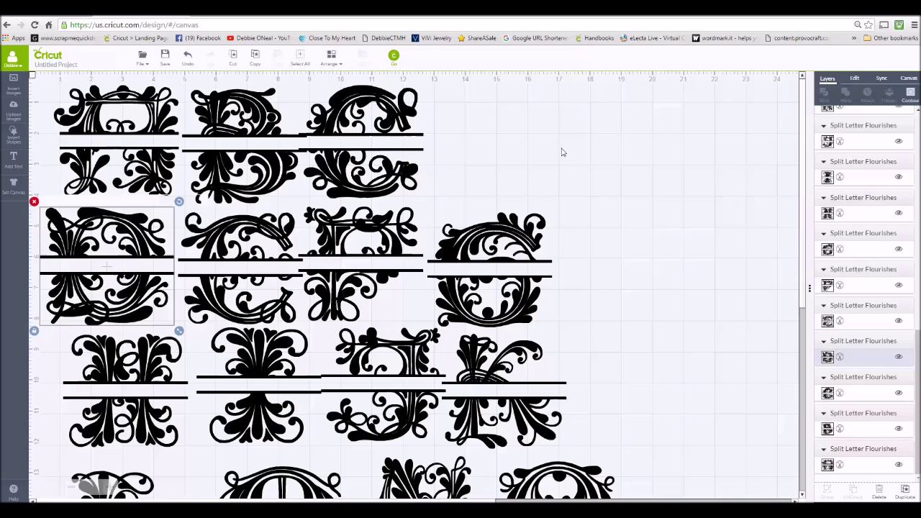
click(597, 123)
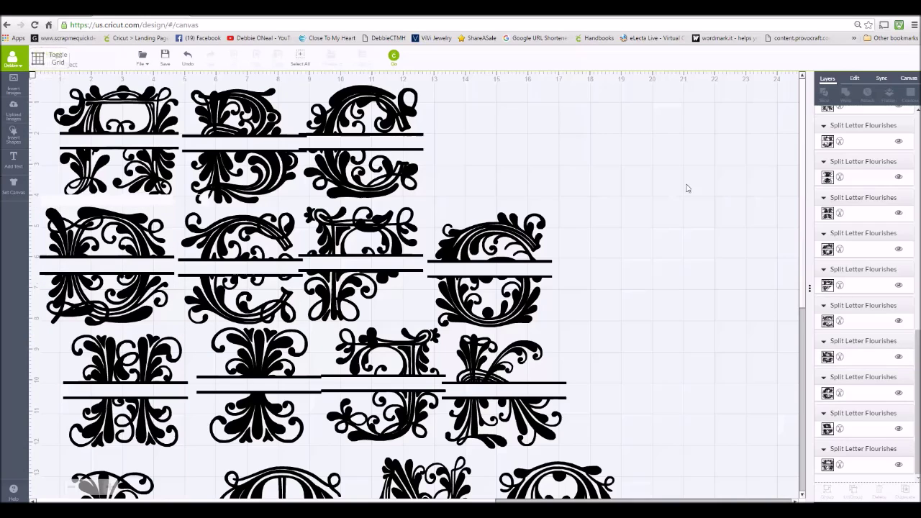
- Select the letters D, E and F on the canvas in turn to check which layer belongs to each
click(131, 275)
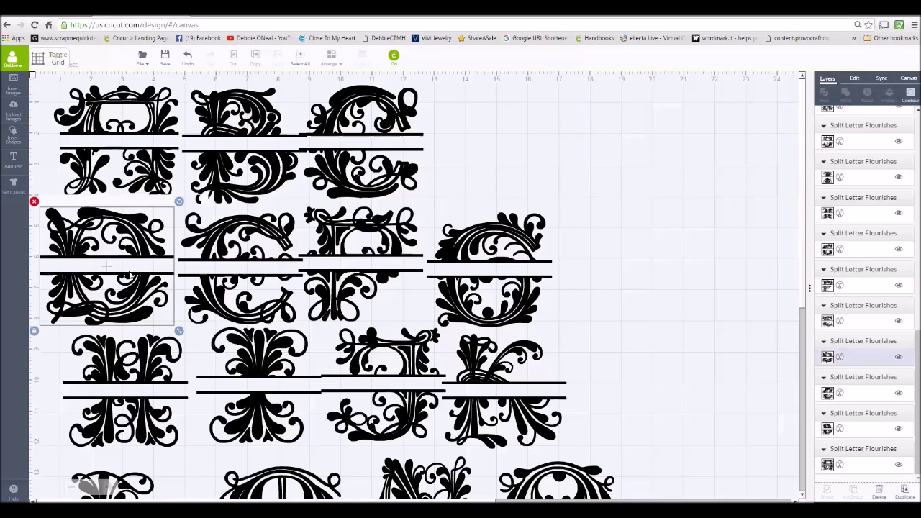
click(249, 267)
click(339, 245)
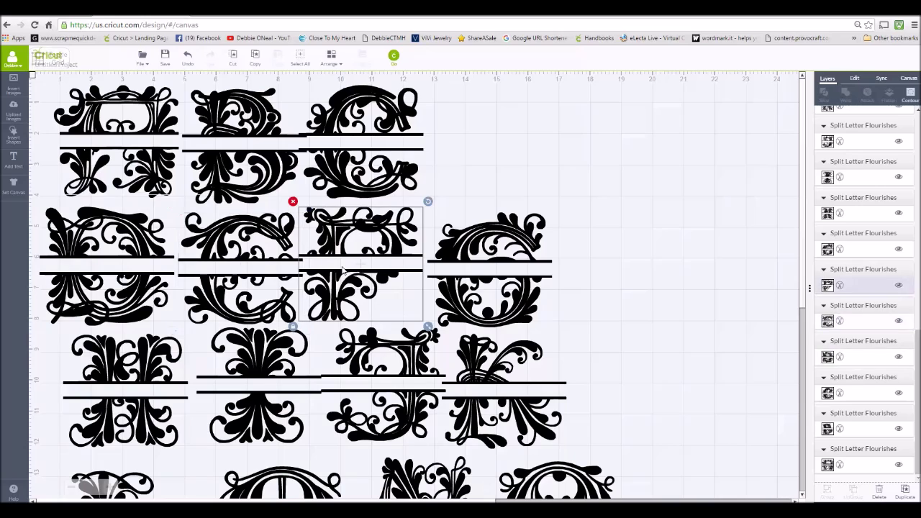
click(213, 266)
- Change the cut color of the letter D's layer to Jade from the basic colors
click(121, 271)
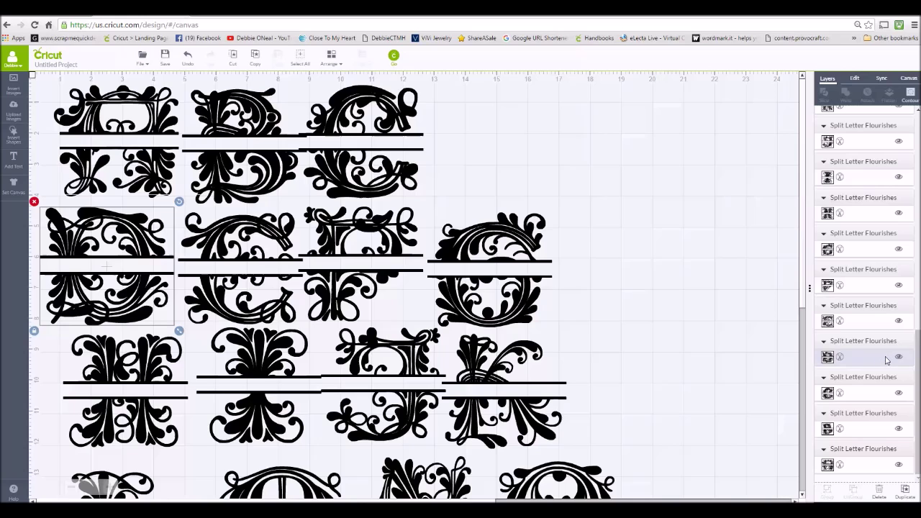
click(828, 358)
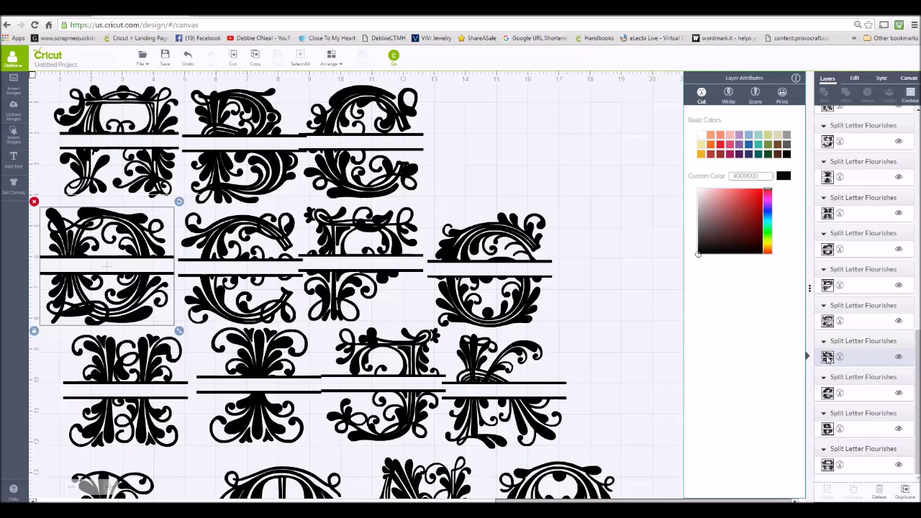
click(758, 135)
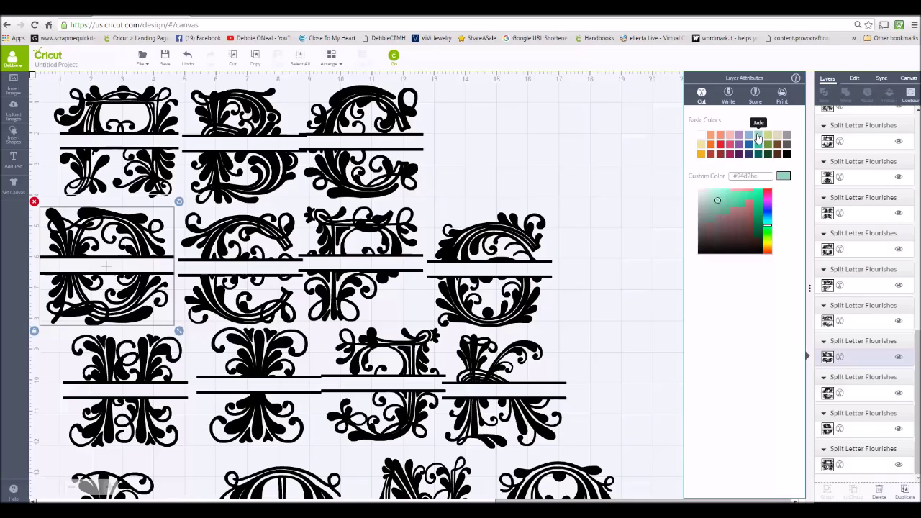
click(574, 175)
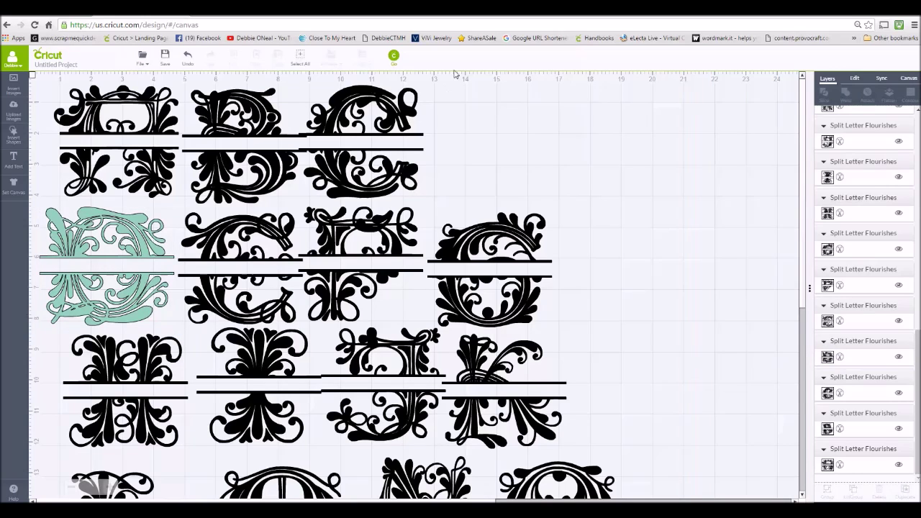
- Preview the project's cutting mats and select the mat holding only the Jade letter D
click(393, 56)
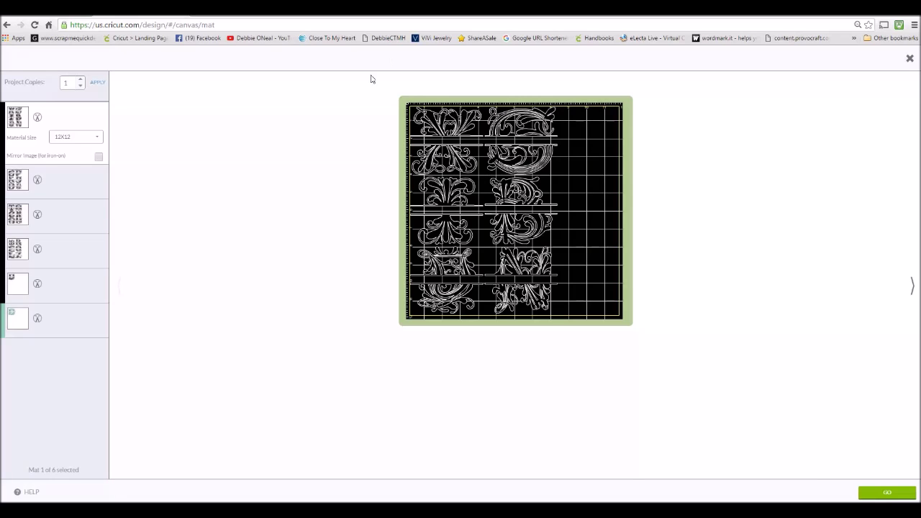
click(16, 320)
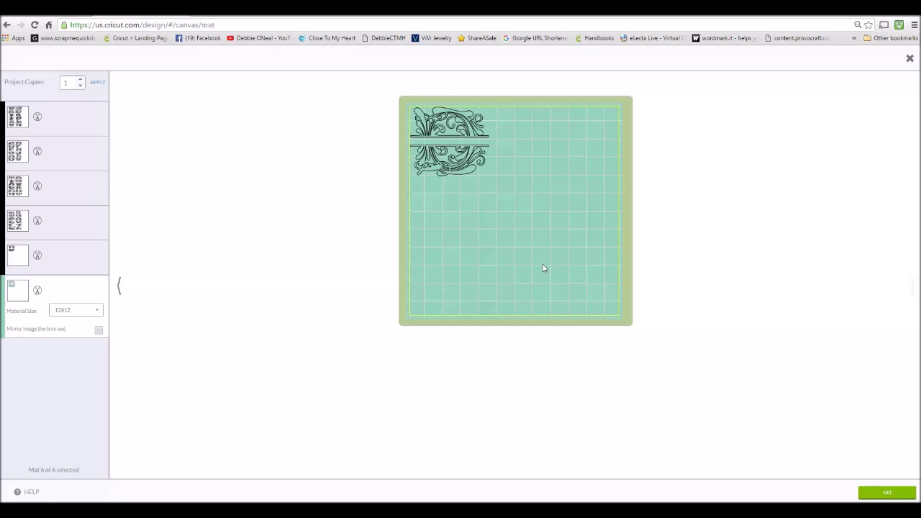
- Move the Jade letter D out of the second row to the empty canvas area and enlarge it to about 8 inches wide
click(911, 59)
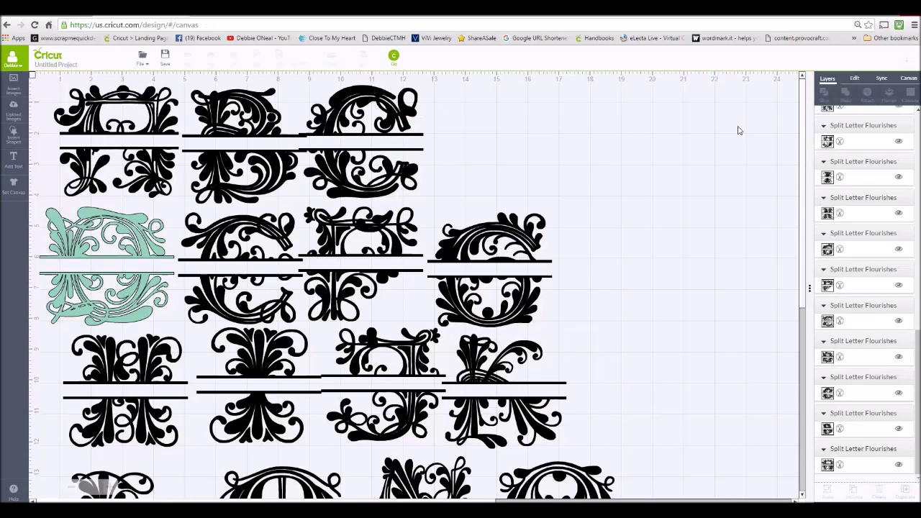
click(123, 295)
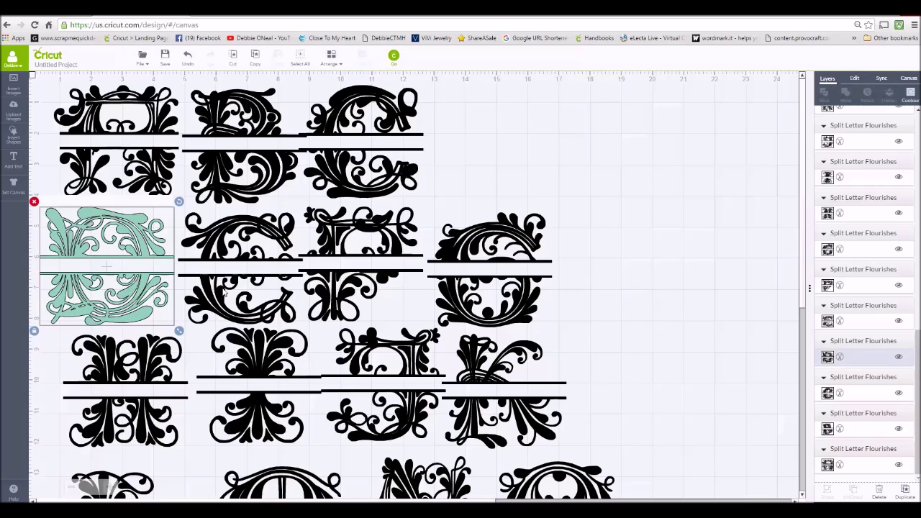
drag(124, 282, 778, 208)
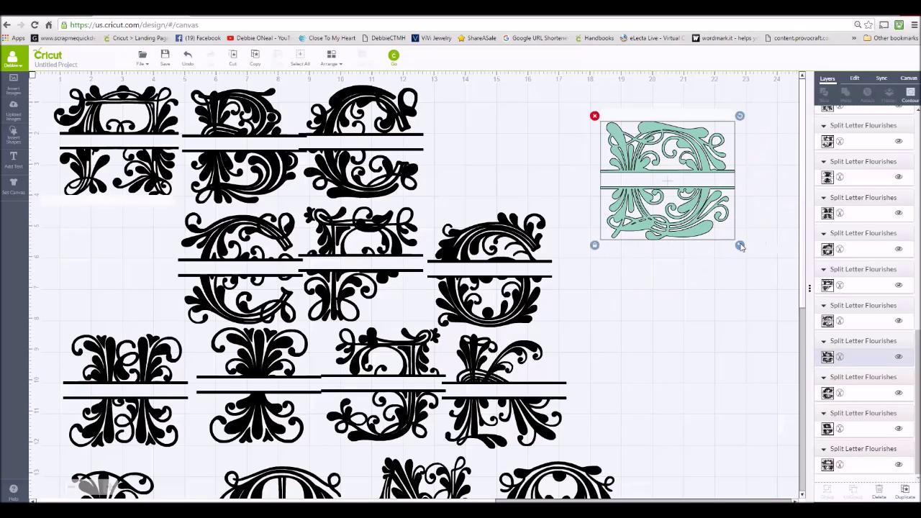
drag(740, 246, 856, 348)
drag(751, 270, 711, 245)
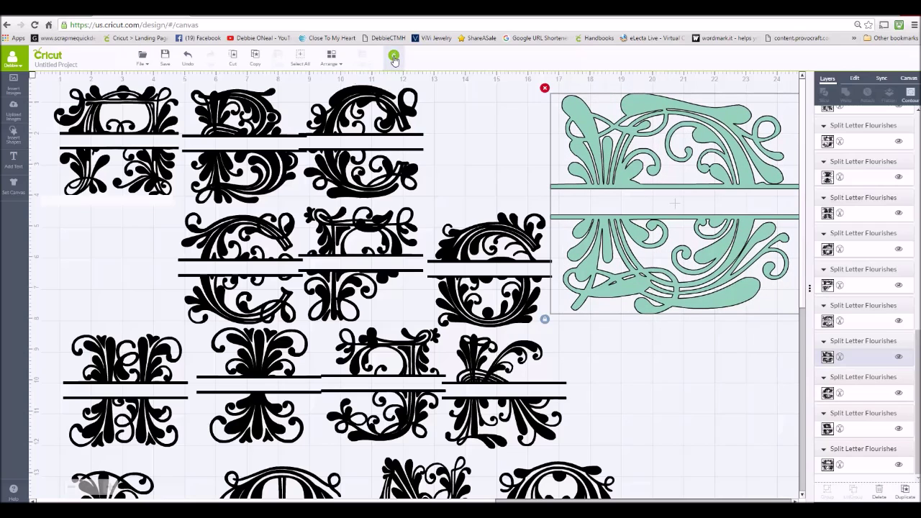
- Preview the cutting mats, examine the mat holding the enlarged Jade letter D, and return to the canvas
click(394, 57)
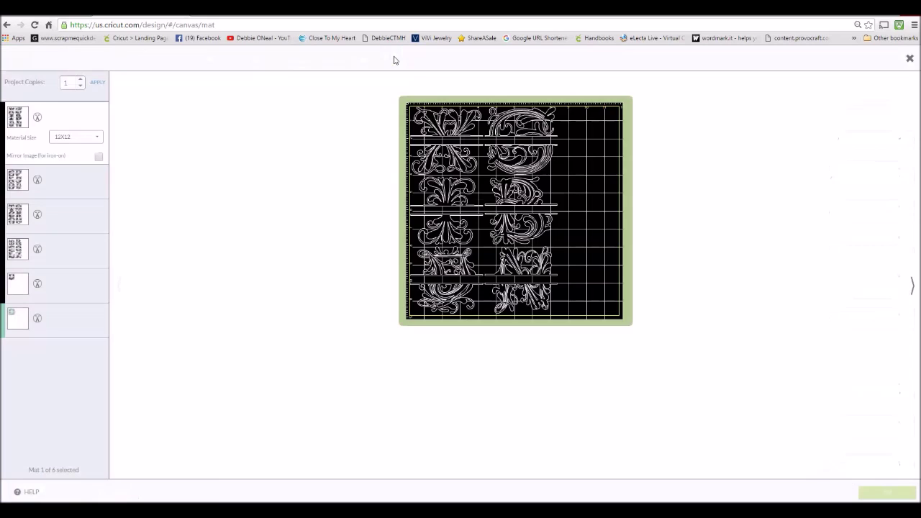
click(44, 318)
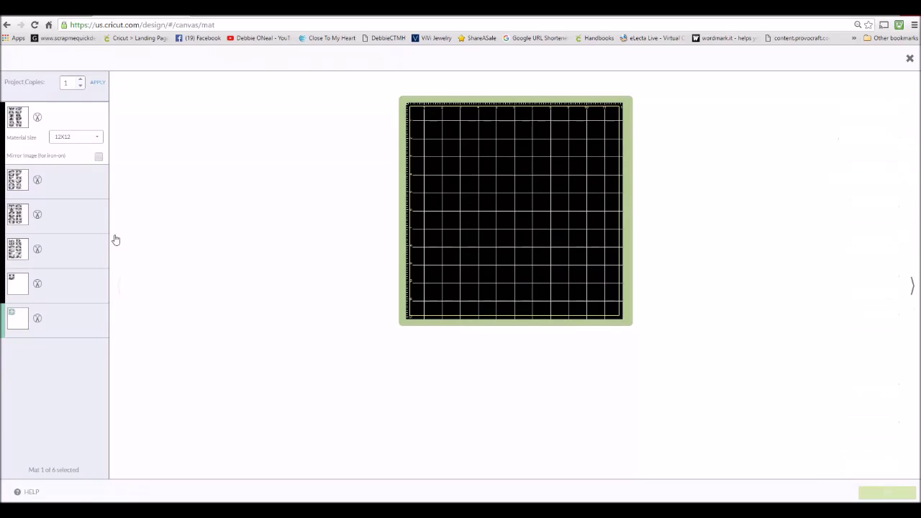
click(17, 324)
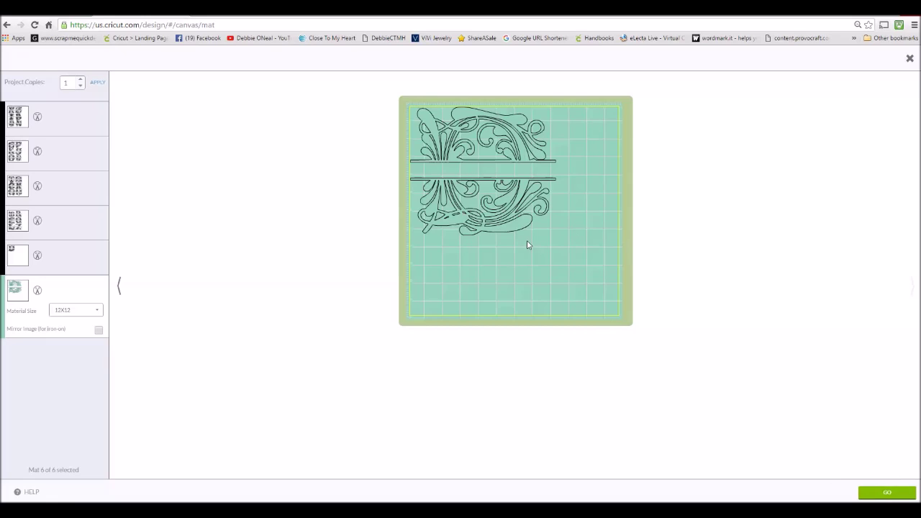
click(909, 58)
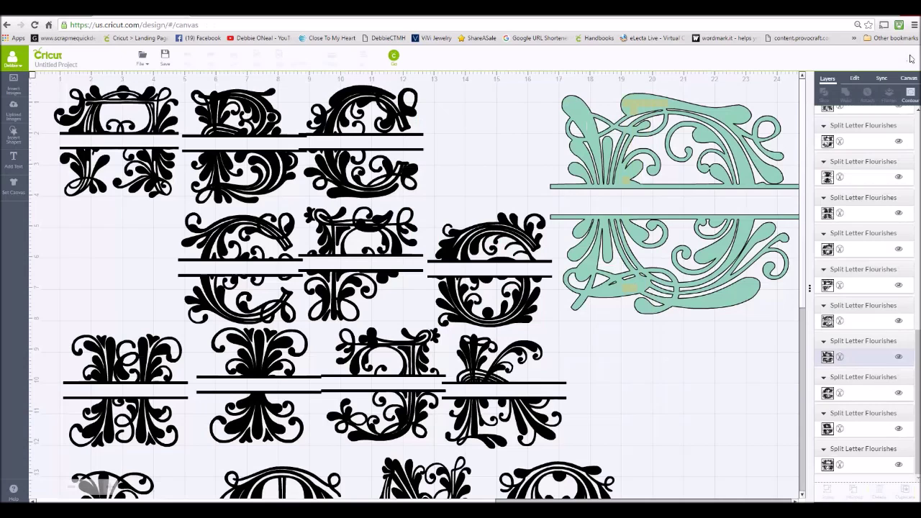
- Place the Jade letter D back at the start of the second row and shrink it to fit beside the other letters
drag(663, 250, 111, 326)
drag(285, 398, 145, 308)
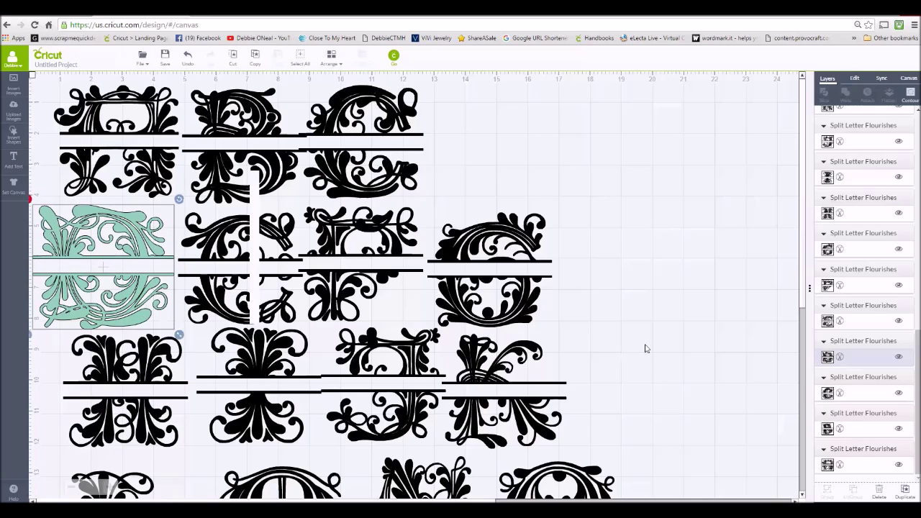
click(656, 342)
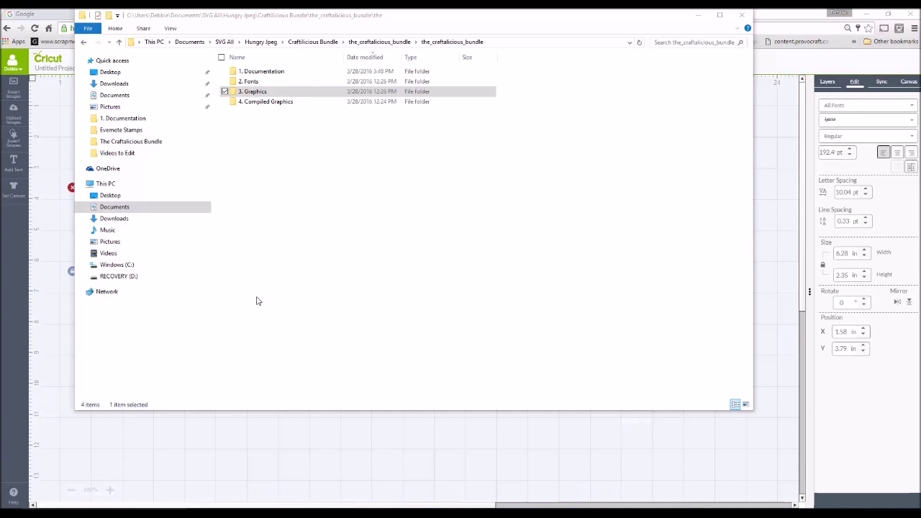
- In File Explorer, open the SVG folder inside 4. Compiled Graphics to look over the bundle's SVG files
double_click(260, 102)
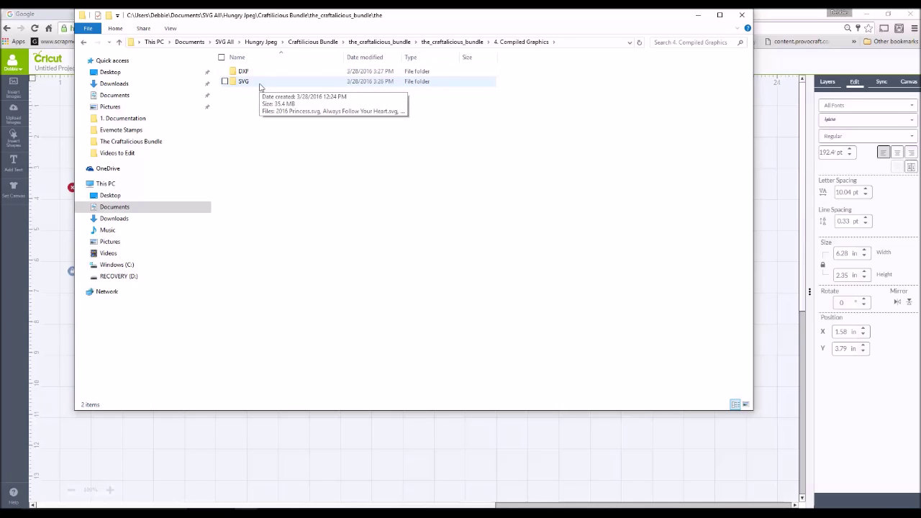
double_click(259, 86)
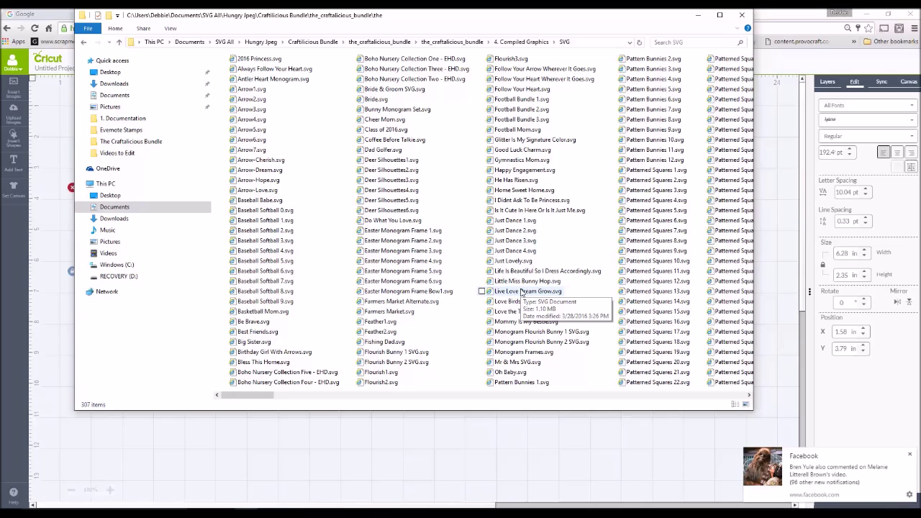
click(910, 456)
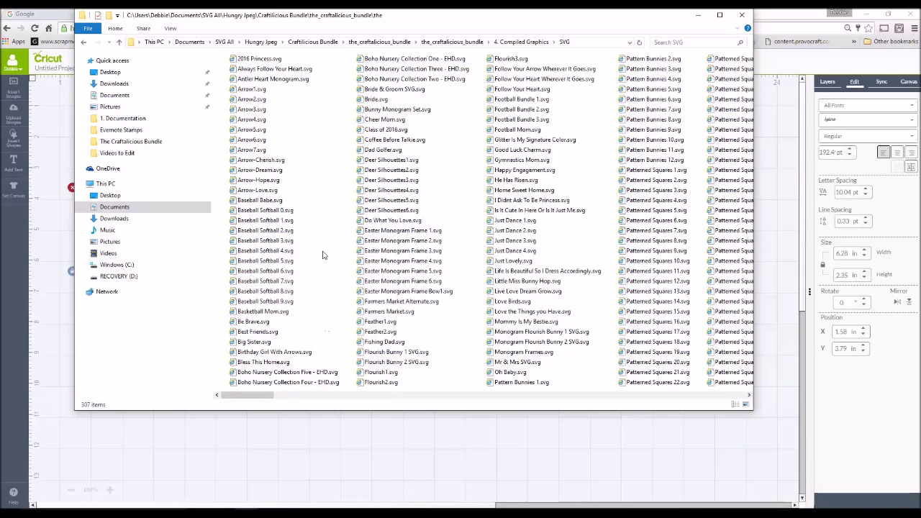